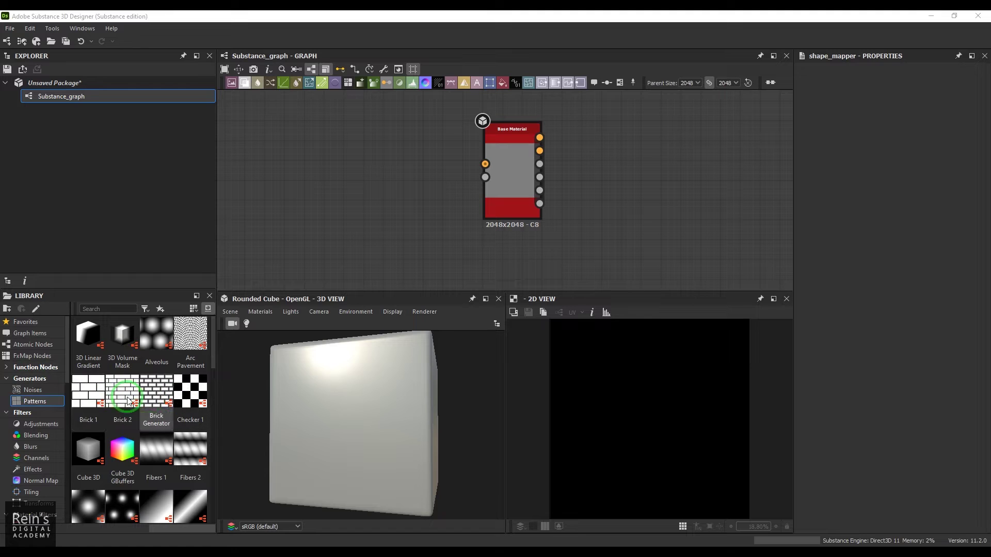
Add an Alveolus pattern generator from the library to the graph beside the Base Material node.
{"action": "left_click", "coordinate": [7, 413]}
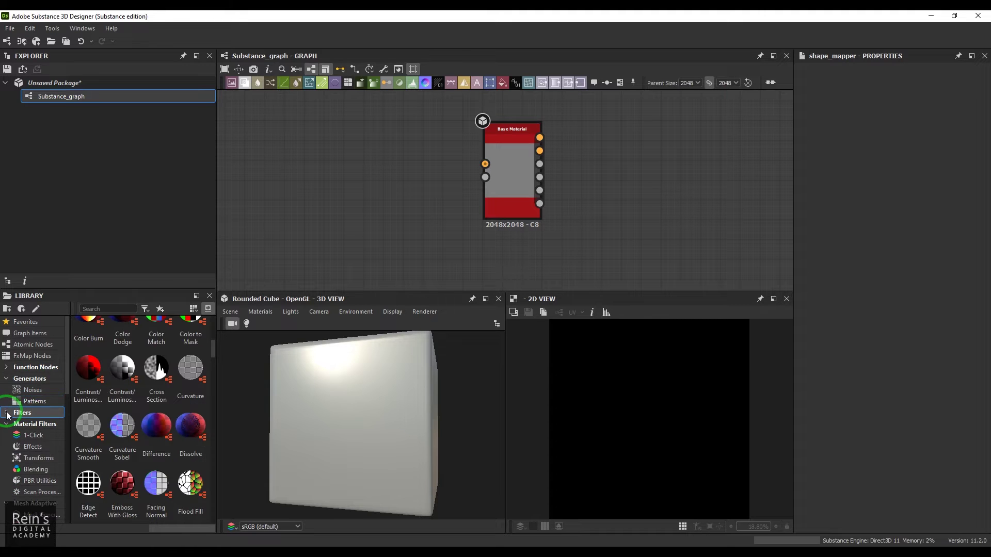
{"action": "left_click", "coordinate": [6, 413]}
{"action": "left_click", "coordinate": [34, 401]}
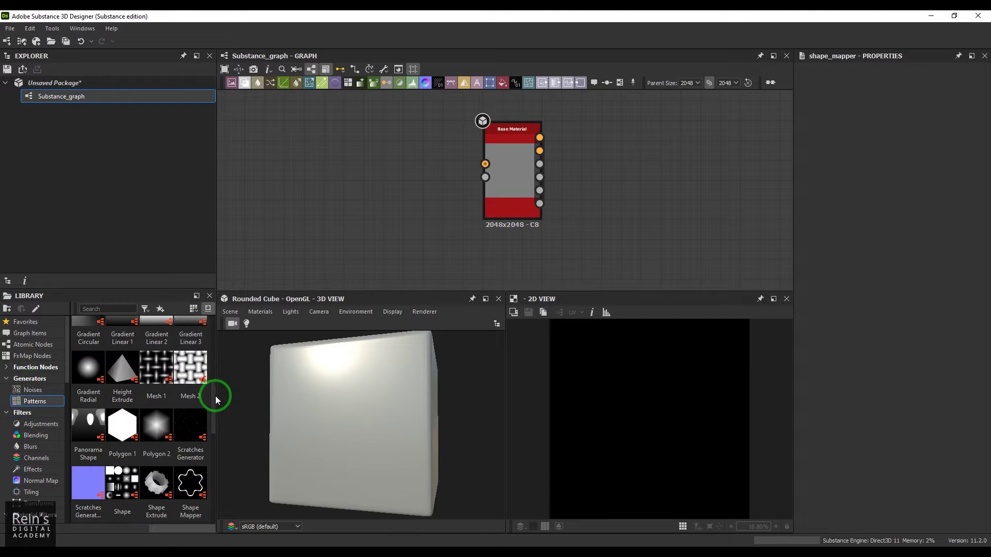
{"action": "left_click_drag", "start_coordinate": [213, 404], "coordinate": [222, 317]}
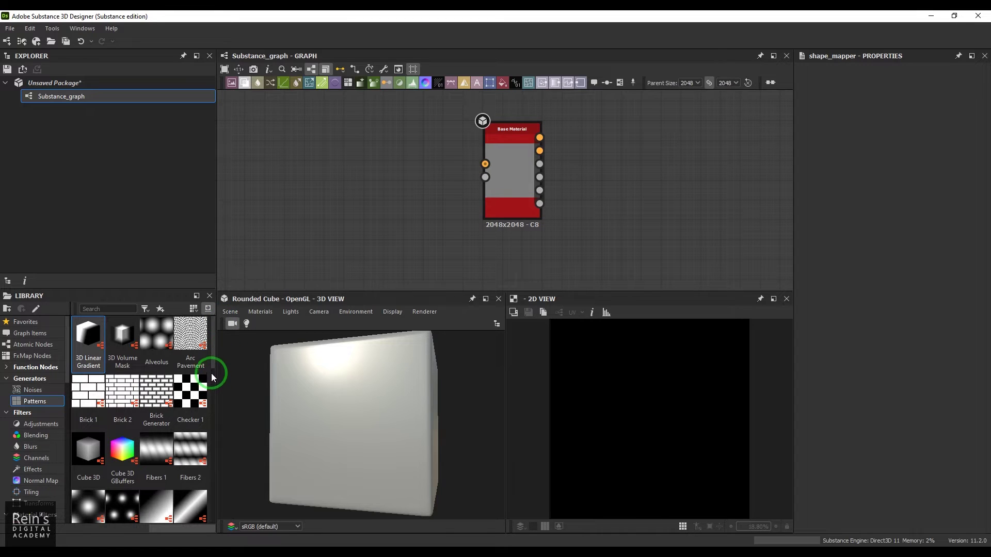
{"action": "left_click_drag", "start_coordinate": [212, 355], "coordinate": [227, 322]}
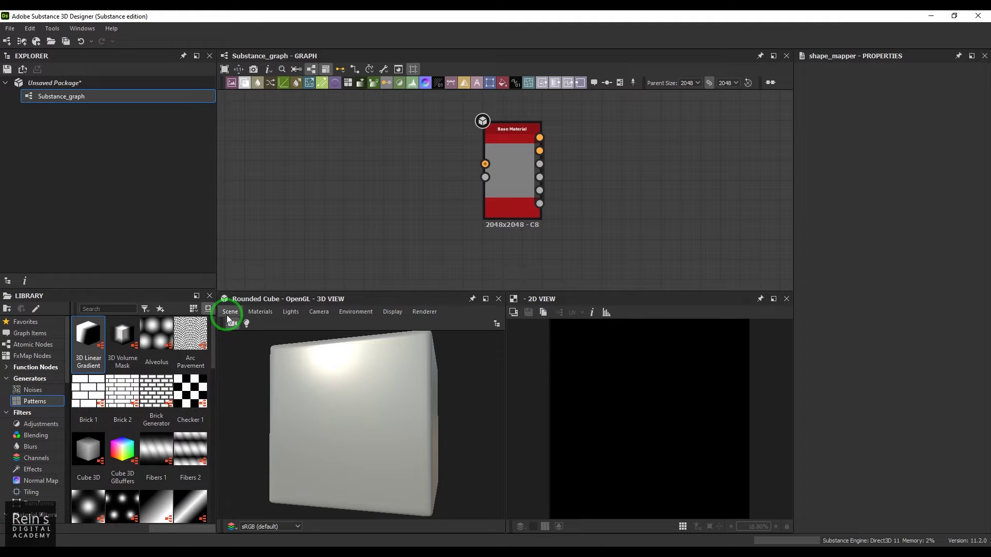
{"action": "left_click_drag", "start_coordinate": [160, 344], "coordinate": [360, 194]}
{"action": "left_click", "coordinate": [551, 300]}
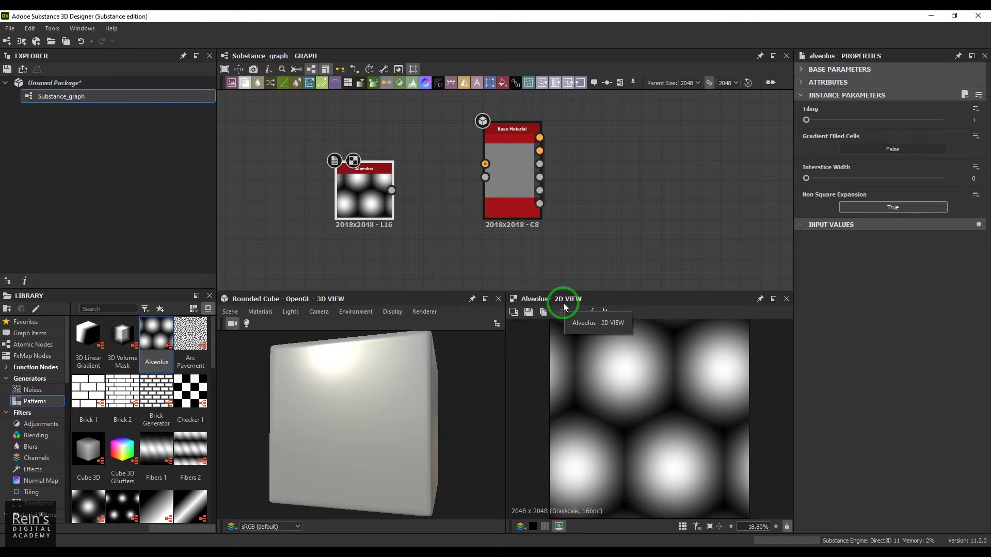
Connect the Alveolus output to the Base Material's Height input and check the cube in the 3D view.
{"action": "left_click_drag", "start_coordinate": [363, 201], "coordinate": [459, 209]}
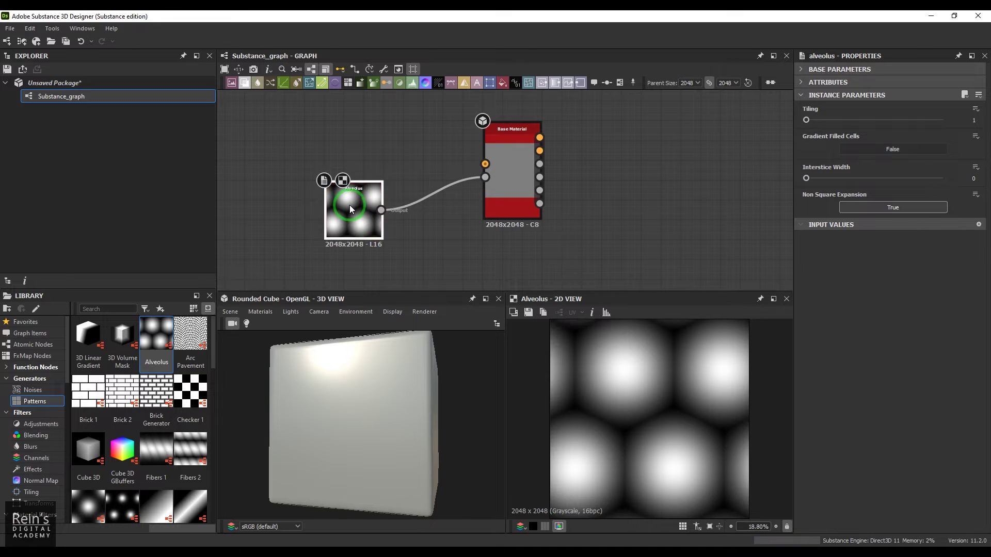
{"action": "left_click", "coordinate": [348, 392]}
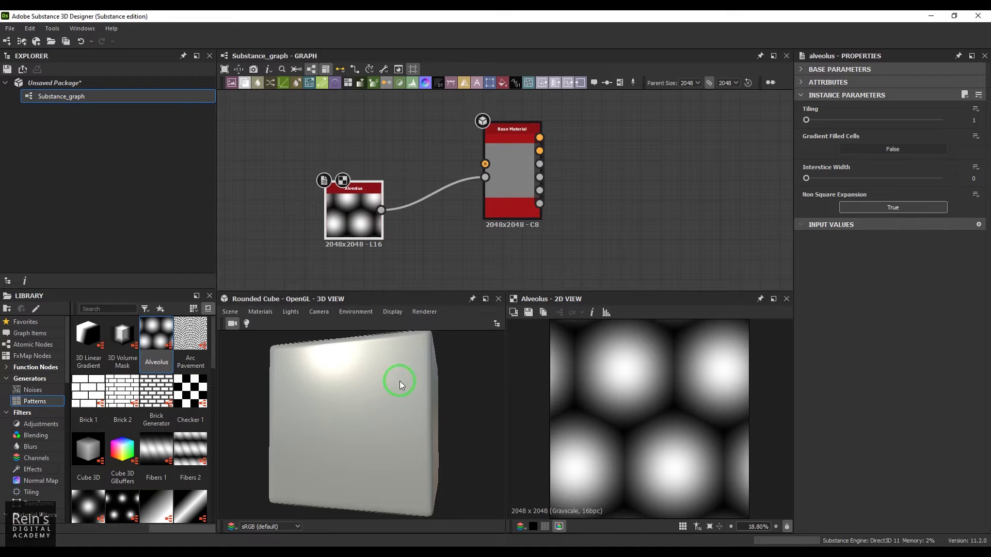
{"action": "left_click_drag", "start_coordinate": [453, 432], "coordinate": [435, 400]}
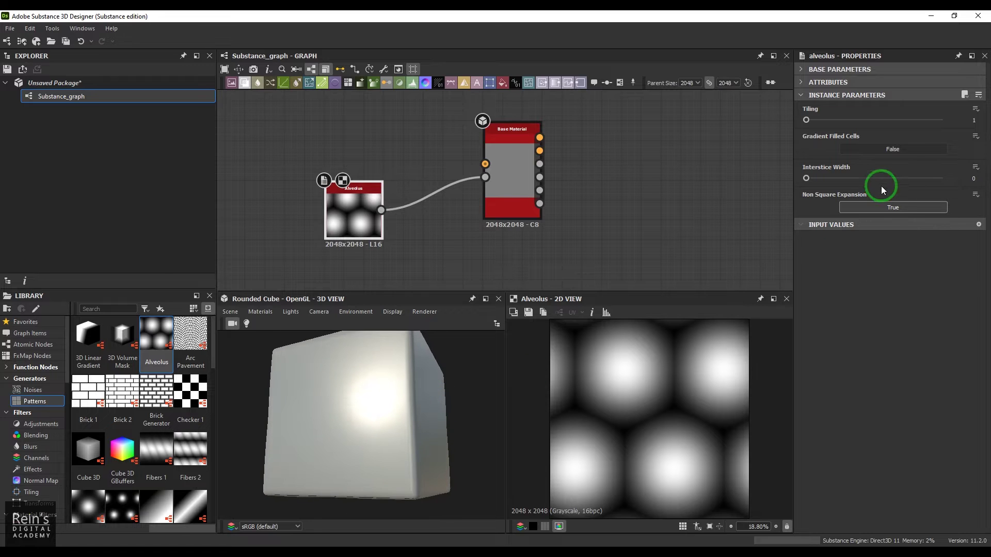
Set the Alveolus pattern's Tiling to 8 and check the cube.
{"action": "left_click_drag", "start_coordinate": [810, 124], "coordinate": [870, 120]}
{"action": "left_click", "coordinate": [542, 404]}
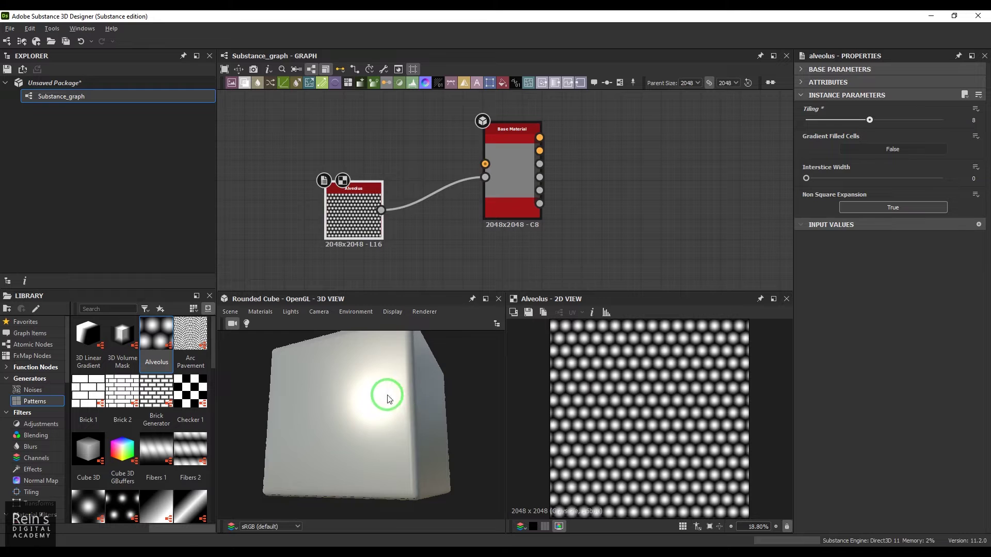
{"action": "left_click_drag", "start_coordinate": [390, 398], "coordinate": [412, 395]}
Open the Base Material's parameters and set its user-defined Normal map to False.
{"action": "left_click", "coordinate": [499, 169]}
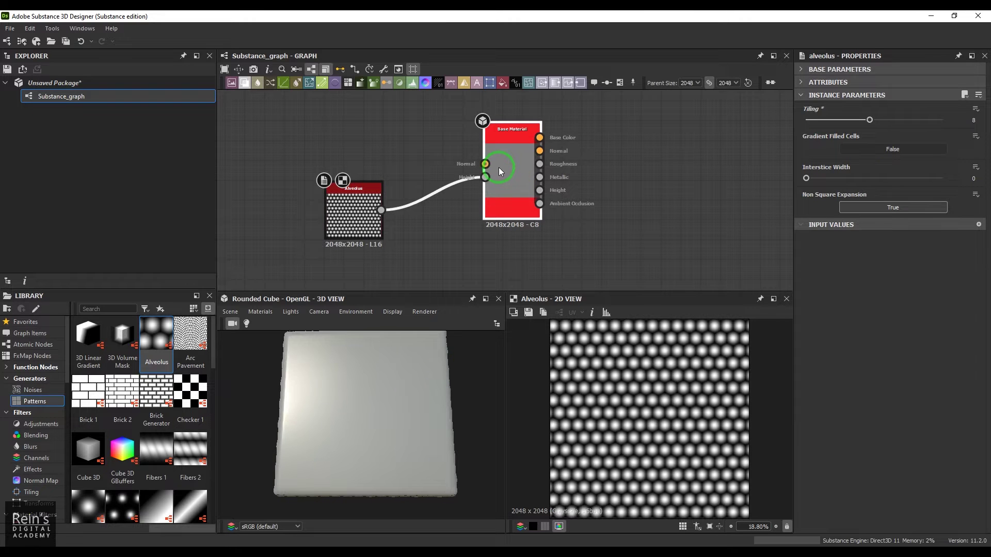
{"action": "right_click", "coordinate": [507, 166]}
{"action": "left_click_drag", "start_coordinate": [471, 392], "coordinate": [498, 407]}
{"action": "double_click", "coordinate": [513, 167]}
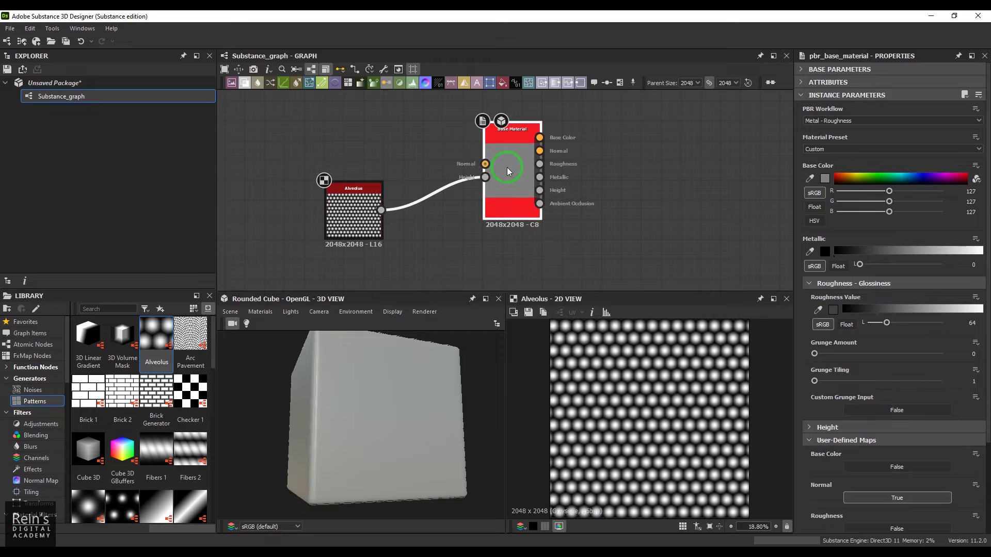
{"action": "left_click", "coordinate": [892, 416]}
{"action": "left_click", "coordinate": [879, 498]}
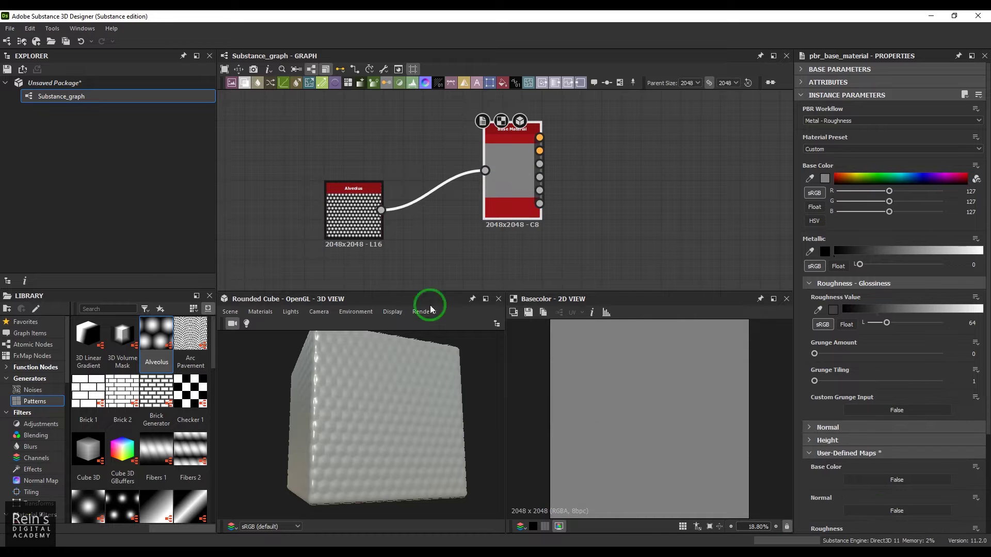
Examine the Alveolus relief on the rounded cube up close and from different angles.
{"action": "left_click_drag", "start_coordinate": [355, 408], "coordinate": [309, 400]}
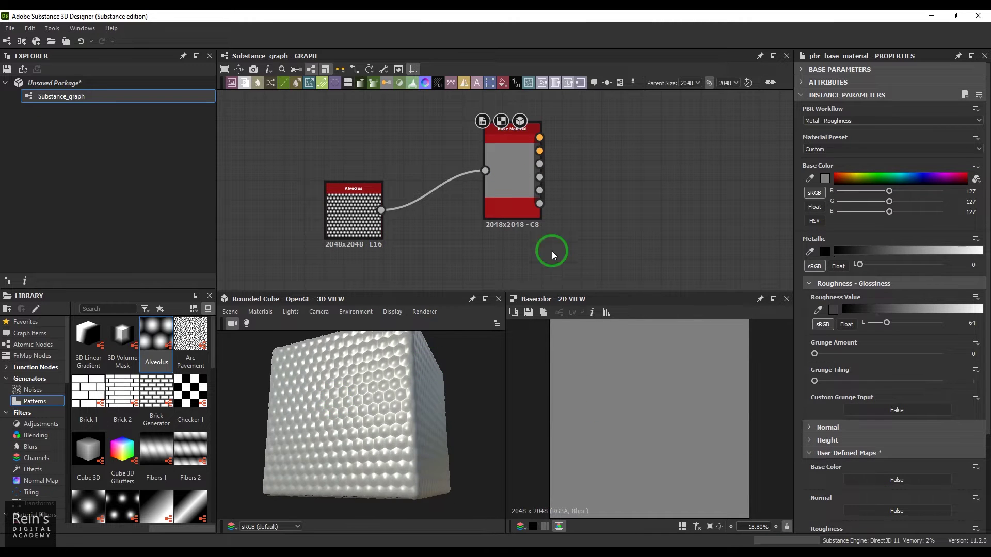
{"action": "left_click_drag", "start_coordinate": [421, 405], "coordinate": [436, 399]}
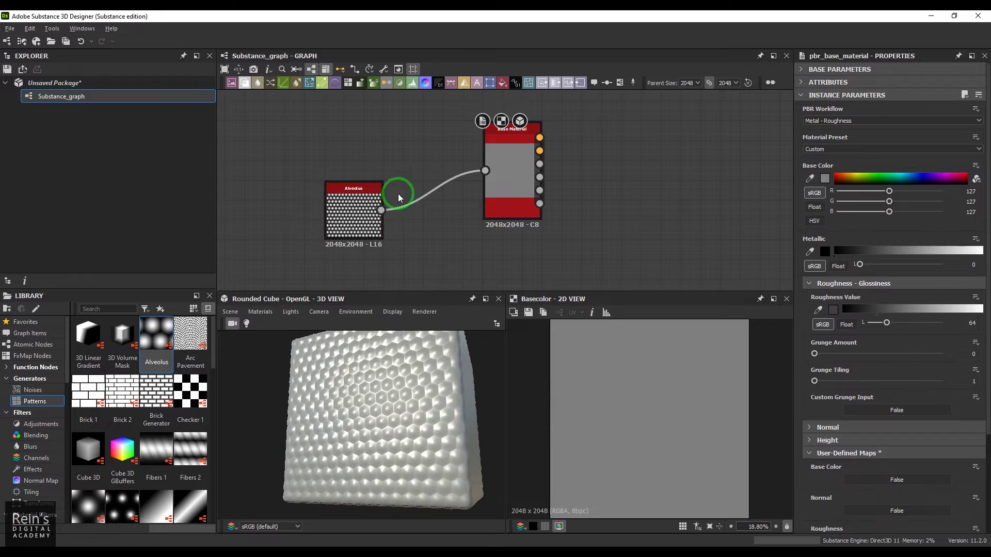
{"action": "scroll", "coordinate": [491, 482], "scroll_direction": "up", "scroll_amount": 5}
{"action": "scroll", "coordinate": [426, 427], "scroll_direction": "up", "scroll_amount": 4}
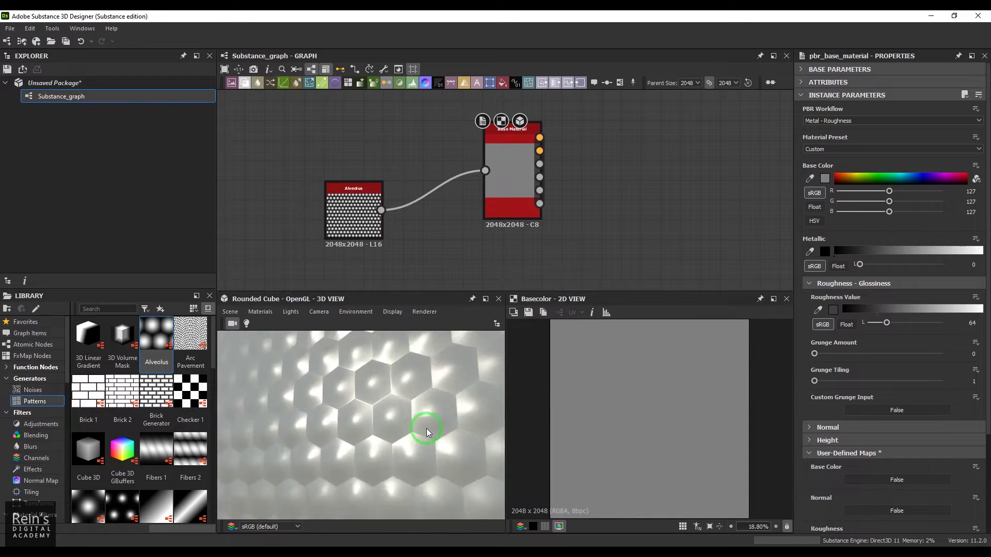
{"action": "left_click_drag", "start_coordinate": [412, 412], "coordinate": [376, 400]}
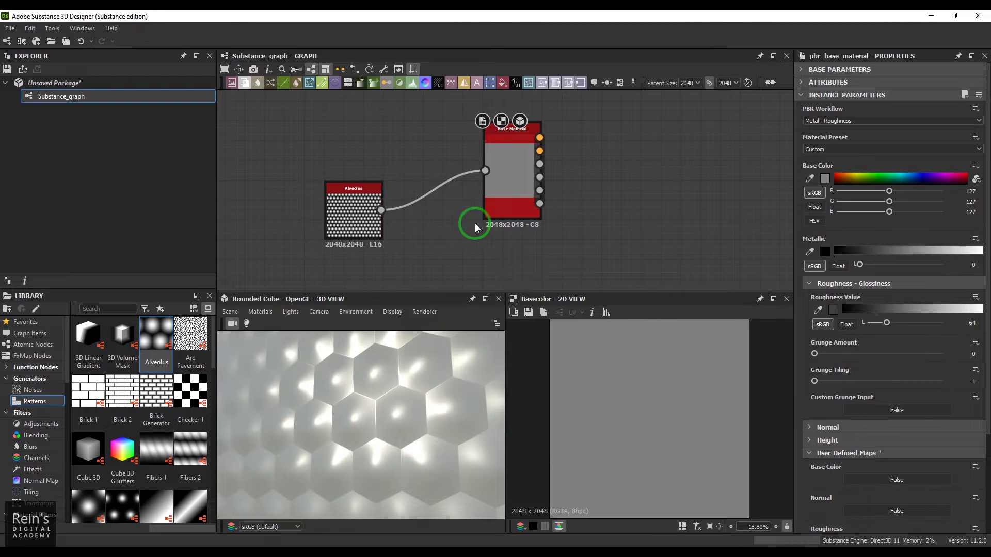
{"action": "scroll", "coordinate": [412, 361], "scroll_direction": "down", "scroll_amount": 3}
{"action": "left_click_drag", "start_coordinate": [412, 361], "coordinate": [434, 361]}
Set the Alveolus node's Tiling to 6 and turn on Gradient Filled Cells.
{"action": "middle_click_drag", "start_coordinate": [436, 246], "coordinate": [461, 245]}
{"action": "left_click", "coordinate": [387, 215]}
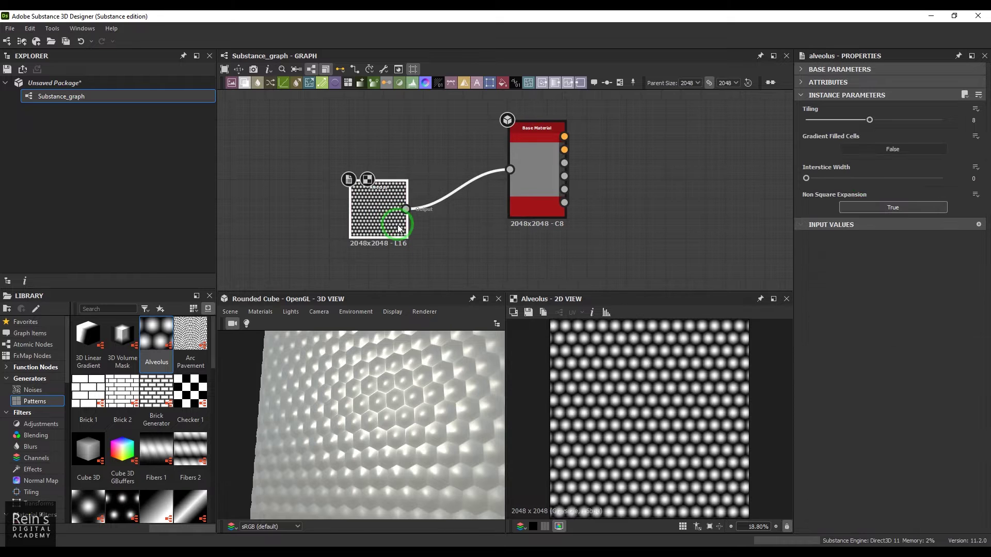
{"action": "mouse_move", "coordinate": [869, 129]}
{"action": "left_mouse_down"}
{"action": "mouse_move", "coordinate": [832, 122]}
{"action": "mouse_move", "coordinate": [850, 122]}
{"action": "left_mouse_up"}
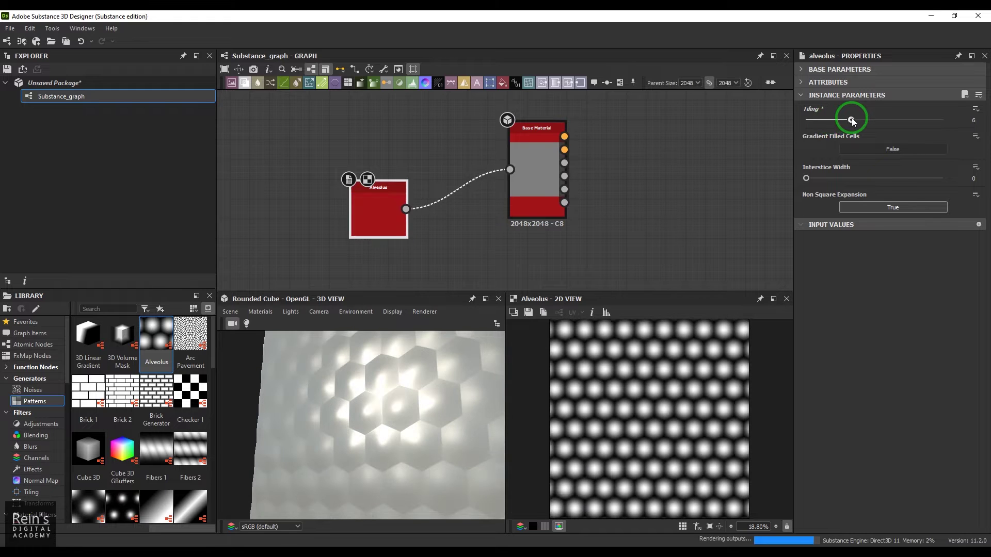
{"action": "left_click", "coordinate": [865, 151]}
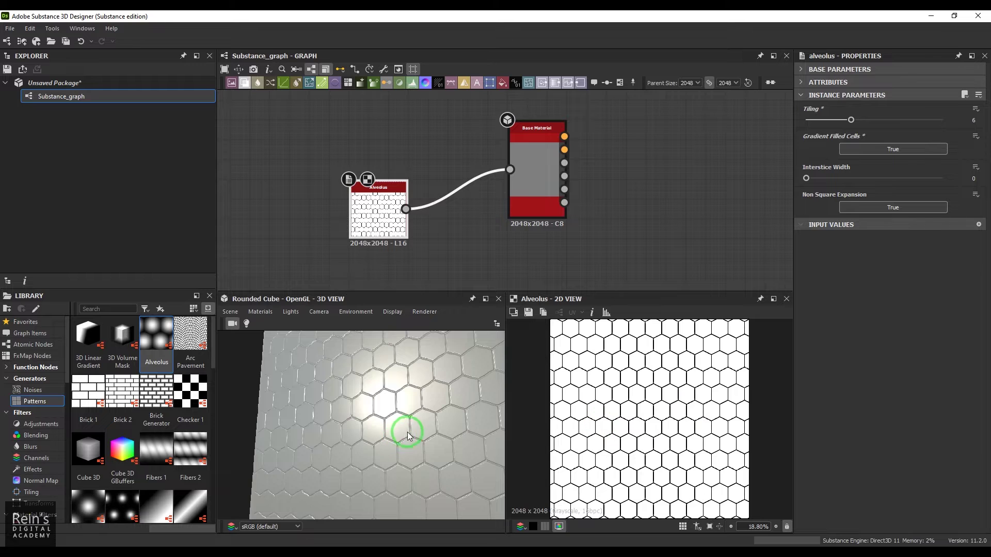
Inspect the gaps between the hexagonal cells and set the Alveolus Interstice Width to 0.31.
{"action": "scroll", "coordinate": [411, 429], "scroll_direction": "up", "scroll_amount": 5}
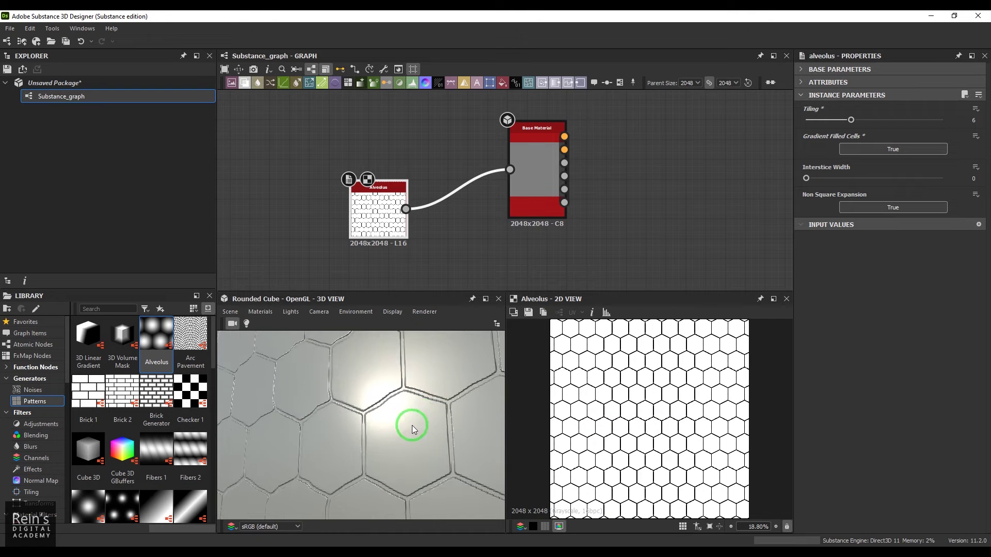
{"action": "middle_click_drag", "start_coordinate": [609, 416], "coordinate": [681, 412]}
{"action": "scroll", "coordinate": [681, 412], "scroll_direction": "down", "scroll_amount": 3}
{"action": "scroll", "coordinate": [621, 394], "scroll_direction": "up", "scroll_amount": 8}
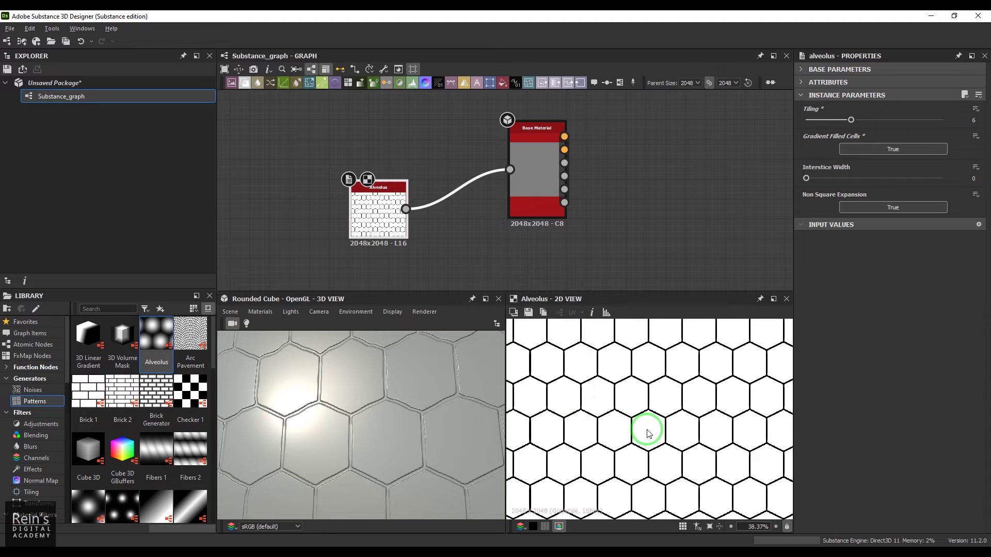
{"action": "scroll", "coordinate": [591, 354], "scroll_direction": "up", "scroll_amount": 3}
{"action": "left_click_drag", "start_coordinate": [411, 434], "coordinate": [392, 398]}
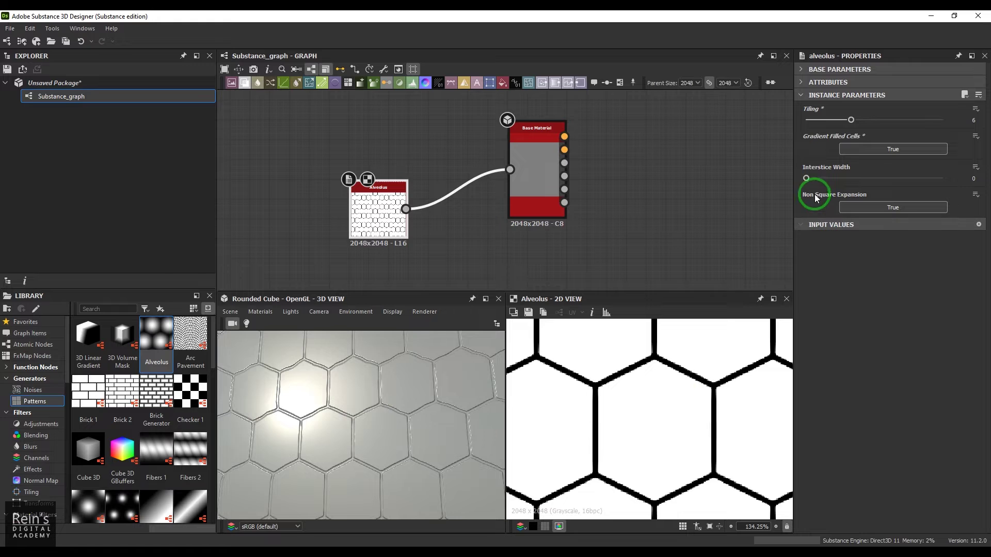
{"action": "left_click_drag", "start_coordinate": [807, 179], "coordinate": [848, 178]}
{"action": "left_click", "coordinate": [385, 466]}
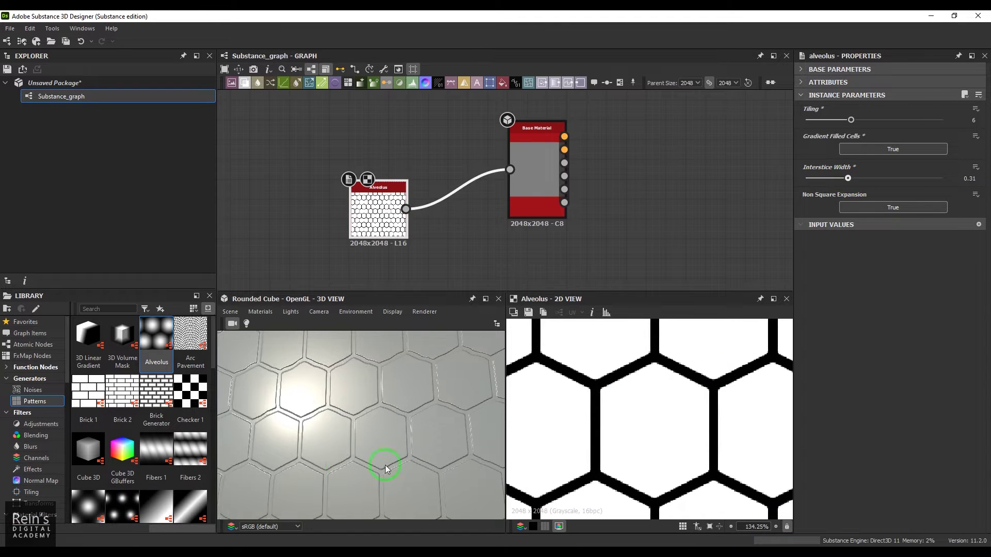
{"action": "left_click_drag", "start_coordinate": [403, 427], "coordinate": [428, 395]}
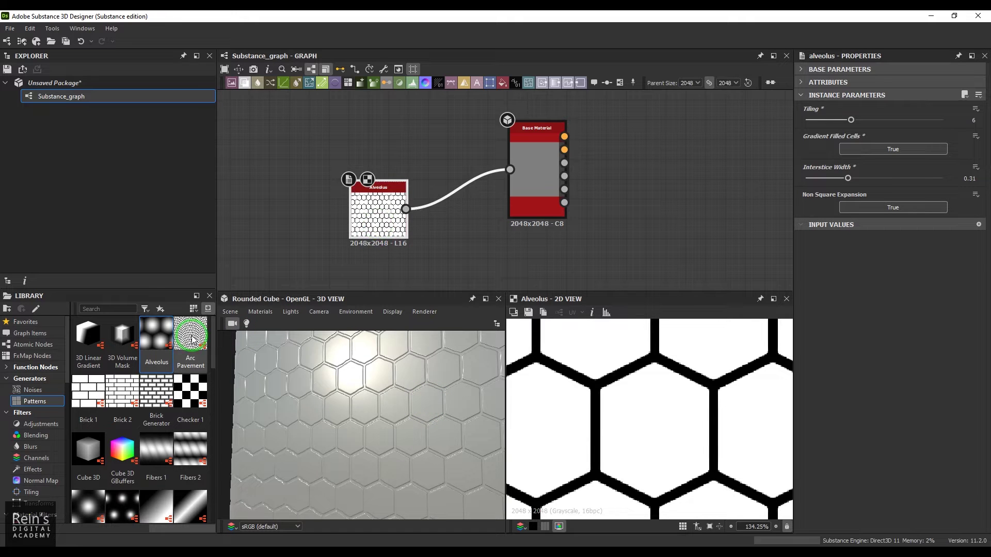
Replace the Alveolus node with an Arc Pavement pattern connected to the Base Material's height input.
{"action": "left_click_drag", "start_coordinate": [192, 340], "coordinate": [318, 166]}
{"action": "left_click_drag", "start_coordinate": [381, 211], "coordinate": [361, 230]}
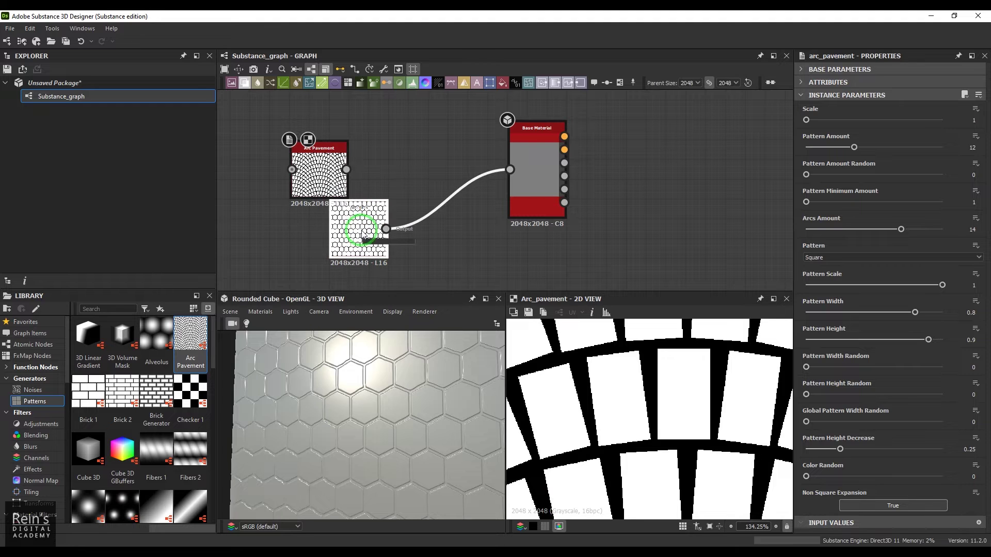
{"action": "key", "text": "Delete"}
{"action": "scroll", "coordinate": [706, 427], "scroll_direction": "down", "scroll_amount": 3}
{"action": "scroll", "coordinate": [706, 426], "scroll_direction": "down", "scroll_amount": 6}
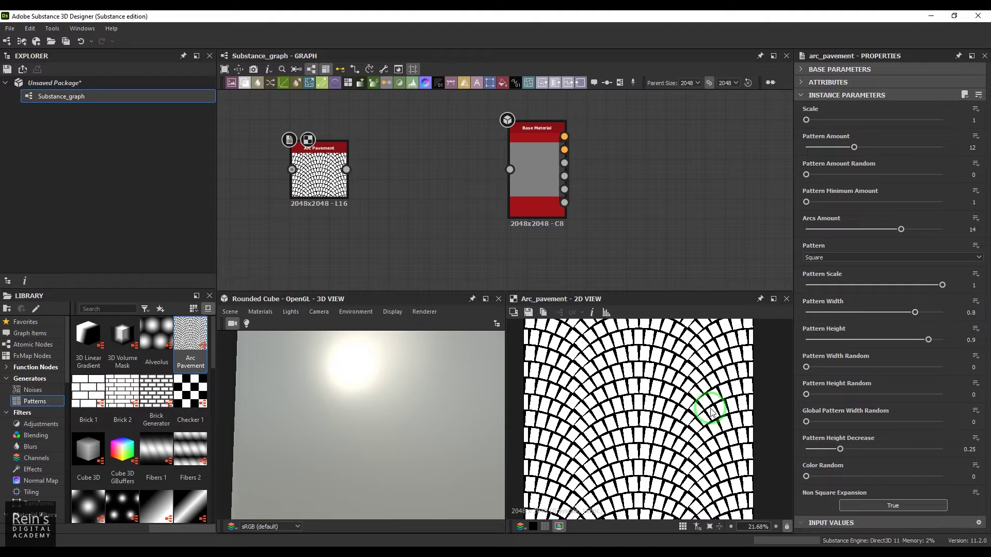
{"action": "left_click_drag", "start_coordinate": [330, 159], "coordinate": [572, 146]}
{"action": "scroll", "coordinate": [425, 206], "scroll_direction": "up", "scroll_amount": 3}
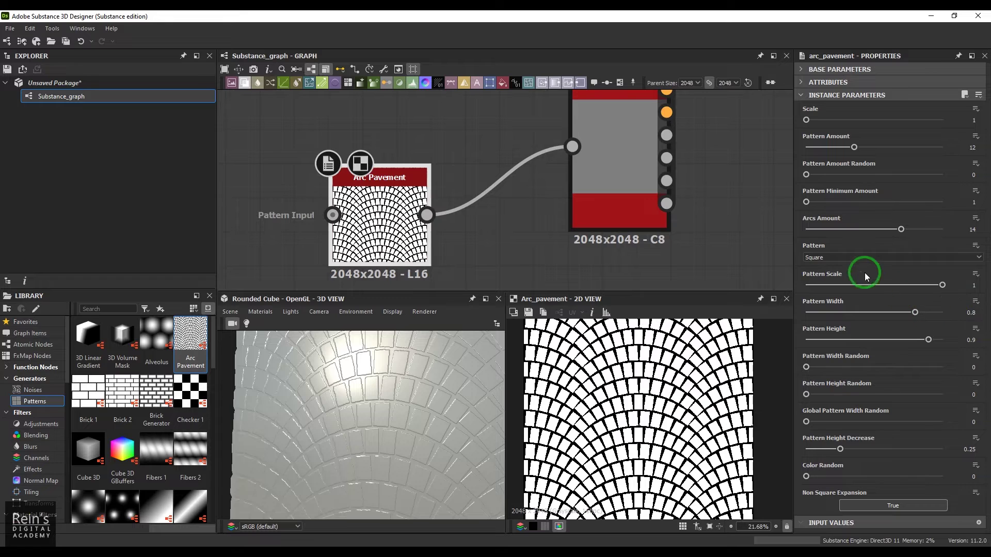
Try the Disc and Paraboloid shapes for the Arc Pavement's Pattern.
{"action": "left_click", "coordinate": [858, 258]}
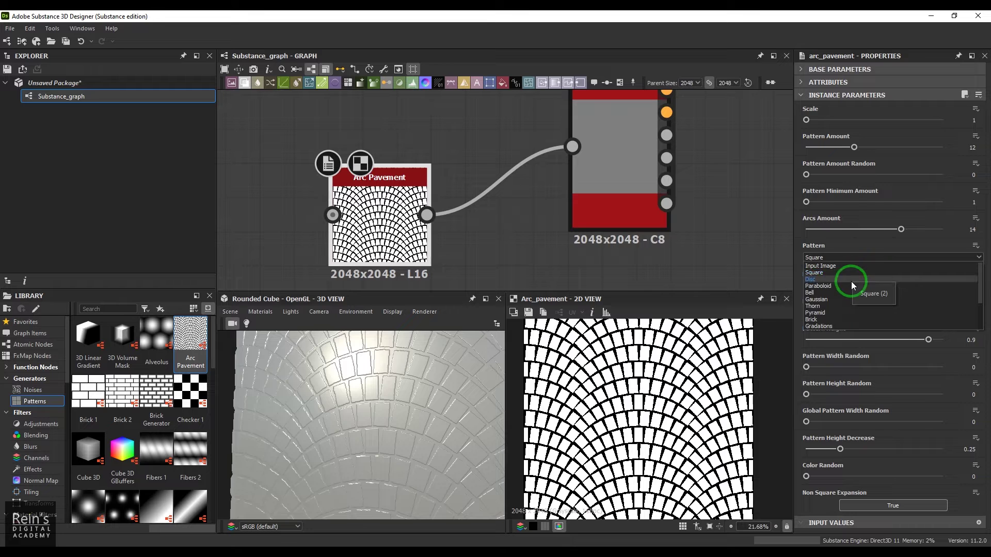
{"action": "left_click", "coordinate": [851, 280]}
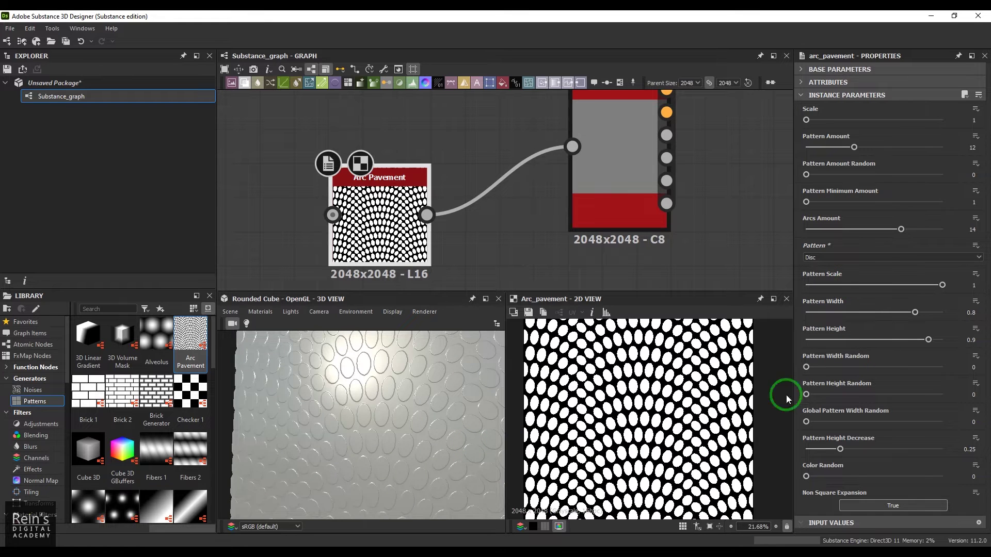
{"action": "left_click", "coordinate": [828, 258]}
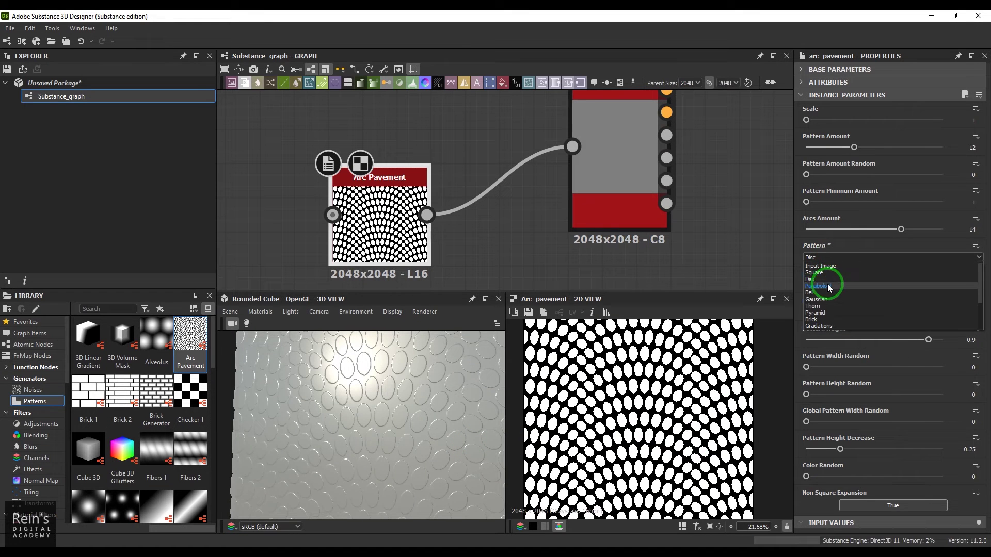
{"action": "left_click", "coordinate": [840, 285]}
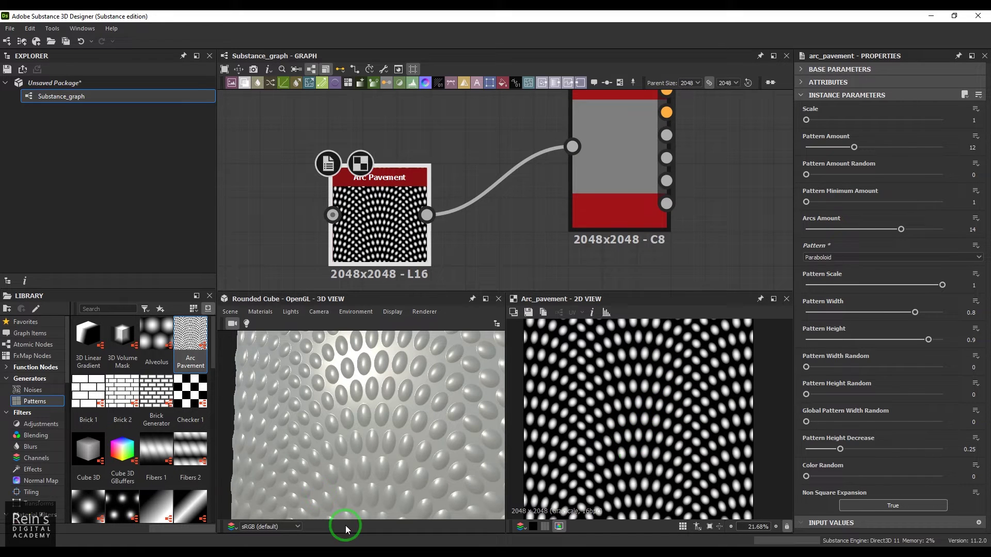
Set the Arc Pavement's Pattern to Bell and inspect the shapes up close in both views.
{"action": "left_click", "coordinate": [824, 258]}
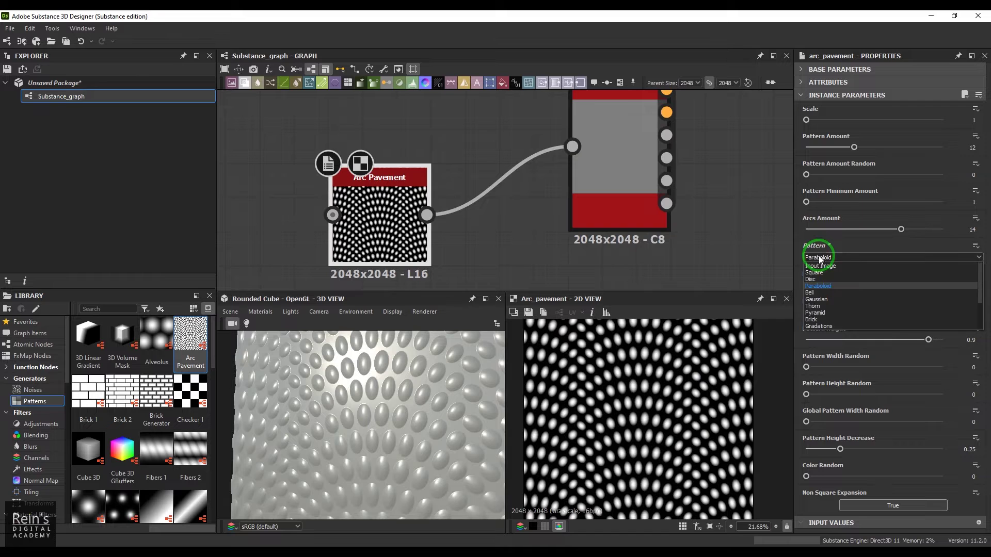
{"action": "left_click", "coordinate": [821, 293]}
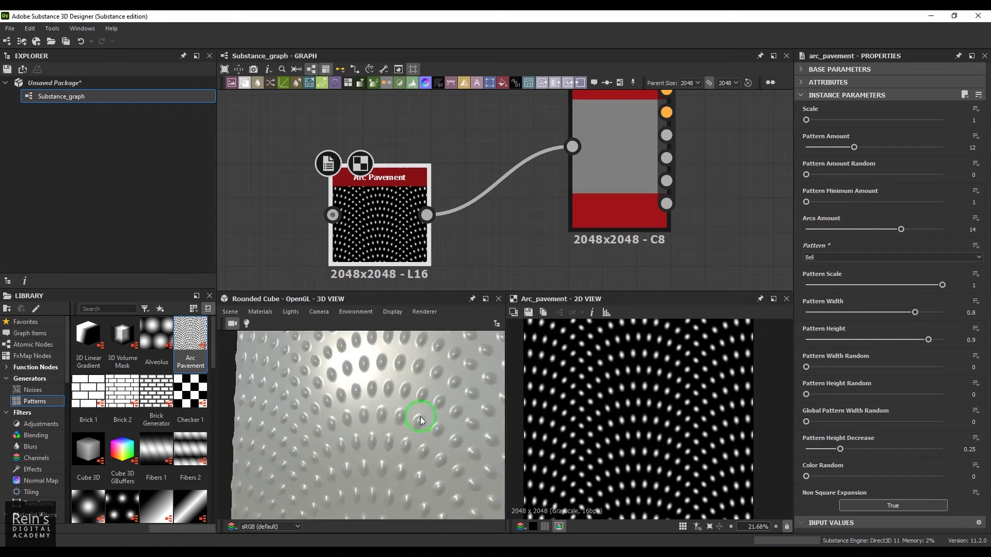
{"action": "scroll", "coordinate": [369, 401], "scroll_direction": "up", "scroll_amount": 3}
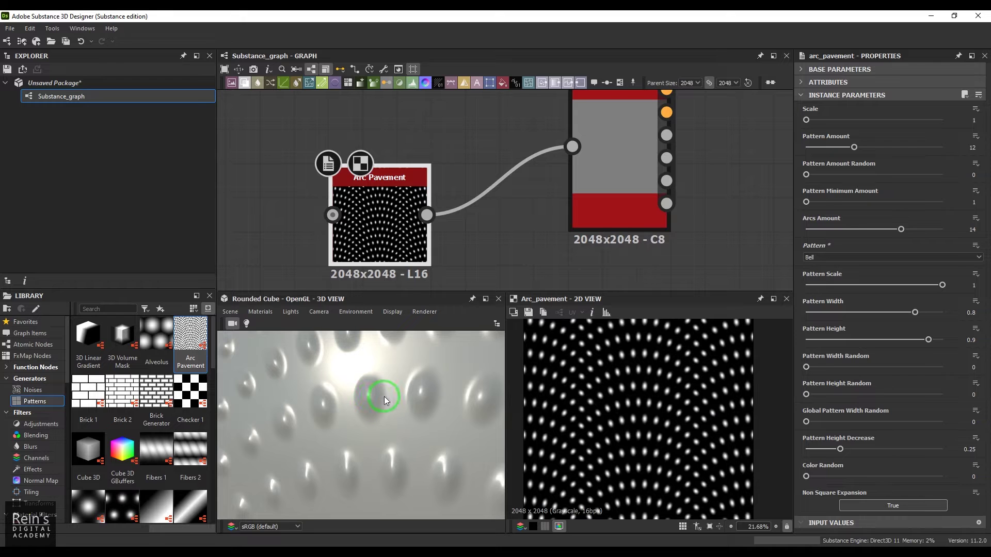
{"action": "scroll", "coordinate": [670, 417], "scroll_direction": "up", "scroll_amount": 10}
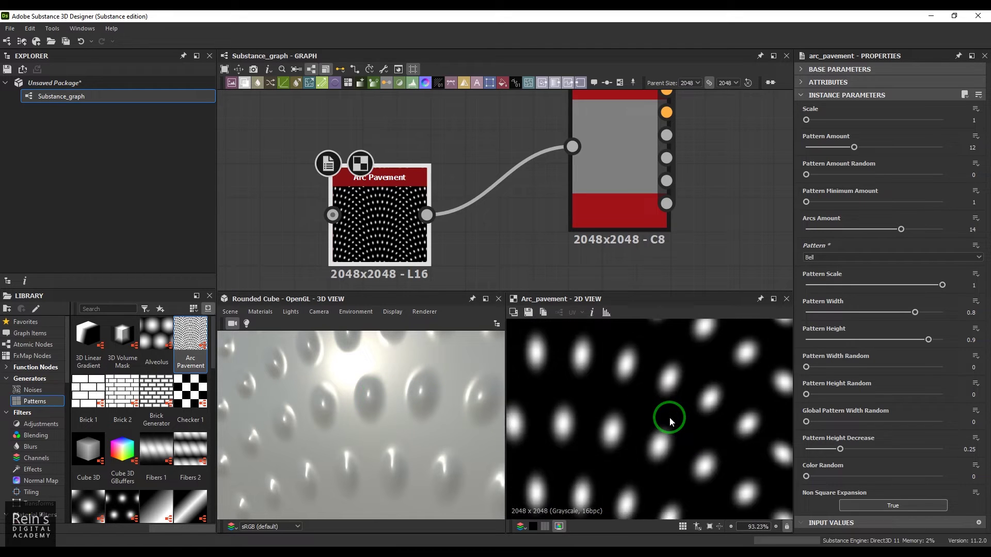
Switch the Arc Pavement's Pattern through the Disc, Paraboloid and Bell shapes to compare them at close range.
{"action": "left_click", "coordinate": [834, 253]}
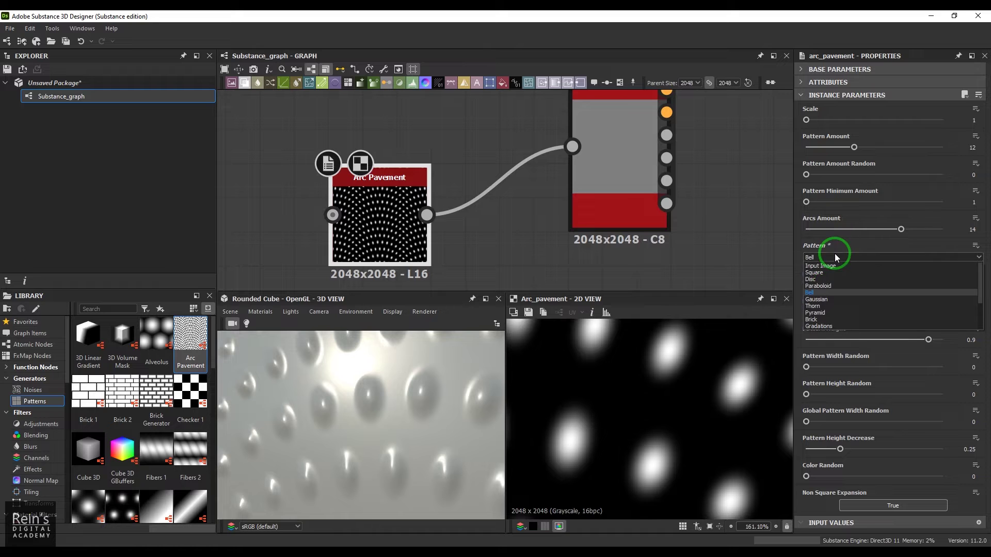
{"action": "left_click", "coordinate": [827, 280]}
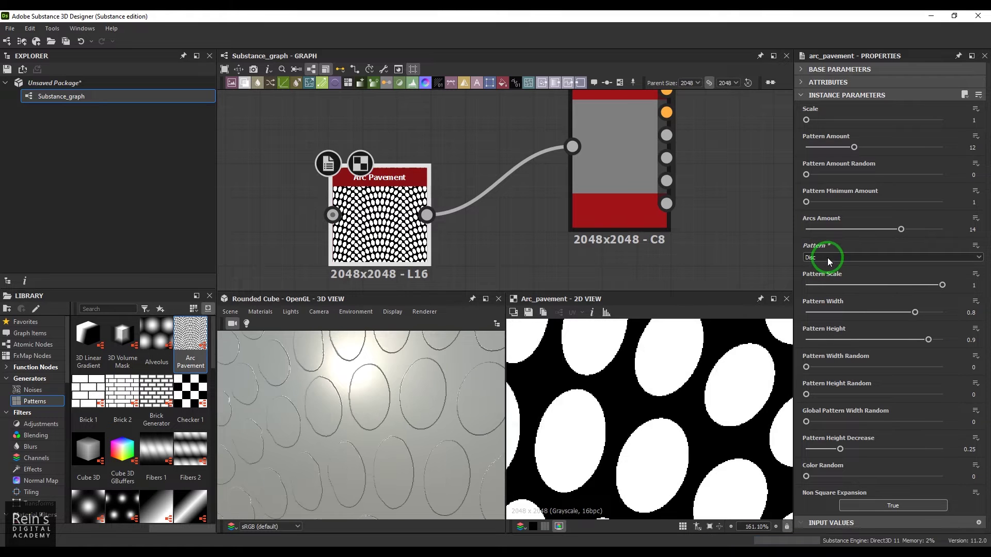
{"action": "left_click", "coordinate": [834, 257]}
{"action": "left_click", "coordinate": [830, 287]}
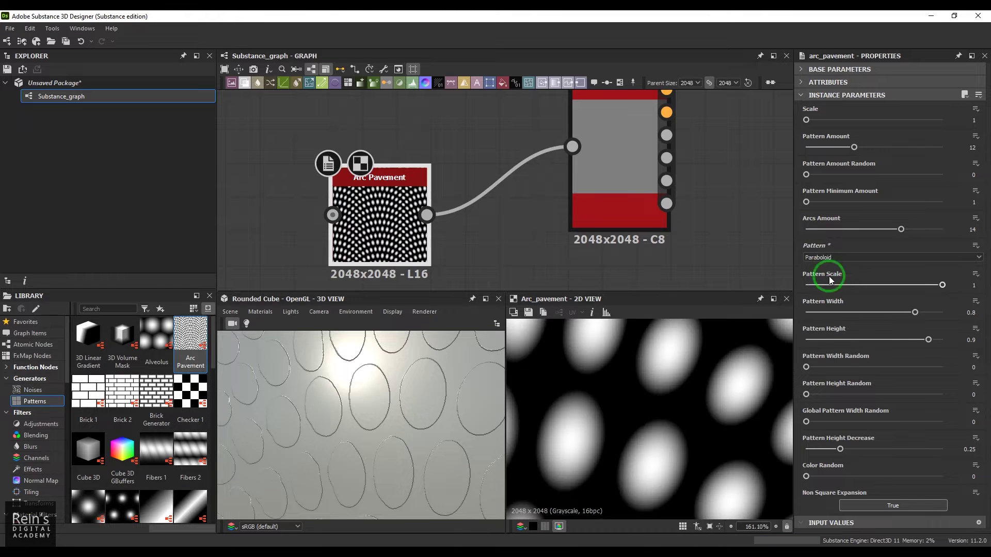
{"action": "left_click", "coordinate": [831, 256]}
{"action": "left_click", "coordinate": [832, 293]}
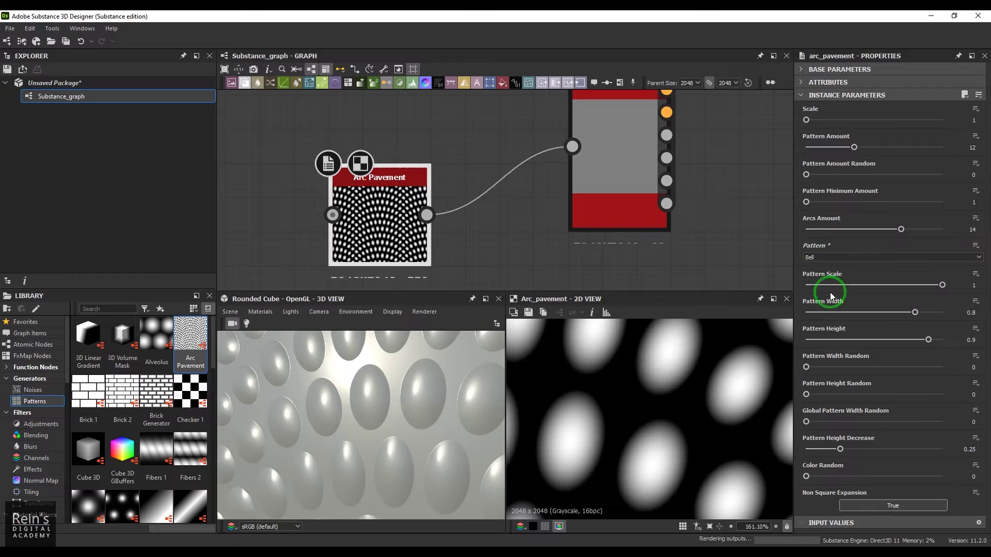
Try the Gaussian and Thorn shapes for the Arc Pavement's Pattern and inspect the thorns up close in the 3D view.
{"action": "left_click", "coordinate": [831, 256]}
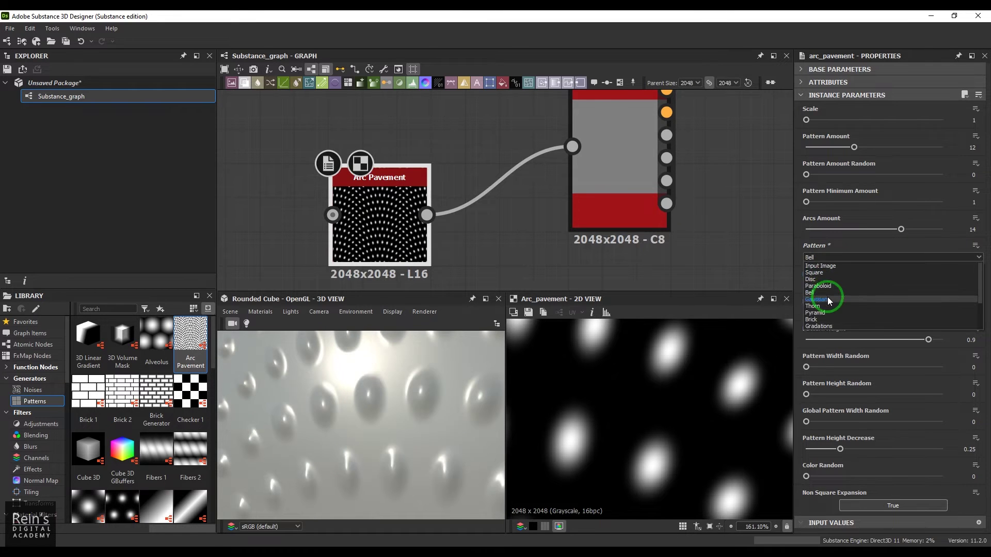
{"action": "left_click", "coordinate": [826, 299]}
{"action": "left_click", "coordinate": [831, 257]}
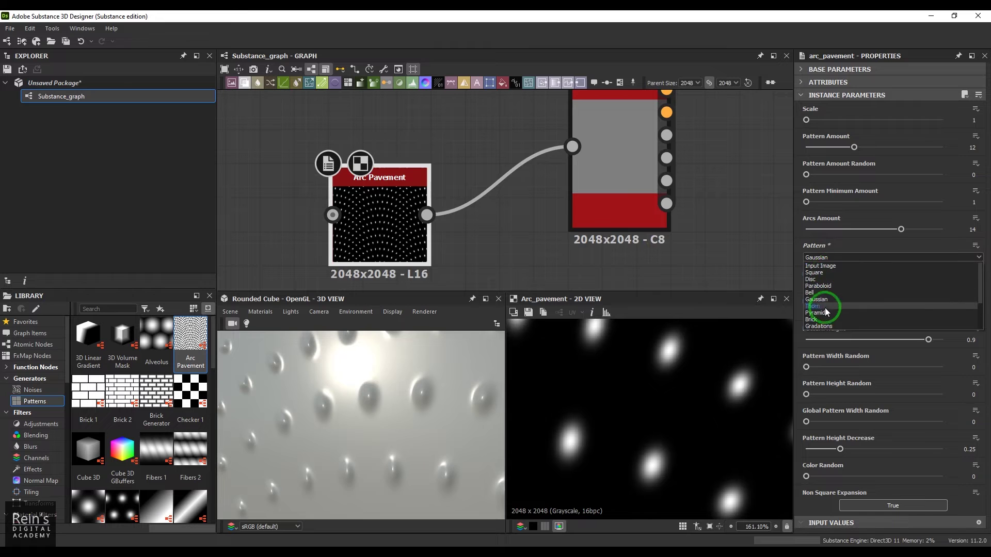
{"action": "left_click", "coordinate": [826, 306]}
{"action": "left_click", "coordinate": [359, 439]}
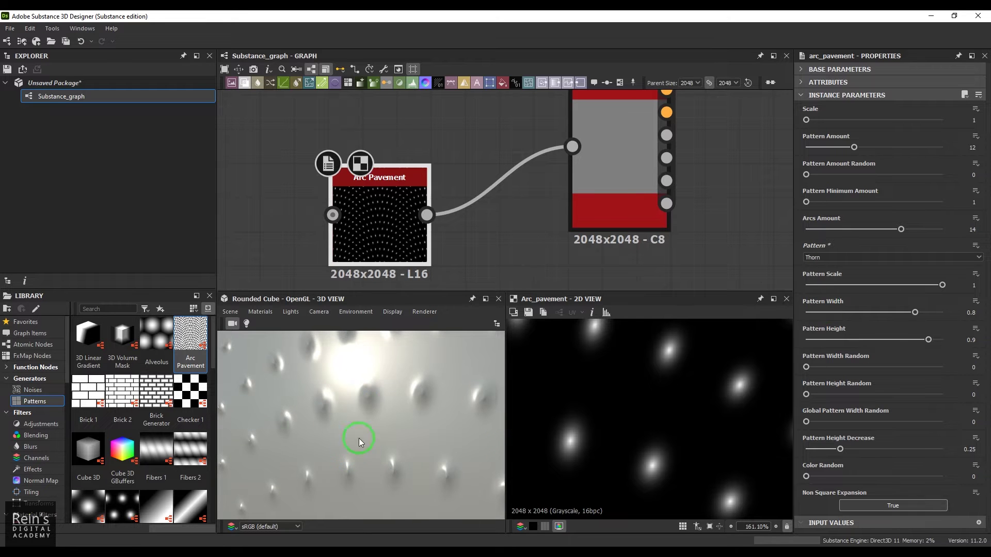
{"action": "left_click_drag", "start_coordinate": [371, 401], "coordinate": [374, 401]}
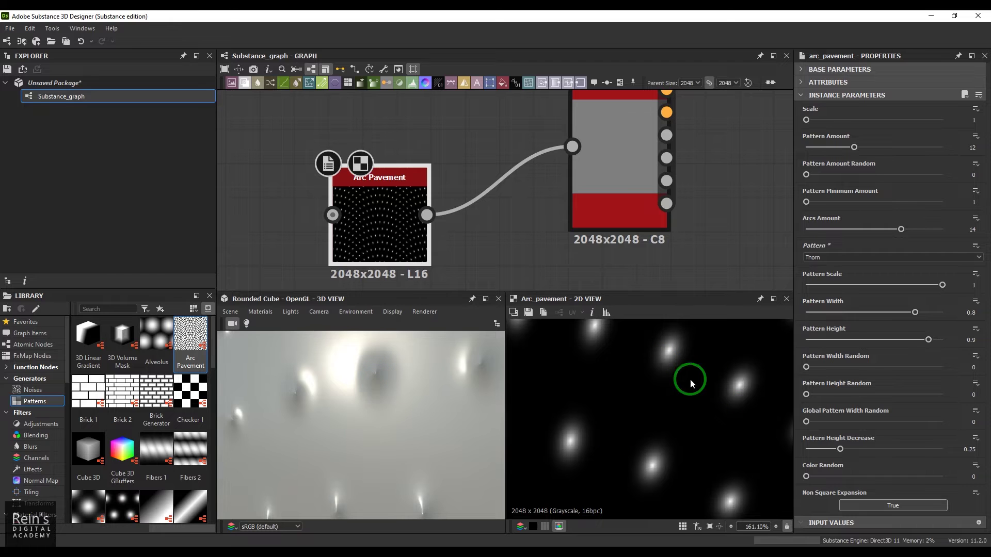
Try the Pyramid shape for the Arc Pavement's Pattern and inspect its facets on the 3D model.
{"action": "left_click", "coordinate": [823, 257]}
{"action": "left_click", "coordinate": [829, 314]}
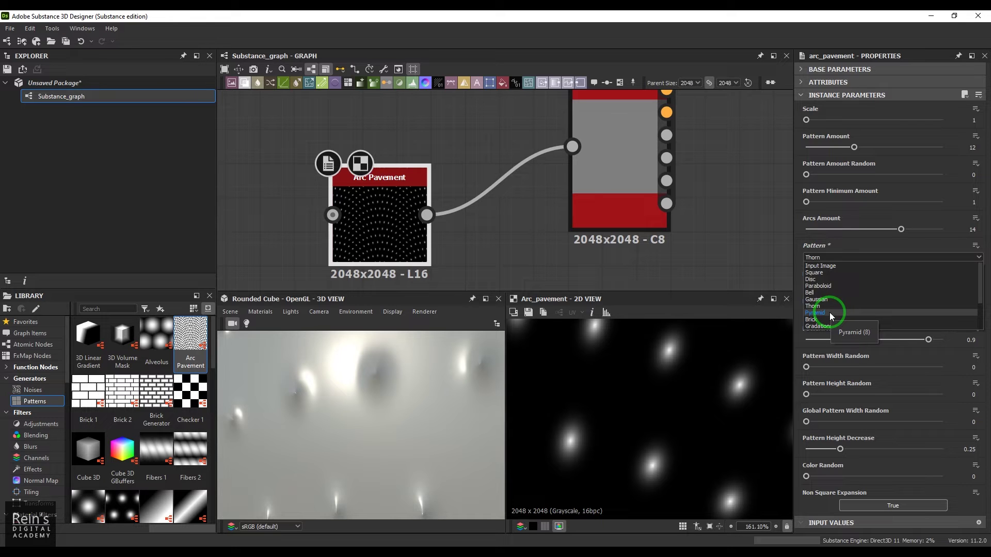
{"action": "left_click", "coordinate": [829, 311]}
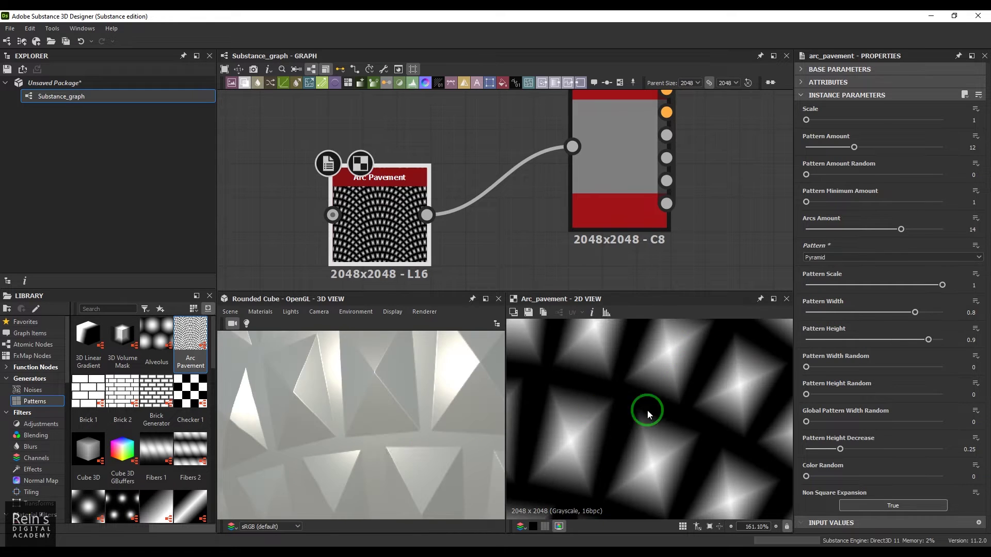
{"action": "left_click_drag", "start_coordinate": [370, 442], "coordinate": [373, 435]}
{"action": "scroll", "coordinate": [373, 435], "scroll_direction": "up", "scroll_amount": 2}
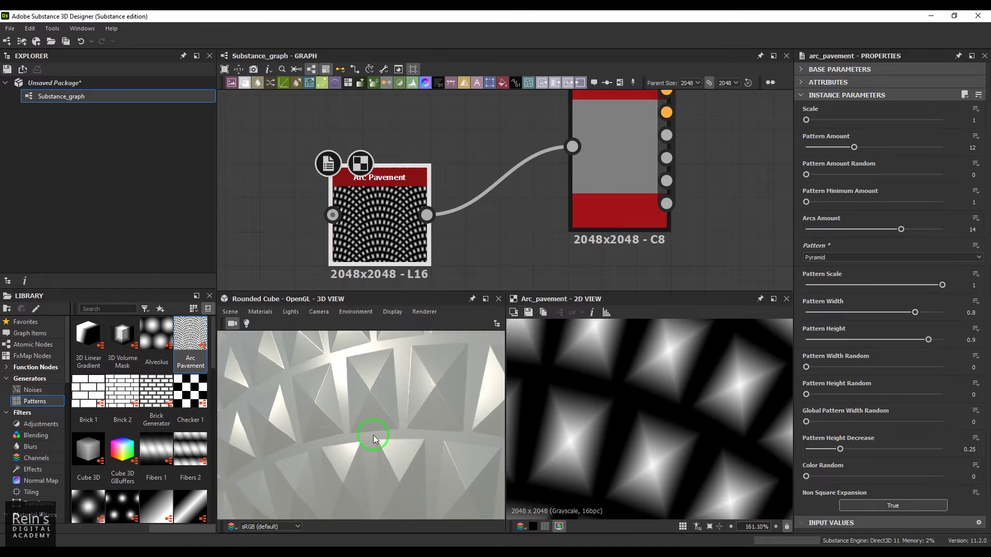
Try Brick as the Arc Pavement's Pattern, set it to Gradations instead and inspect the tiling in the 2D view.
{"action": "left_click", "coordinate": [830, 258]}
{"action": "left_click", "coordinate": [828, 325]}
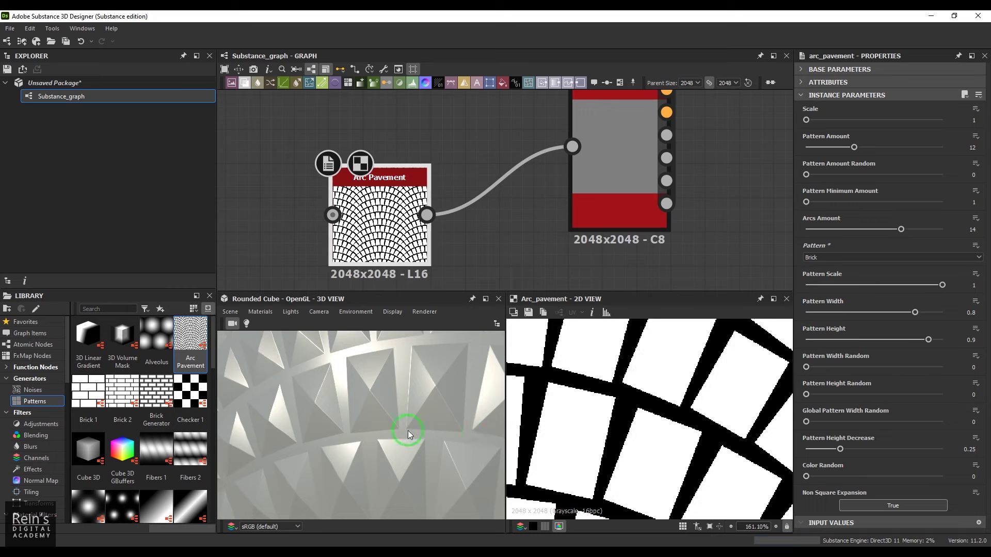
{"action": "left_click", "coordinate": [836, 258]}
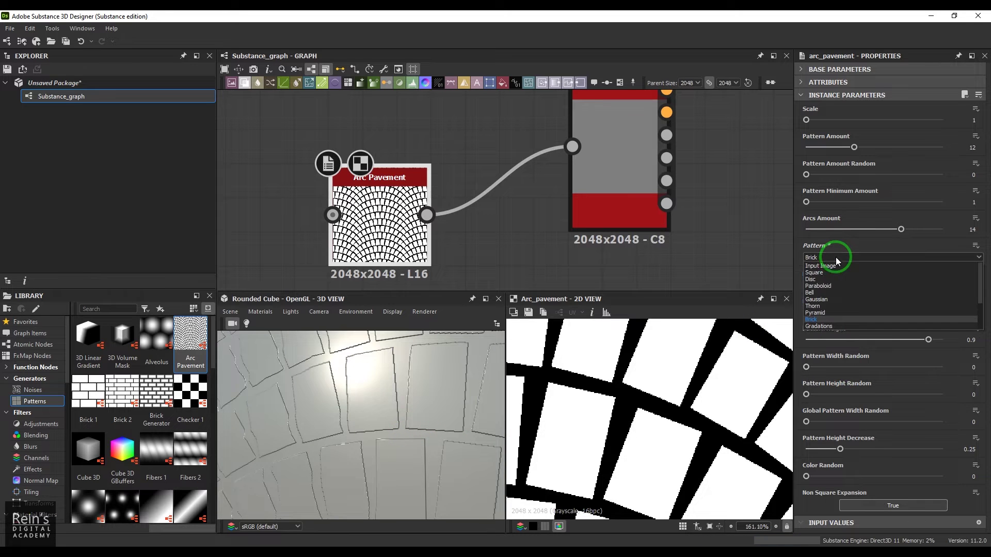
{"action": "left_click", "coordinate": [819, 326]}
{"action": "scroll", "coordinate": [644, 404], "scroll_direction": "down", "scroll_amount": 5}
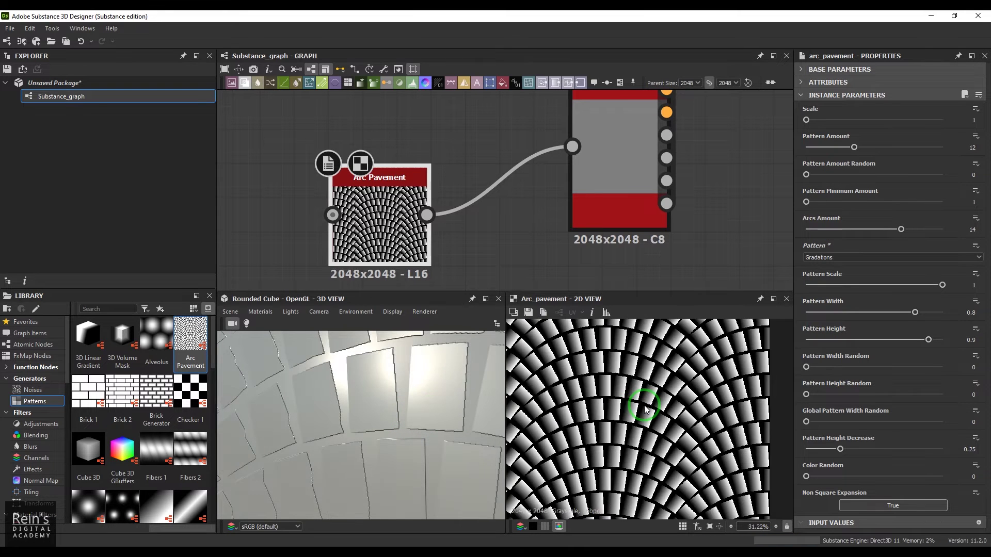
{"action": "scroll", "coordinate": [345, 436], "scroll_direction": "down", "scroll_amount": 3}
{"action": "scroll", "coordinate": [344, 435], "scroll_direction": "up", "scroll_amount": 5}
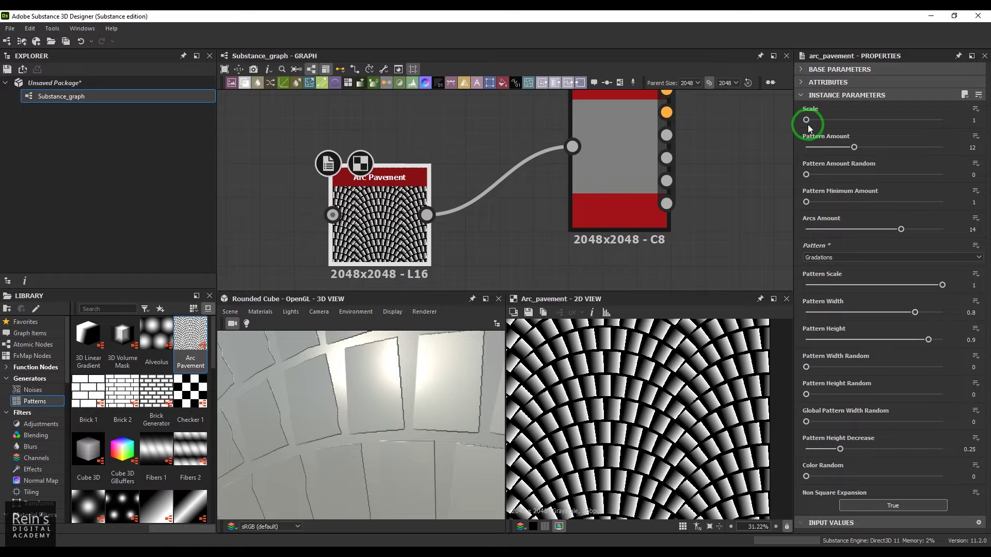
Try an Arc Pavement Scale of 2, inspect it on the 3D model and return the Scale to 1.
{"action": "left_click_drag", "start_coordinate": [817, 124], "coordinate": [825, 124]}
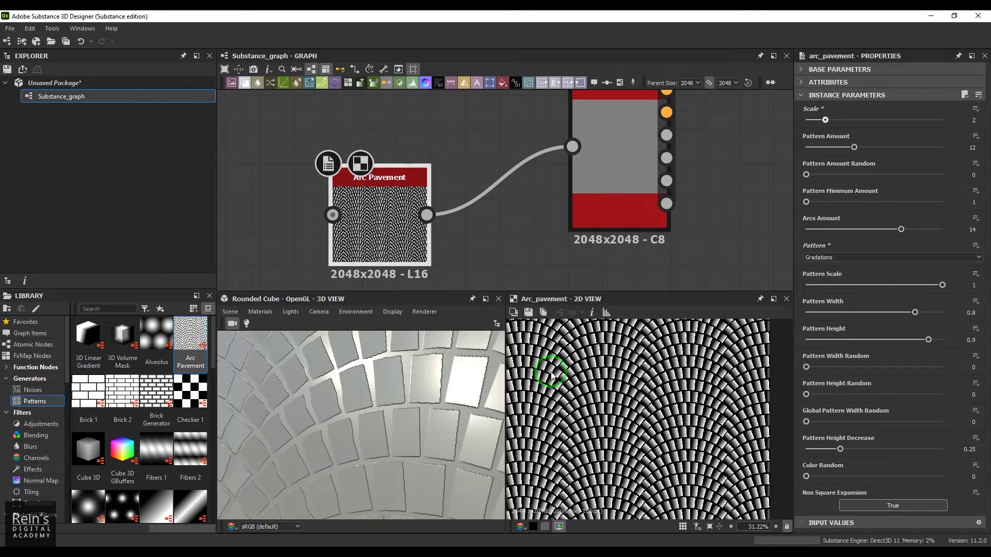
{"action": "scroll", "coordinate": [444, 372], "scroll_direction": "down", "scroll_amount": 10}
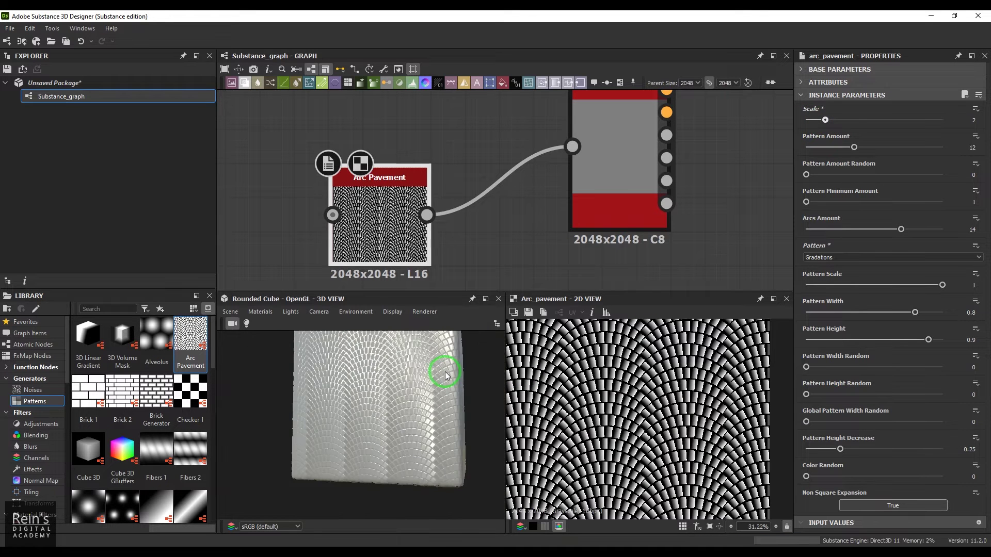
{"action": "scroll", "coordinate": [446, 376], "scroll_direction": "up", "scroll_amount": 10}
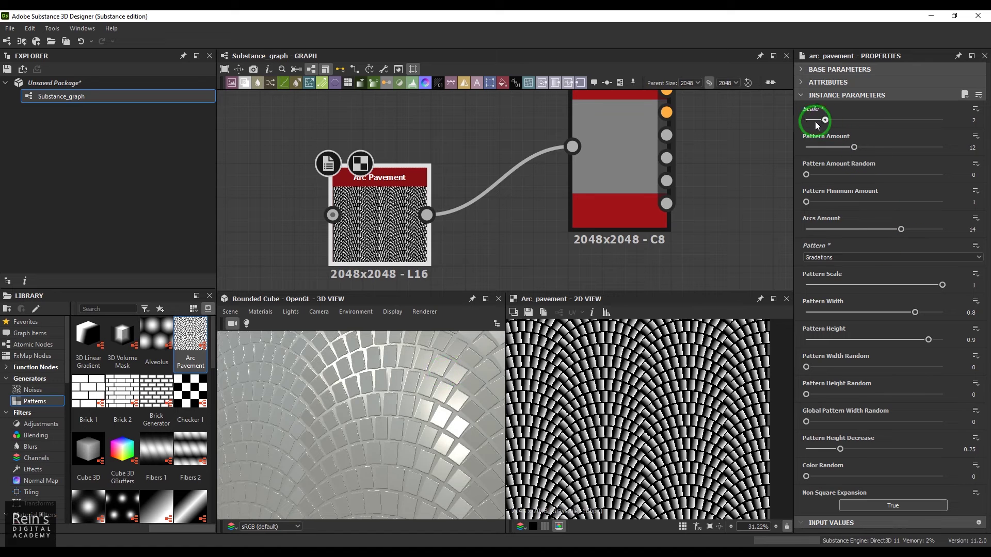
{"action": "left_click_drag", "start_coordinate": [817, 126], "coordinate": [813, 121]}
Try Pattern Amount values of 6, 4, 32 and 8 on the Arc Pavement and compare the tile density in both views.
{"action": "left_click_drag", "start_coordinate": [854, 150], "coordinate": [827, 149]}
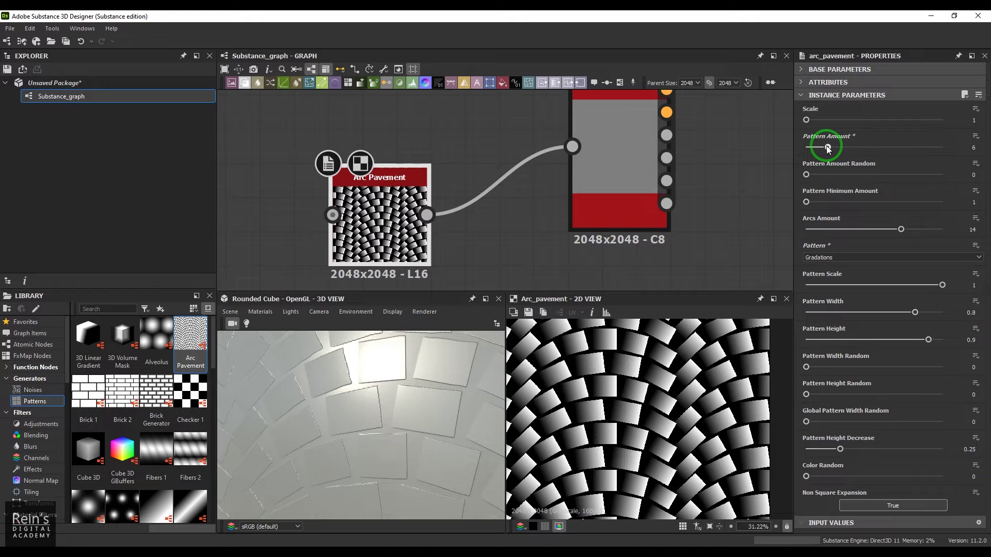
{"action": "scroll", "coordinate": [680, 398], "scroll_direction": "down", "scroll_amount": 4}
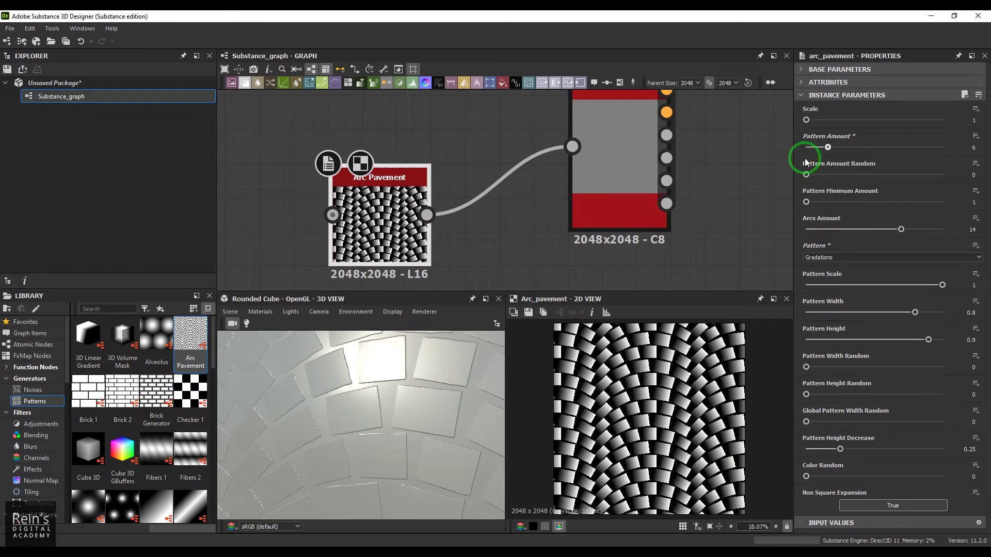
{"action": "left_click", "coordinate": [819, 148]}
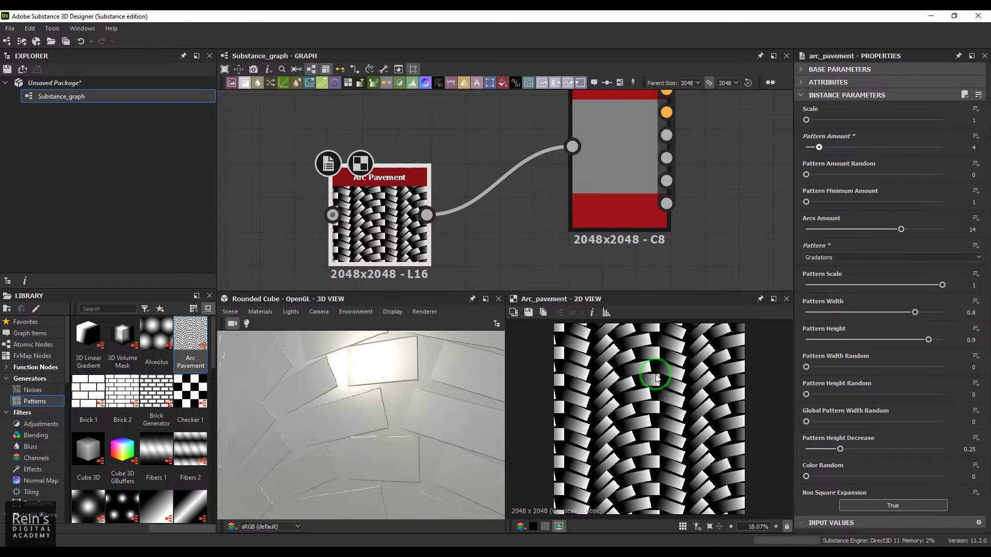
{"action": "left_click_drag", "start_coordinate": [819, 147], "coordinate": [952, 153]}
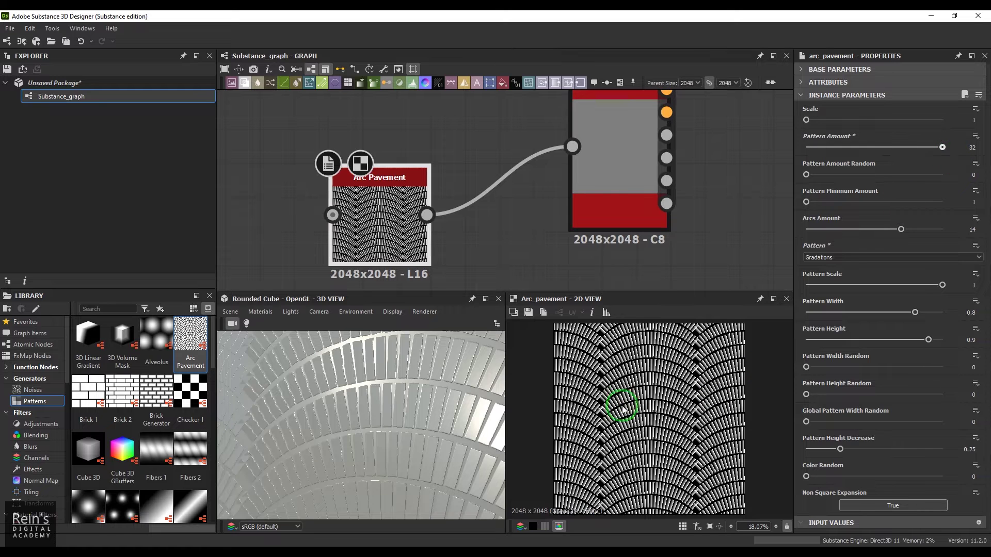
{"action": "left_click_drag", "start_coordinate": [331, 459], "coordinate": [346, 453]}
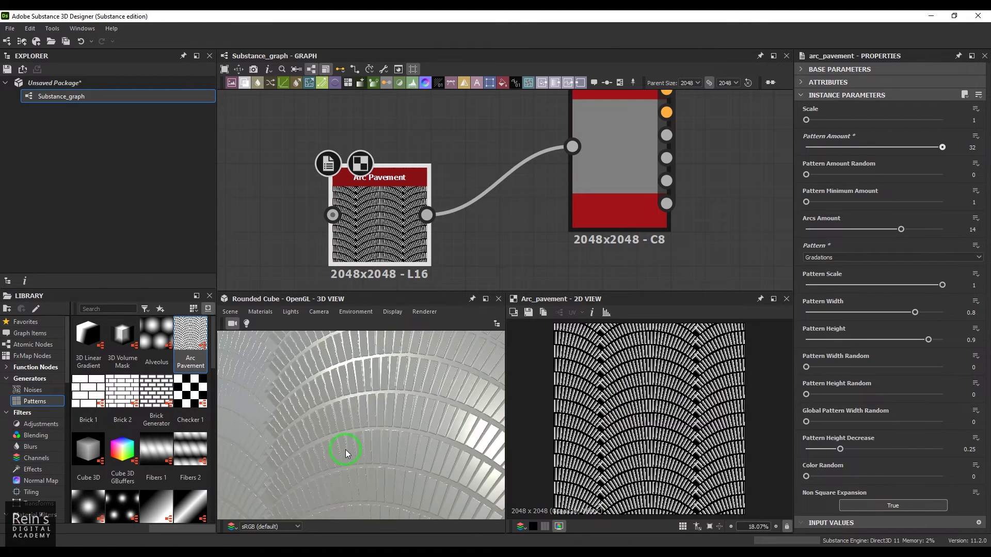
{"action": "left_click_drag", "start_coordinate": [942, 148], "coordinate": [838, 150]}
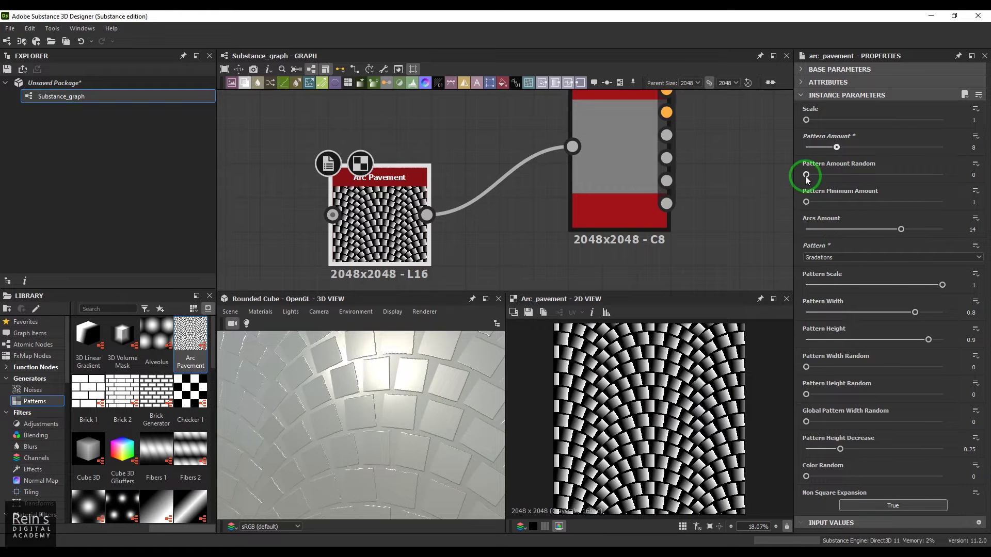
Try a Pattern Amount Random of 0.75 on the Arc Pavement and reset that parameter to its default.
{"action": "left_click_drag", "start_coordinate": [806, 175], "coordinate": [908, 175]}
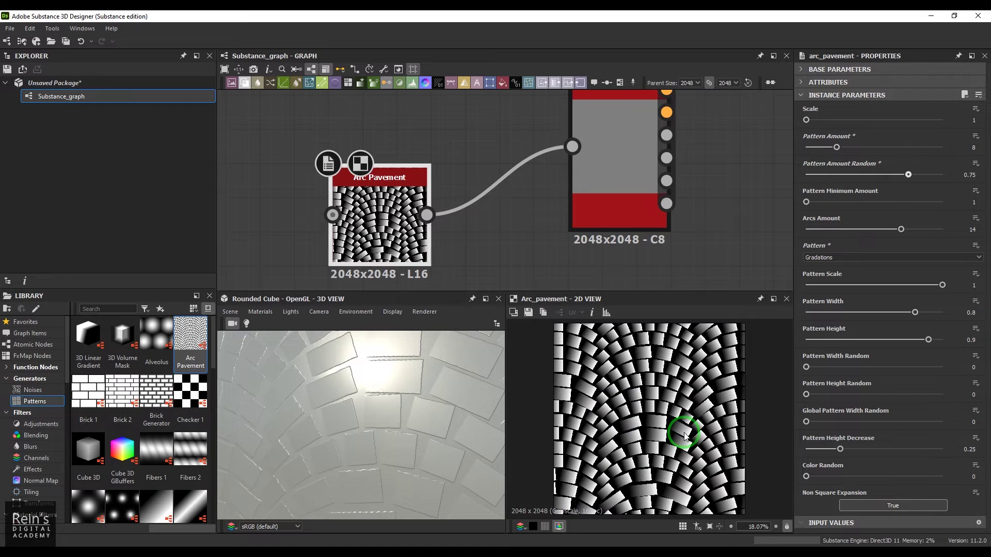
{"action": "left_click", "coordinate": [975, 164]}
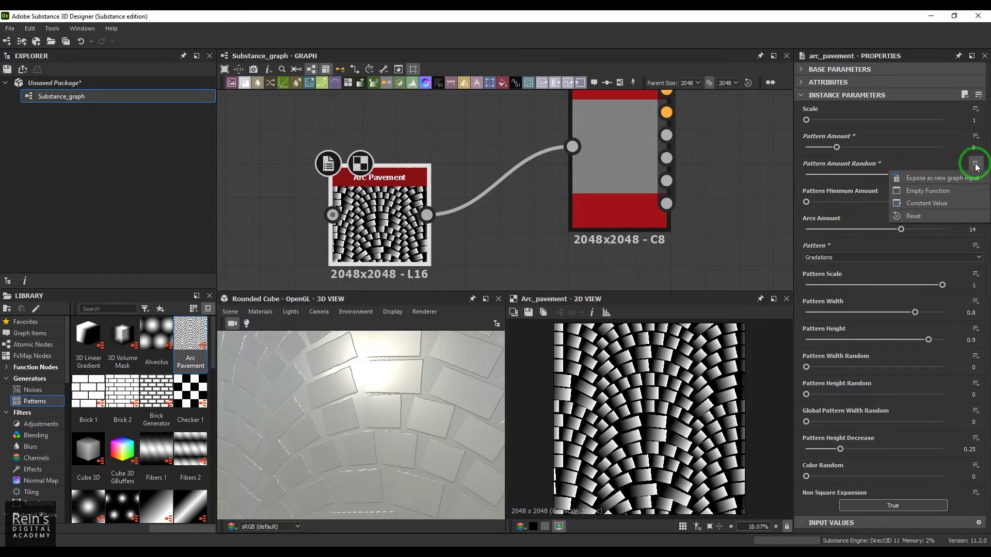
{"action": "left_click", "coordinate": [933, 217]}
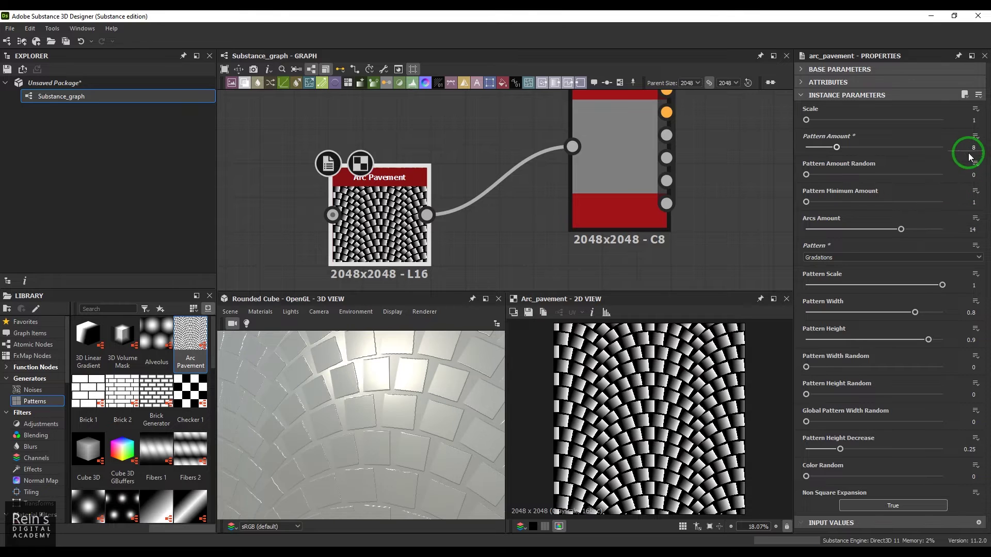
Reset the Arc Pavement's Pattern Amount and Scale parameters to their default values.
{"action": "left_click", "coordinate": [976, 137]}
{"action": "left_click", "coordinate": [948, 187]}
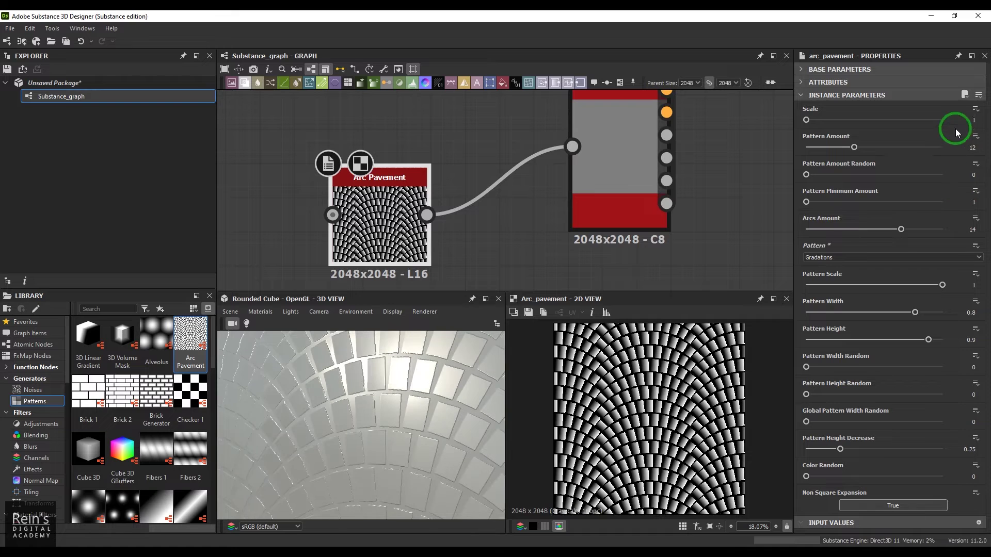
{"action": "left_click", "coordinate": [975, 109]}
{"action": "left_click", "coordinate": [919, 165]}
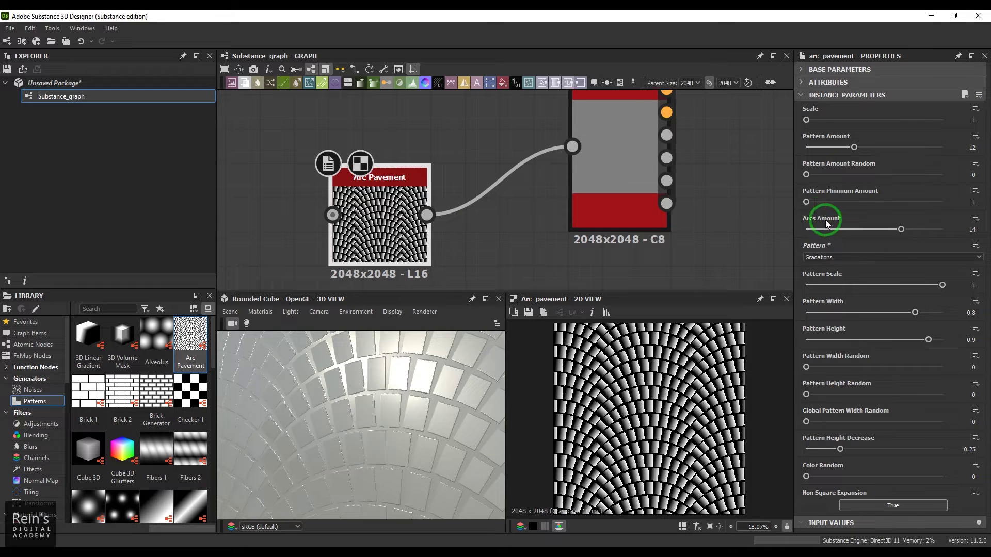
Try Arcs Amount values of 6, 2 and 12 on the Arc Pavement, keeping the Pattern Minimum Amount at 1.
{"action": "mouse_move", "coordinate": [806, 203]}
{"action": "left_mouse_down"}
{"action": "mouse_move", "coordinate": [896, 202]}
{"action": "mouse_move", "coordinate": [797, 204]}
{"action": "left_mouse_up"}
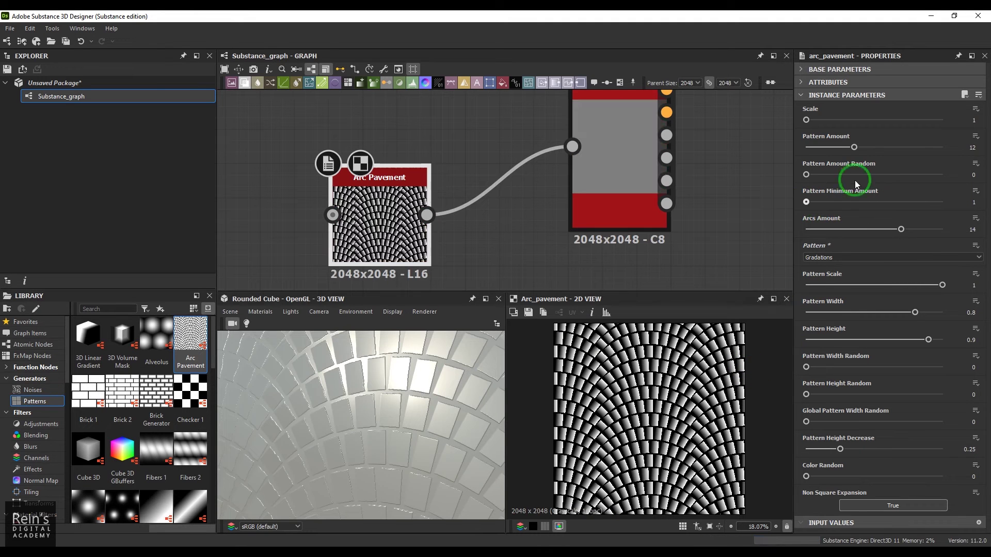
{"action": "left_click_drag", "start_coordinate": [892, 232], "coordinate": [847, 236]}
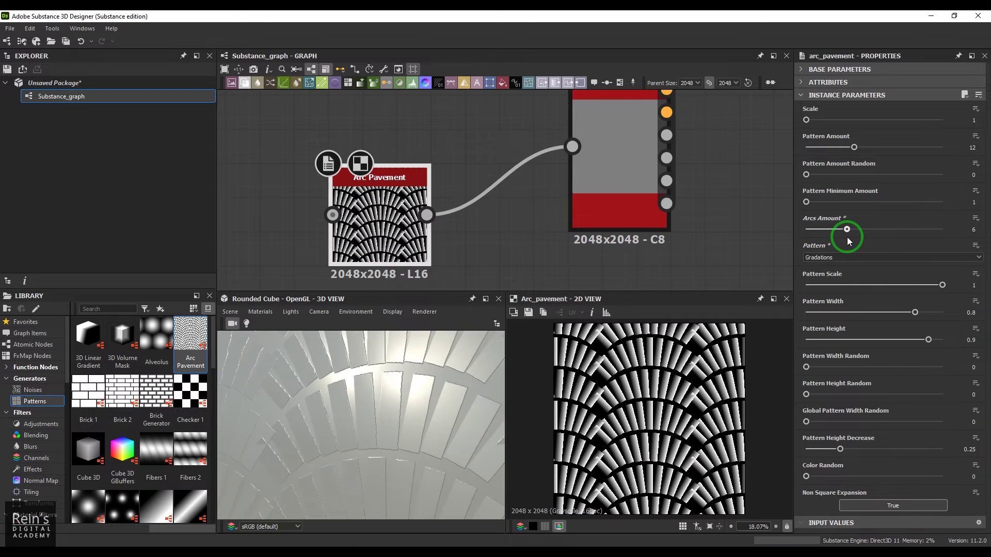
{"action": "left_click_drag", "start_coordinate": [847, 229], "coordinate": [821, 233]}
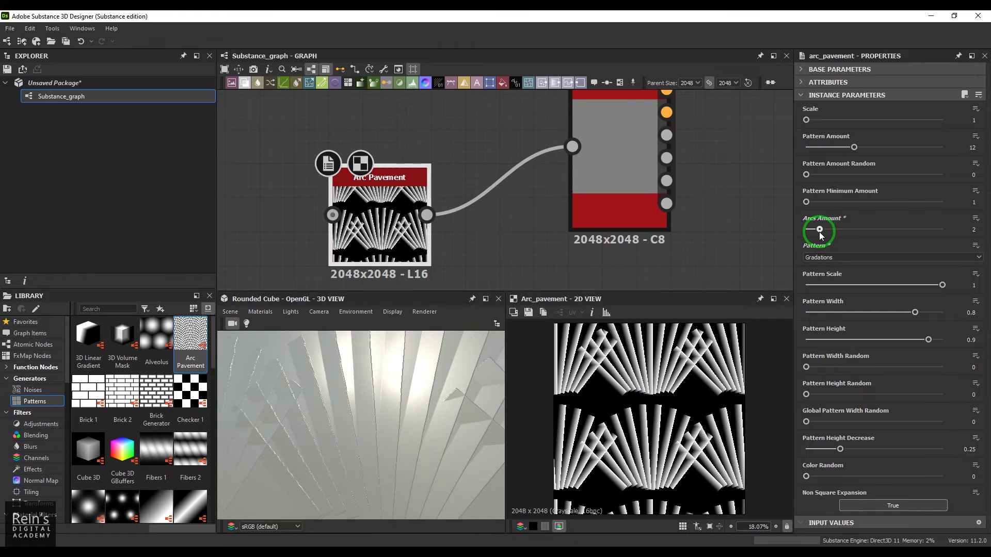
{"action": "left_click_drag", "start_coordinate": [820, 229], "coordinate": [887, 229]}
{"action": "left_click", "coordinate": [833, 229]}
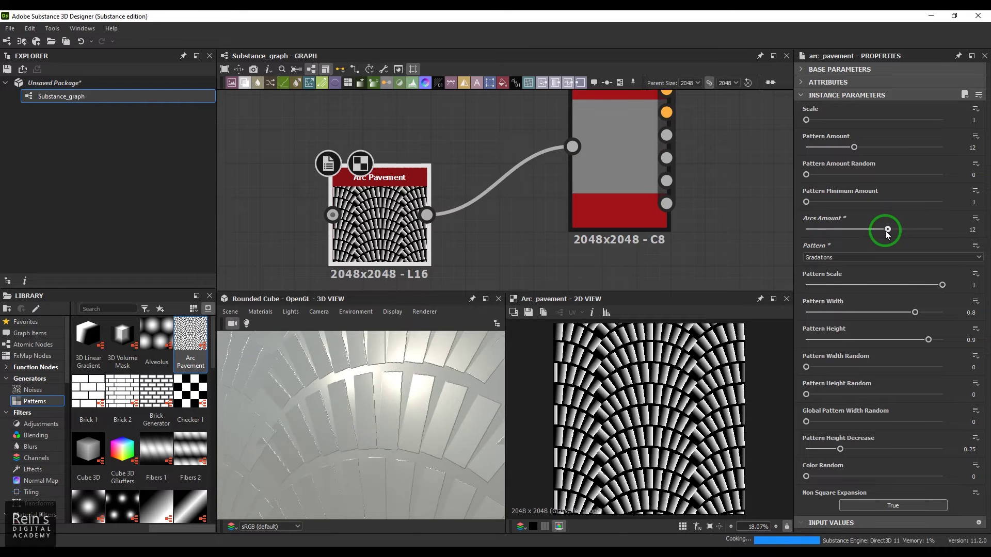
Reset the Arc Pavement's Arcs Amount and Pattern Minimum Amount to their default values.
{"action": "left_click", "coordinate": [975, 217]}
{"action": "left_click", "coordinate": [923, 271]}
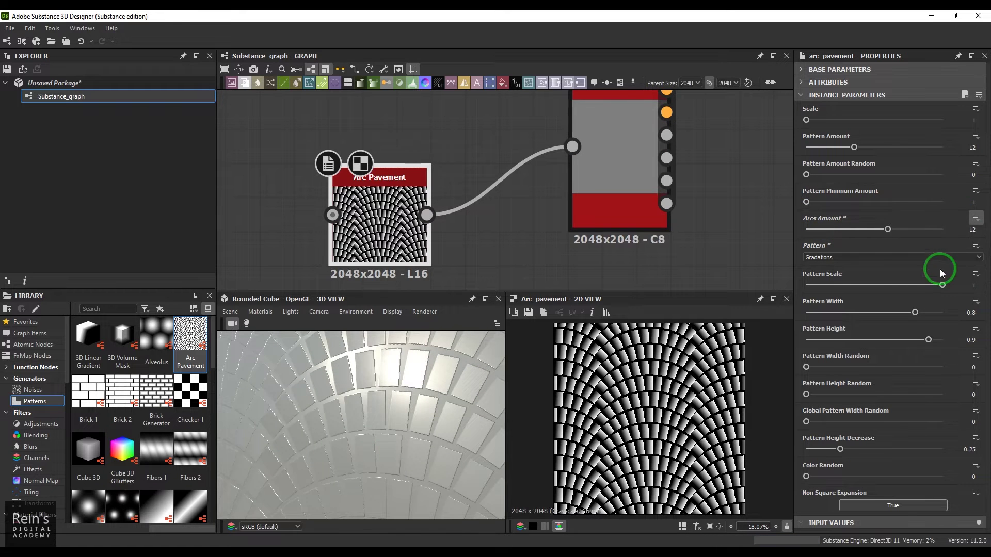
{"action": "left_click", "coordinate": [975, 191]}
{"action": "left_click", "coordinate": [950, 244]}
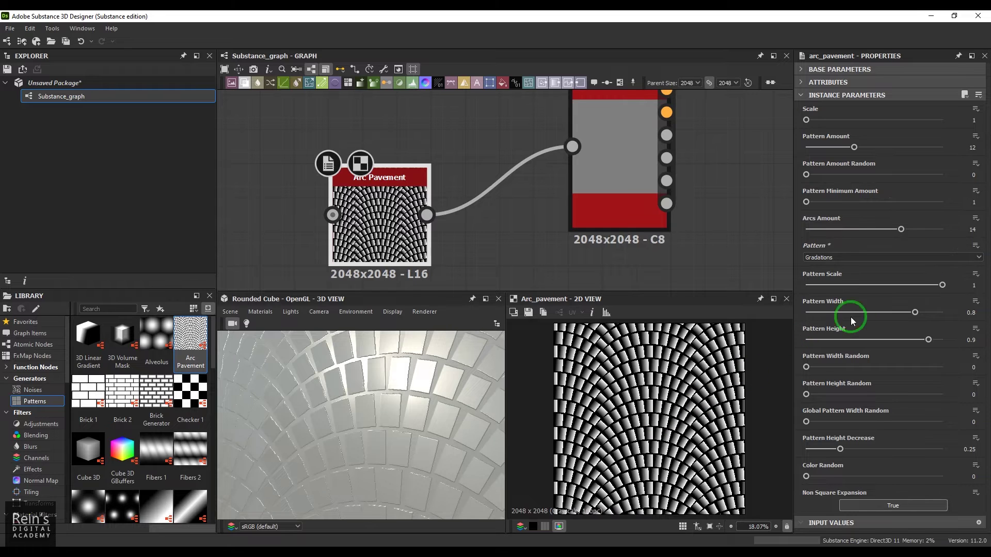
Try a Pattern Scale of 0.5 on the Arc Pavement and return it to 1.
{"action": "left_click_drag", "start_coordinate": [929, 286], "coordinate": [873, 287]}
{"action": "scroll", "coordinate": [702, 371], "scroll_direction": "up", "scroll_amount": 4}
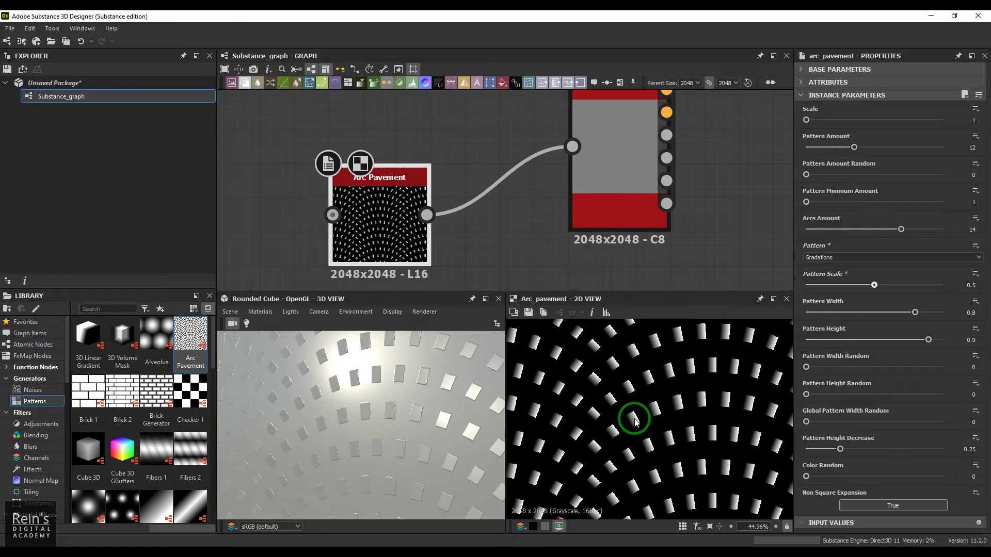
{"action": "scroll", "coordinate": [630, 420], "scroll_direction": "up", "scroll_amount": 3}
{"action": "left_click_drag", "start_coordinate": [882, 292], "coordinate": [950, 287]}
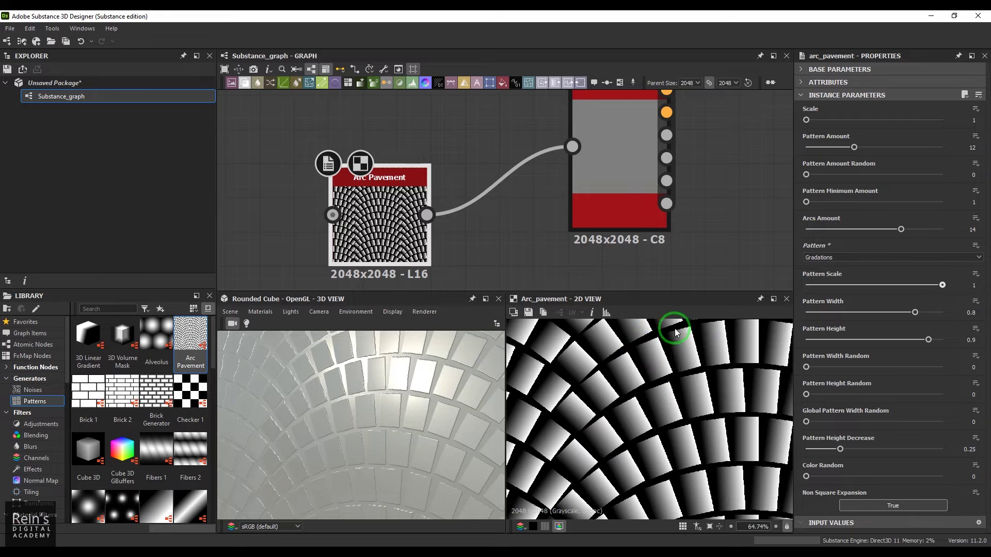
Try a Pattern Width of 0.94 and a Pattern Height of 0.52 on the Arc Pavement, and reset both parameters.
{"action": "left_click_drag", "start_coordinate": [915, 313], "coordinate": [878, 343]}
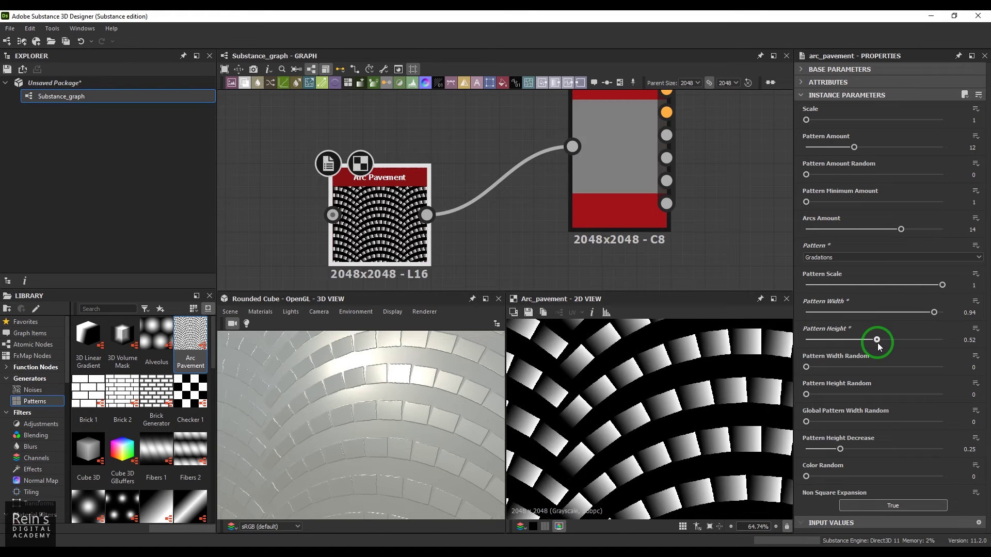
{"action": "left_click", "coordinate": [975, 302]}
{"action": "left_click", "coordinate": [965, 355]}
{"action": "left_click", "coordinate": [977, 332]}
{"action": "left_click", "coordinate": [949, 380]}
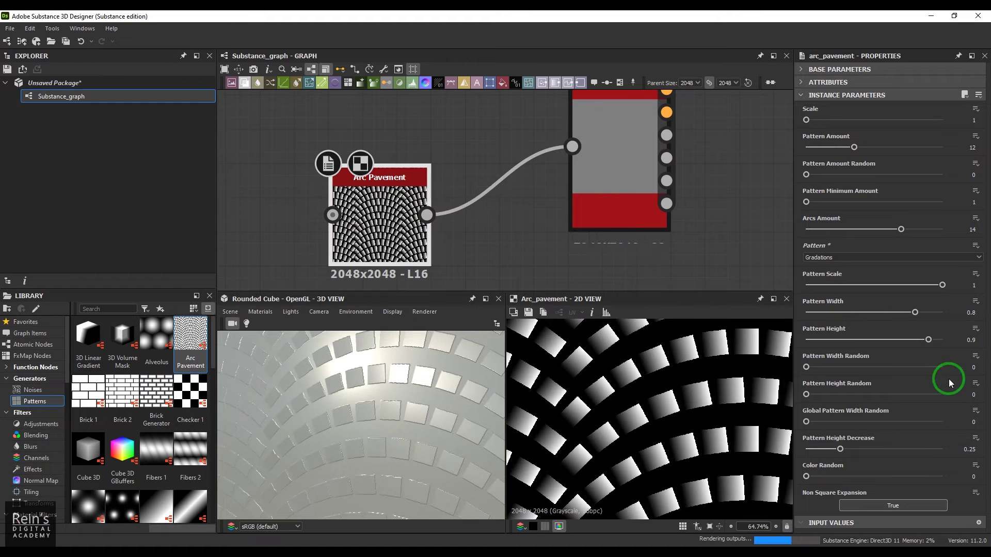
Try a Pattern Width Random of 0.67 and a Pattern Height Random of 0.74 on the Arc Pavement, resetting each to its default.
{"action": "left_click_drag", "start_coordinate": [807, 367], "coordinate": [897, 370]}
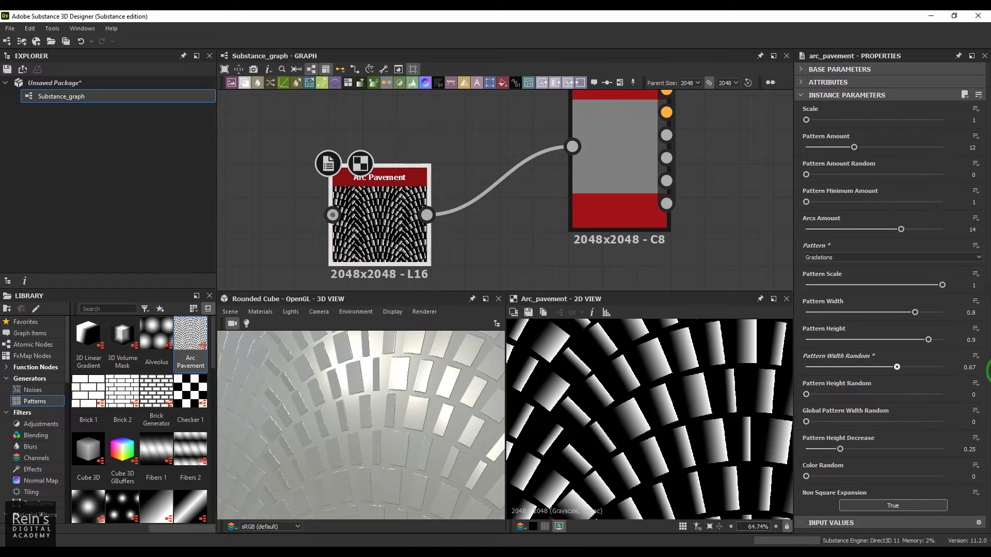
{"action": "left_click", "coordinate": [976, 358]}
{"action": "left_click", "coordinate": [953, 410]}
{"action": "left_click_drag", "start_coordinate": [806, 394], "coordinate": [906, 394]}
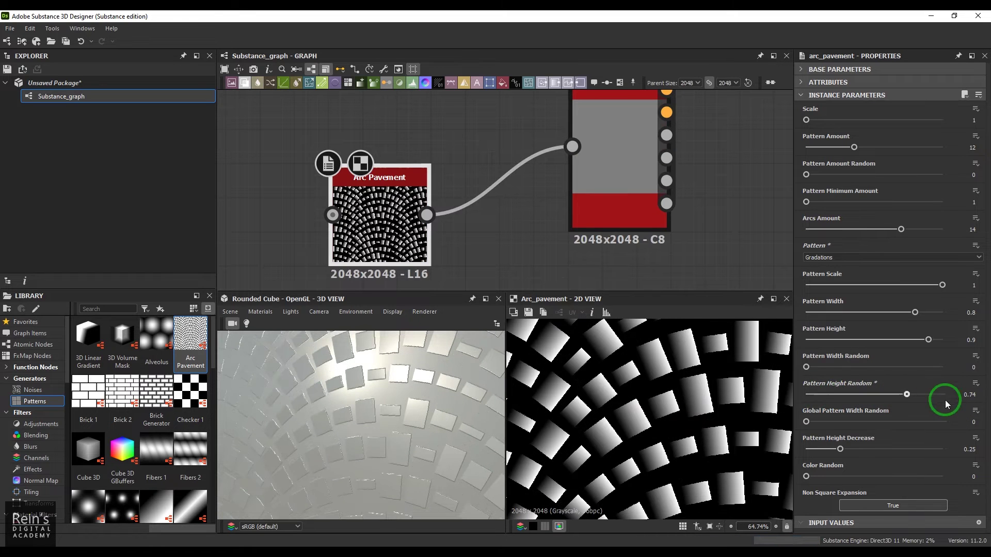
{"action": "left_click", "coordinate": [975, 384]}
{"action": "left_click", "coordinate": [955, 435]}
Try a Global Pattern Width Random of 0.91 on the Arc Pavement and reset that parameter to its default.
{"action": "left_click_drag", "start_coordinate": [829, 421], "coordinate": [930, 424]}
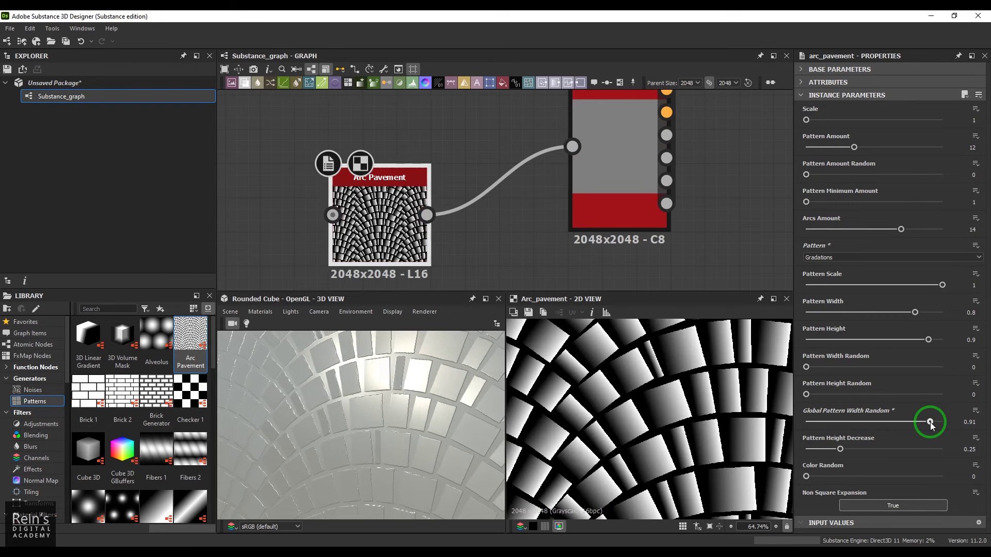
{"action": "left_click", "coordinate": [976, 410]}
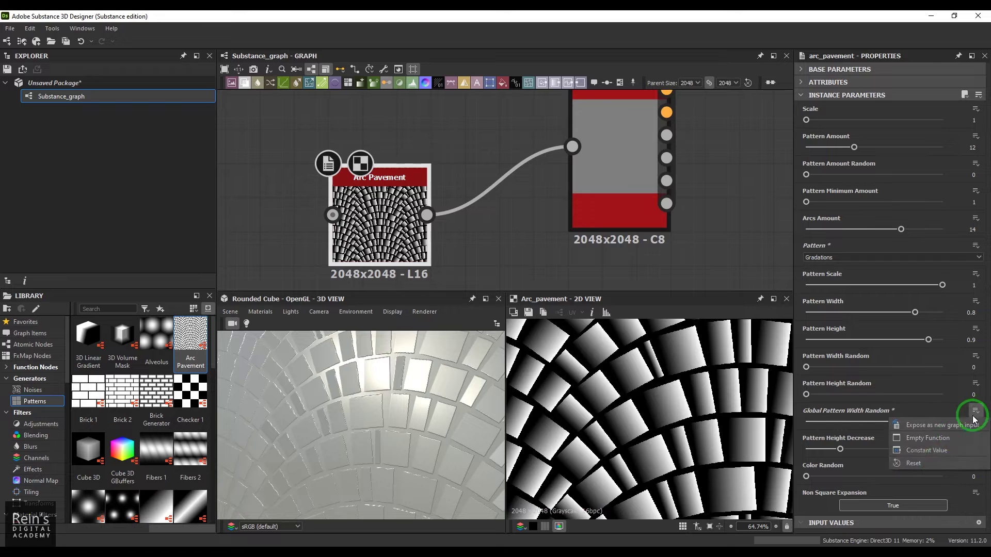
{"action": "left_click", "coordinate": [945, 457]}
Try Pattern Height Decrease at 0.81 and 0.01 on the Arc Pavement, with a Color Random of 0.92.
{"action": "left_click", "coordinate": [830, 454]}
{"action": "left_click_drag", "start_coordinate": [852, 453], "coordinate": [916, 447]}
{"action": "scroll", "coordinate": [666, 415], "scroll_direction": "down", "scroll_amount": 5}
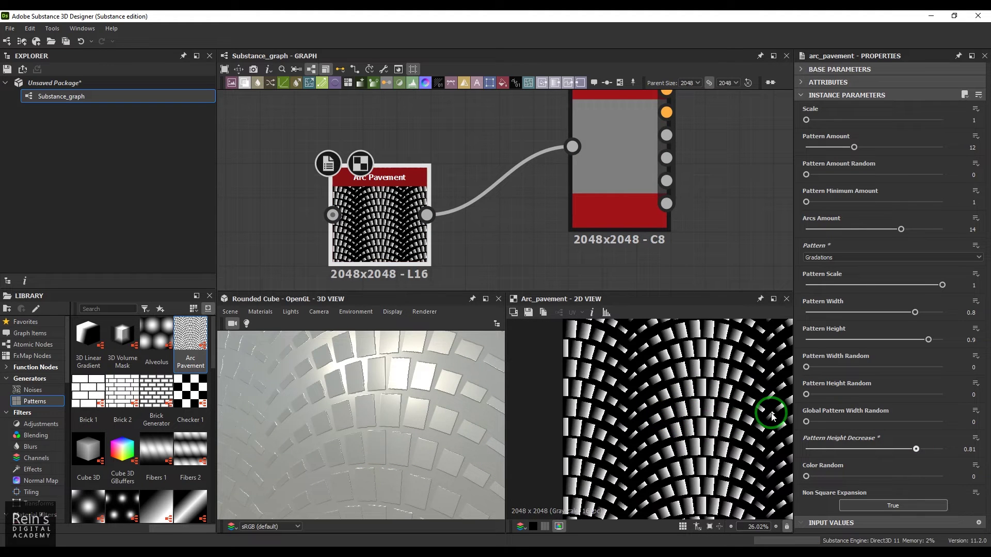
{"action": "left_click_drag", "start_coordinate": [916, 449], "coordinate": [932, 475]}
{"action": "left_click_drag", "start_coordinate": [442, 450], "coordinate": [405, 428]}
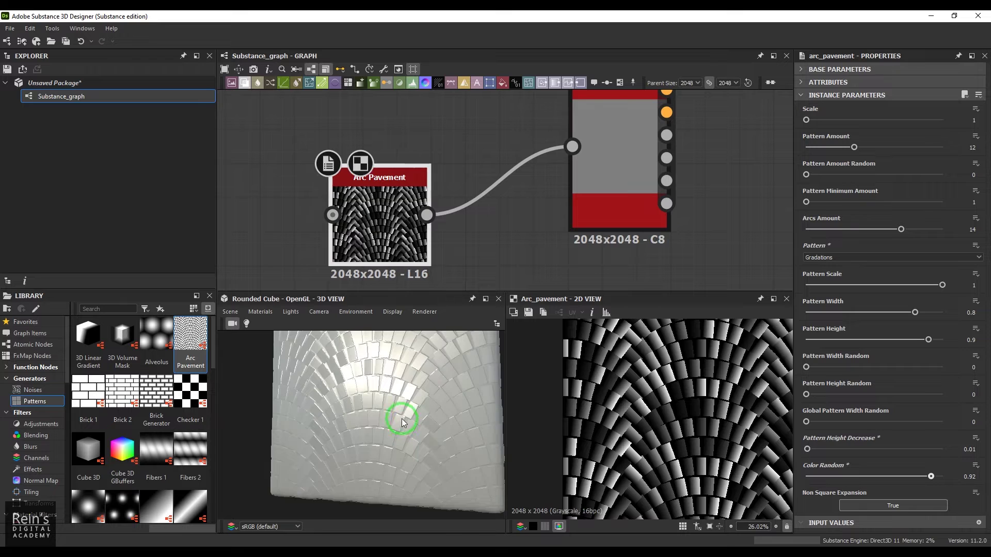
{"action": "scroll", "coordinate": [401, 419], "scroll_direction": "up", "scroll_amount": 5}
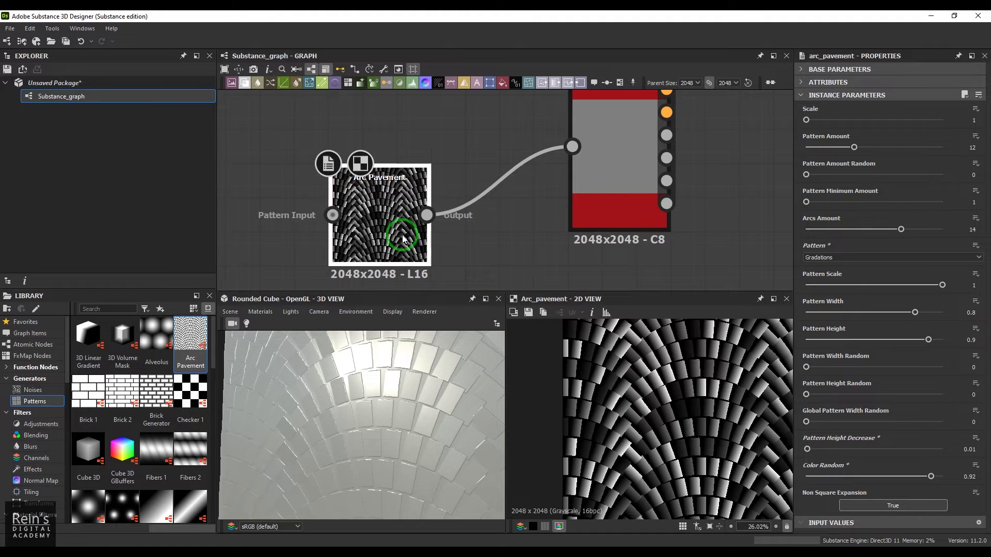
Delete the Arc Pavement node and add Brick 1, Brick 2 and Brick Generator nodes to the graph.
{"action": "key", "text": "Delete"}
{"action": "left_click_drag", "start_coordinate": [87, 405], "coordinate": [264, 282]}
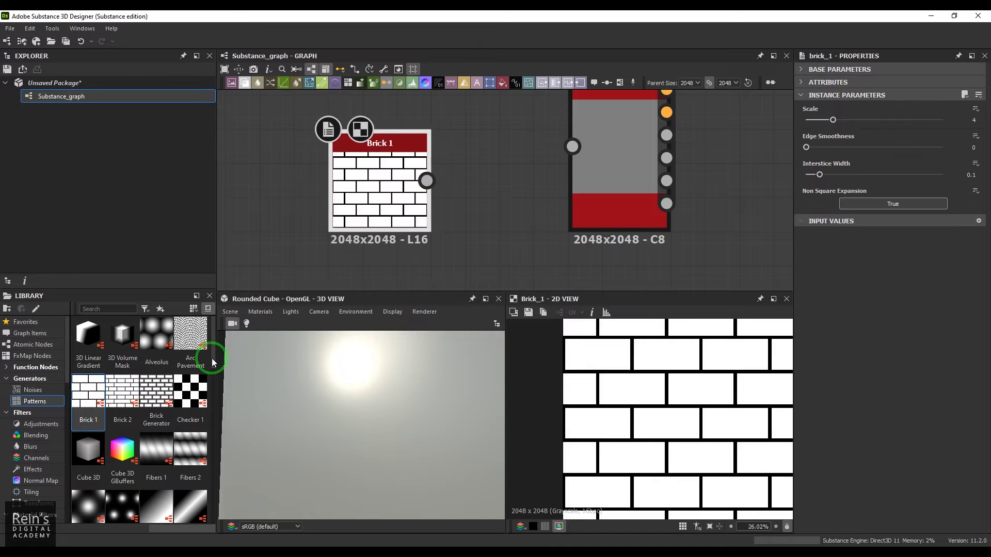
{"action": "left_click_drag", "start_coordinate": [127, 399], "coordinate": [288, 177]}
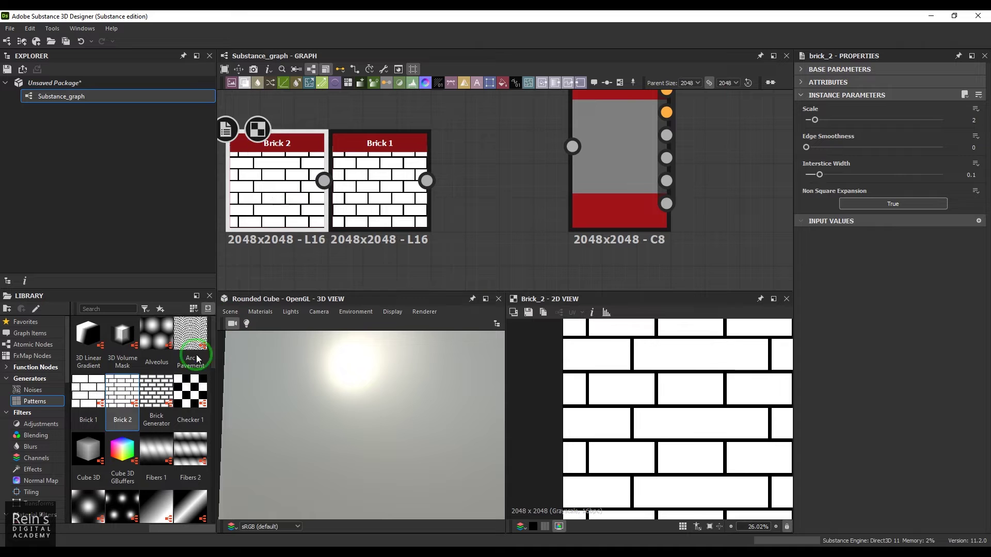
{"action": "left_click_drag", "start_coordinate": [142, 392], "coordinate": [331, 253]}
{"action": "scroll", "coordinate": [466, 223], "scroll_direction": "down", "scroll_amount": 1}
{"action": "left_click", "coordinate": [394, 173]}
{"action": "left_click_drag", "start_coordinate": [394, 173], "coordinate": [395, 128]}
{"action": "left_click", "coordinate": [442, 209]}
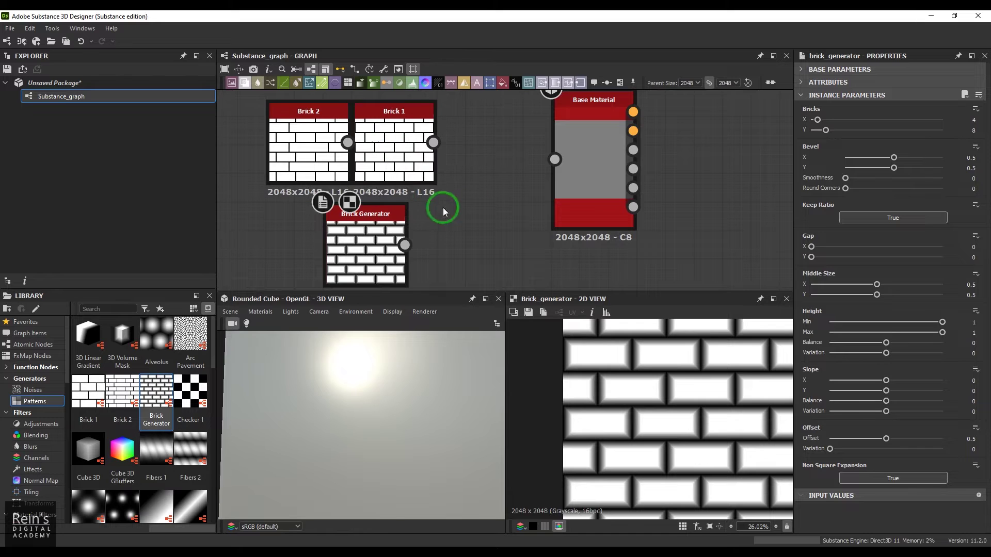
Move Brick 2 clear of Brick 1, connect it to the Base Material's input and show it in the 2D view.
{"action": "left_click", "coordinate": [310, 164]}
{"action": "left_click_drag", "start_coordinate": [311, 164], "coordinate": [280, 179]}
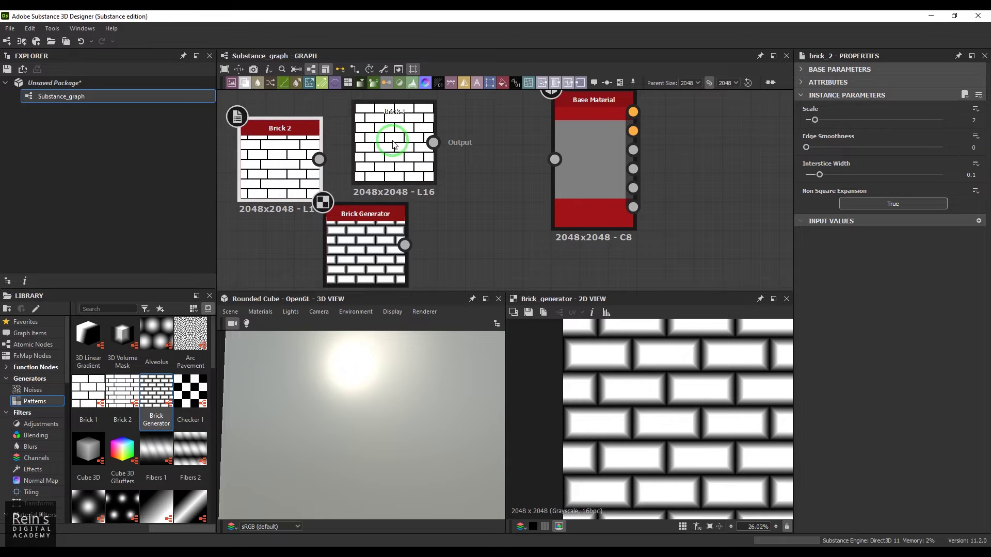
{"action": "left_click_drag", "start_coordinate": [324, 162], "coordinate": [555, 160]}
{"action": "scroll", "coordinate": [674, 425], "scroll_direction": "down", "scroll_amount": 1}
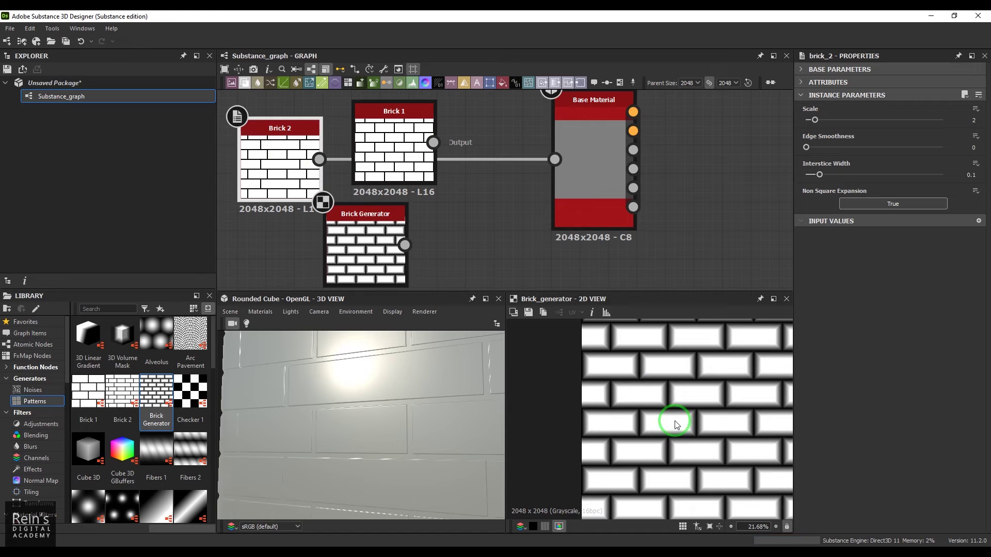
{"action": "double_click", "coordinate": [312, 193]}
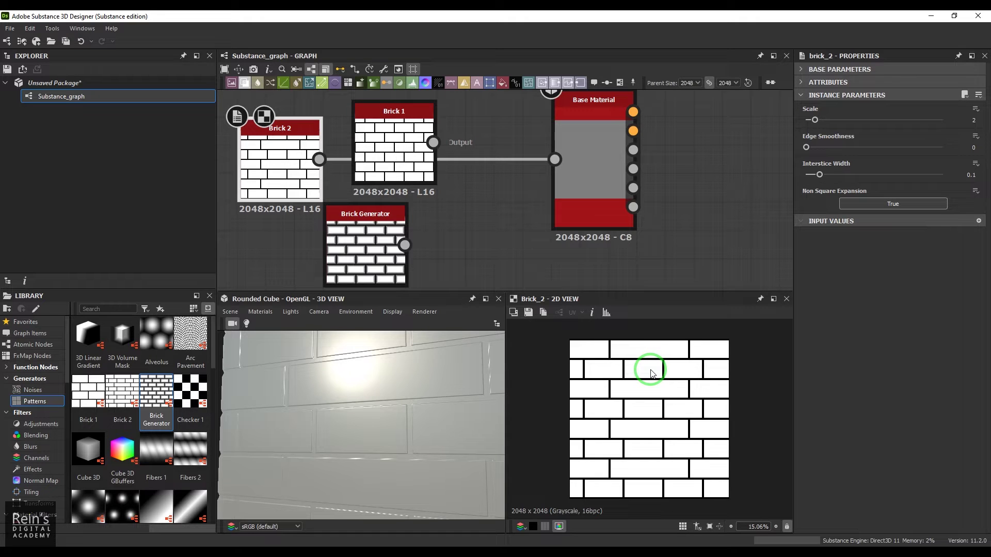
Set Brick 2's Scale to 3 and Interstice Width to 0.42, keeping Edge Smoothness at 0.
{"action": "left_click", "coordinate": [827, 120]}
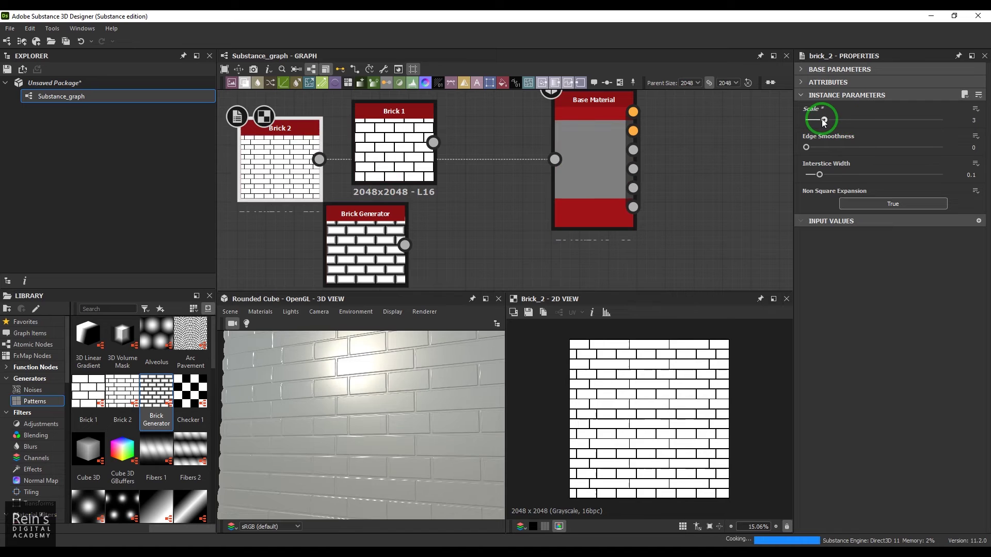
{"action": "left_click_drag", "start_coordinate": [810, 147], "coordinate": [788, 146]}
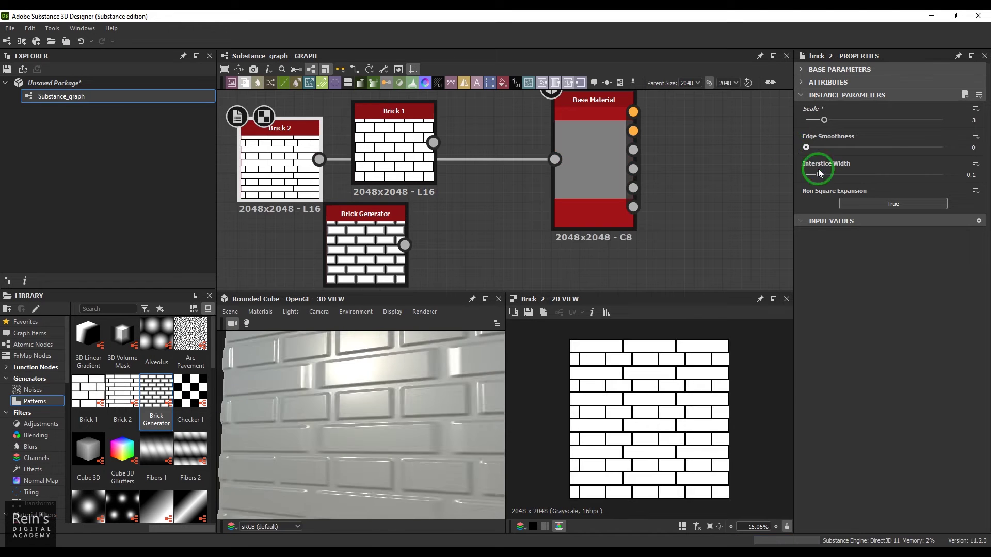
{"action": "left_click_drag", "start_coordinate": [826, 174], "coordinate": [865, 178]}
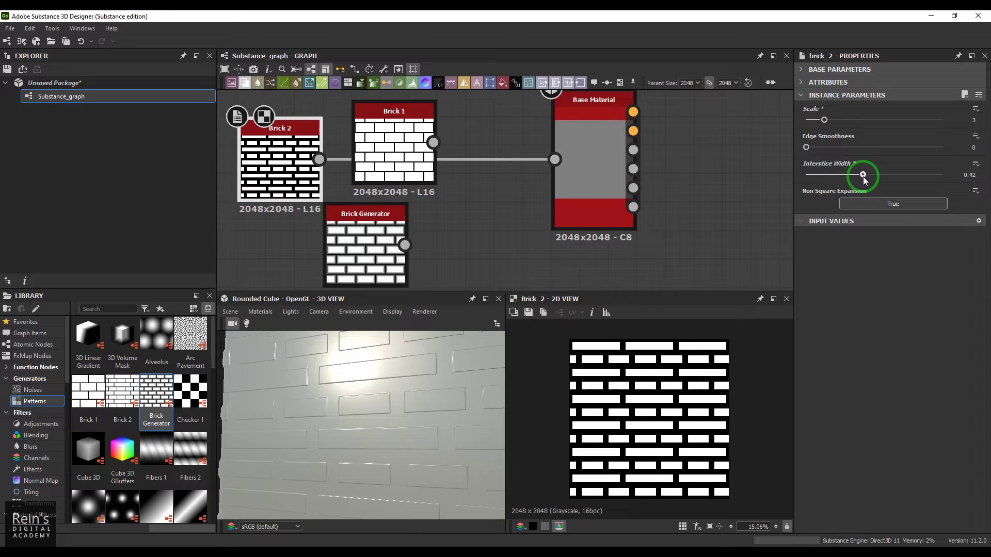
{"action": "scroll", "coordinate": [640, 397], "scroll_direction": "up", "scroll_amount": 3}
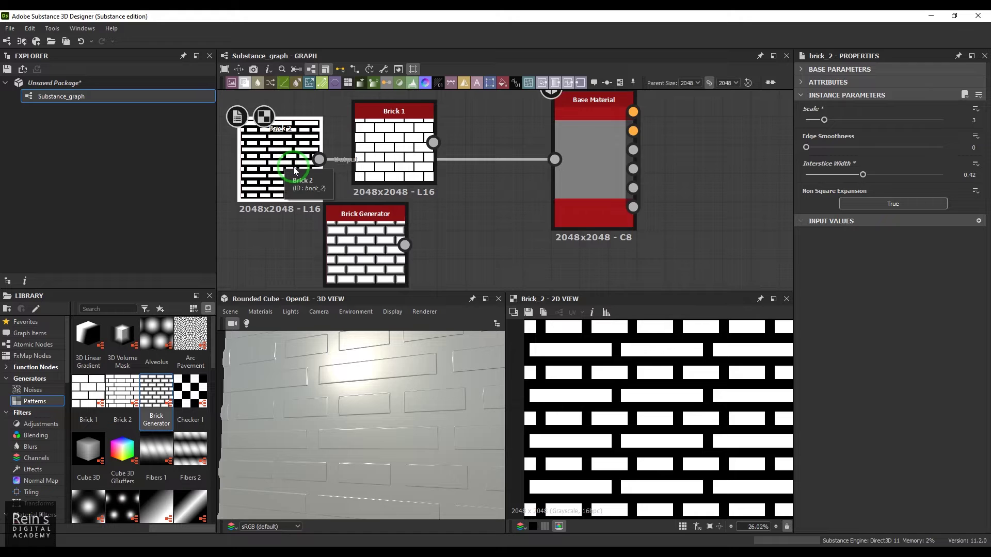
Connect Brick 1 to the Base Material's input in place of Brick 2 and set its Interstice Width to 0.38.
{"action": "left_click_drag", "start_coordinate": [433, 142], "coordinate": [555, 159]}
{"action": "left_click", "coordinate": [413, 155]}
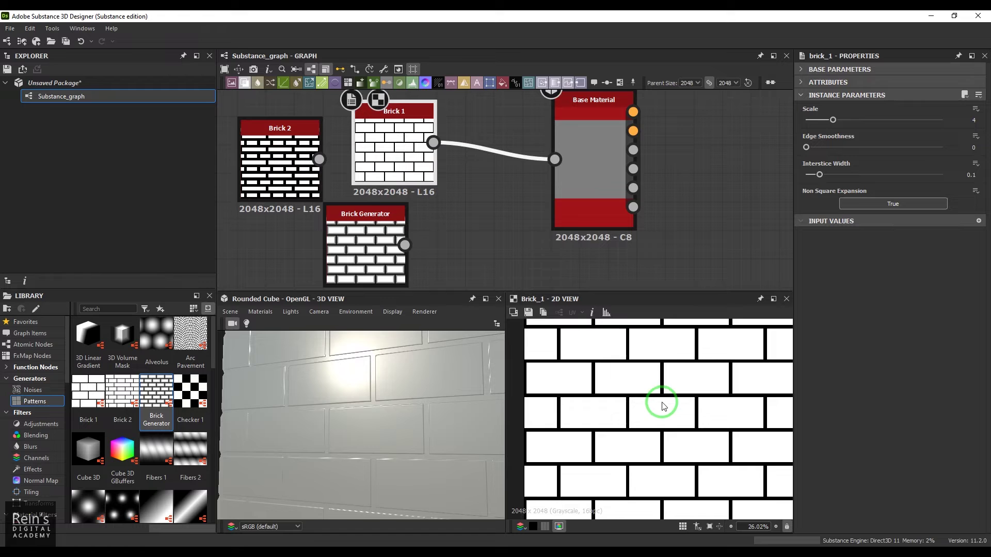
{"action": "left_click_drag", "start_coordinate": [832, 119], "coordinate": [859, 178]}
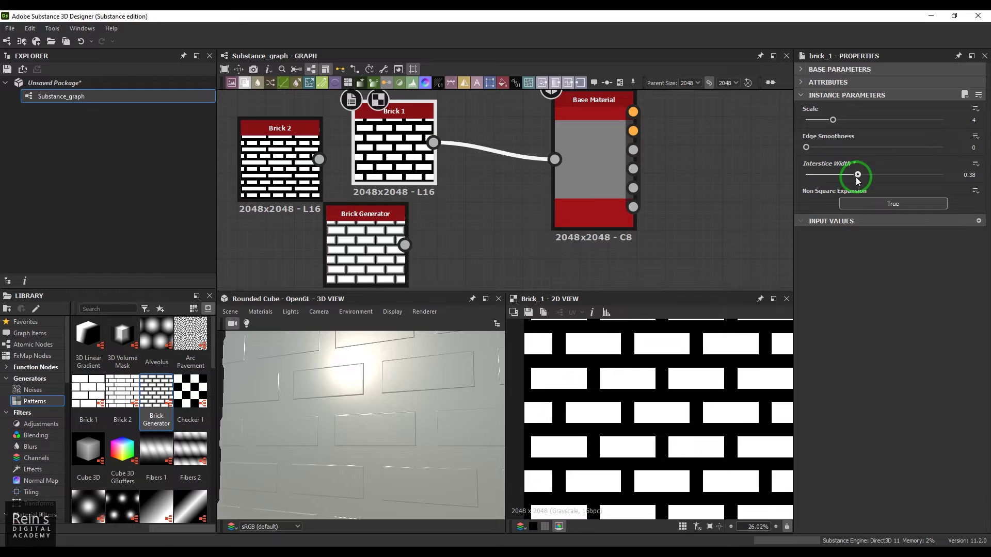
Connect the Brick Generator to the Base Material's input in place of Brick 1 and open its parameters.
{"action": "left_click_drag", "start_coordinate": [405, 245], "coordinate": [555, 159]}
{"action": "left_click", "coordinate": [369, 240]}
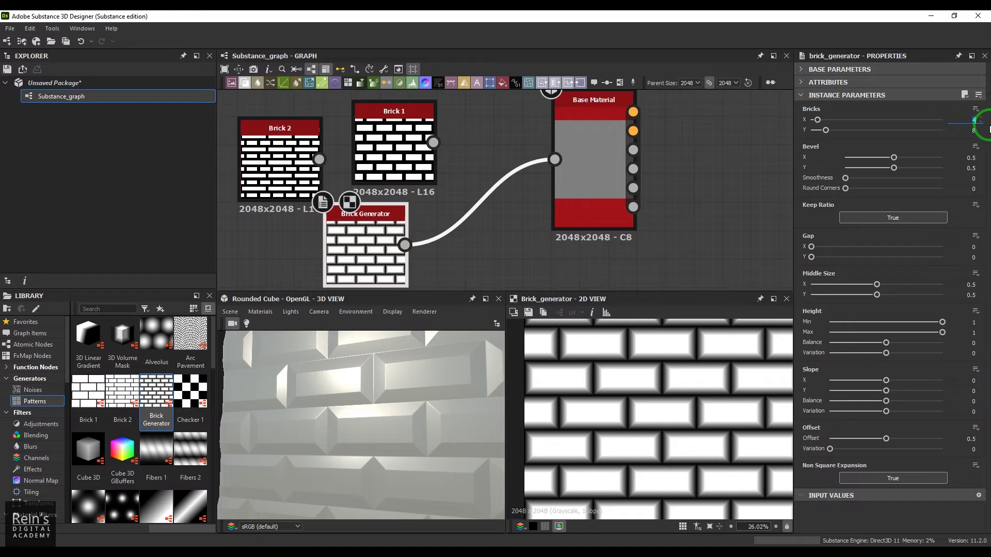
Try Bricks X values of 8 and 2 on the Brick Generator and reset the Bricks parameter to its default.
{"action": "key", "text": "Return"}
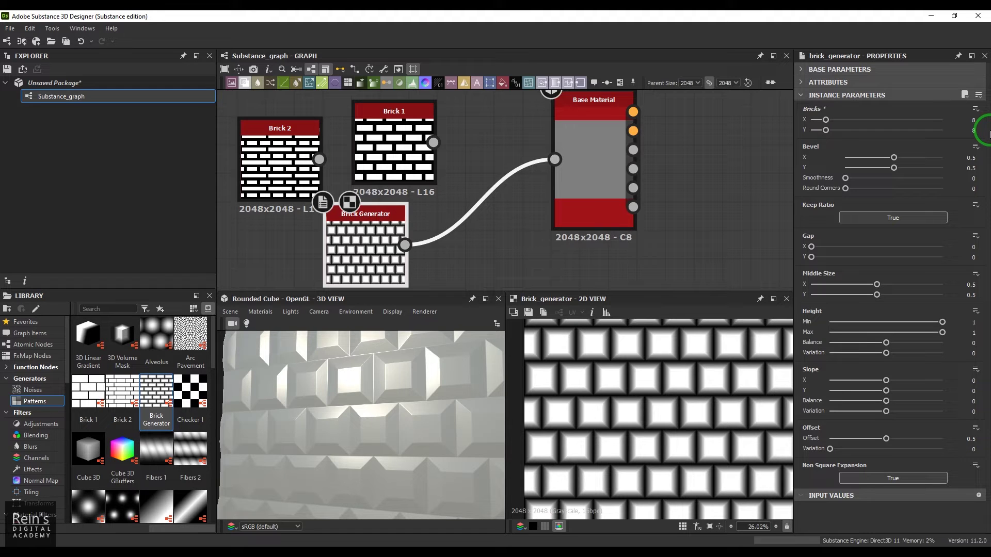
{"action": "left_click", "coordinate": [984, 121]}
{"action": "type", "text": "2"}
{"action": "key", "text": "Return"}
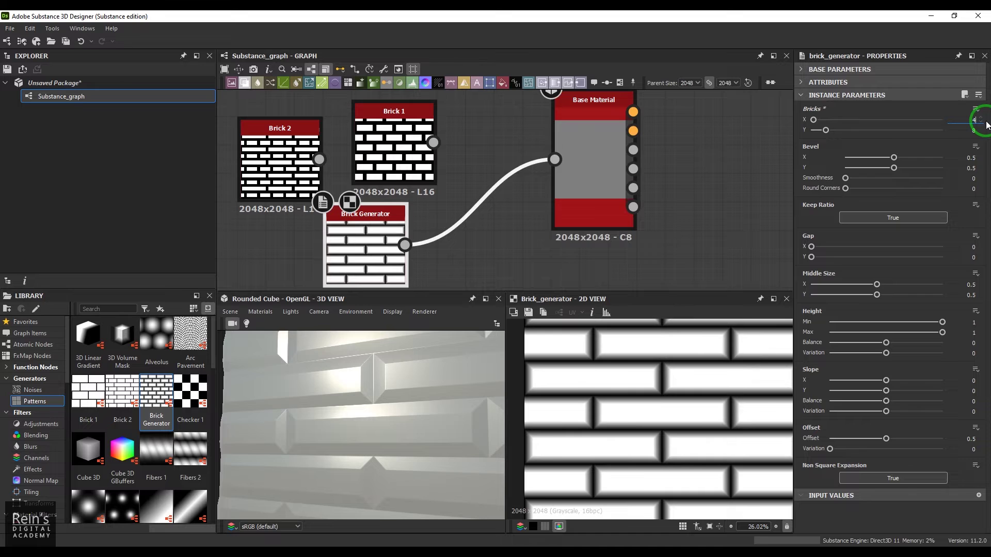
{"action": "left_click", "coordinate": [893, 276]}
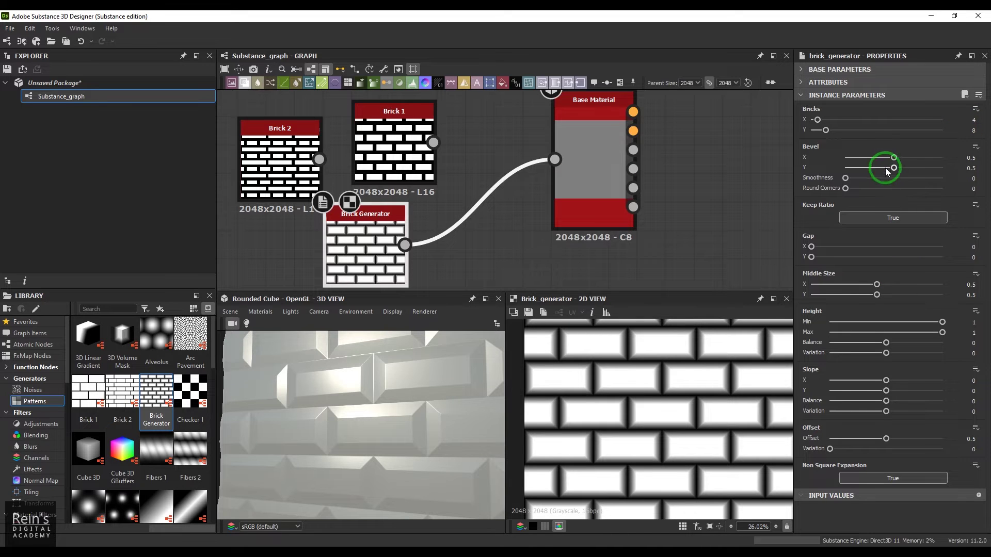
Try minimal Bevel values on the Brick Generator: 0 on both axes, followed by X 0.05 and Y 0.06.
{"action": "left_click_drag", "start_coordinate": [893, 157], "coordinate": [834, 172]}
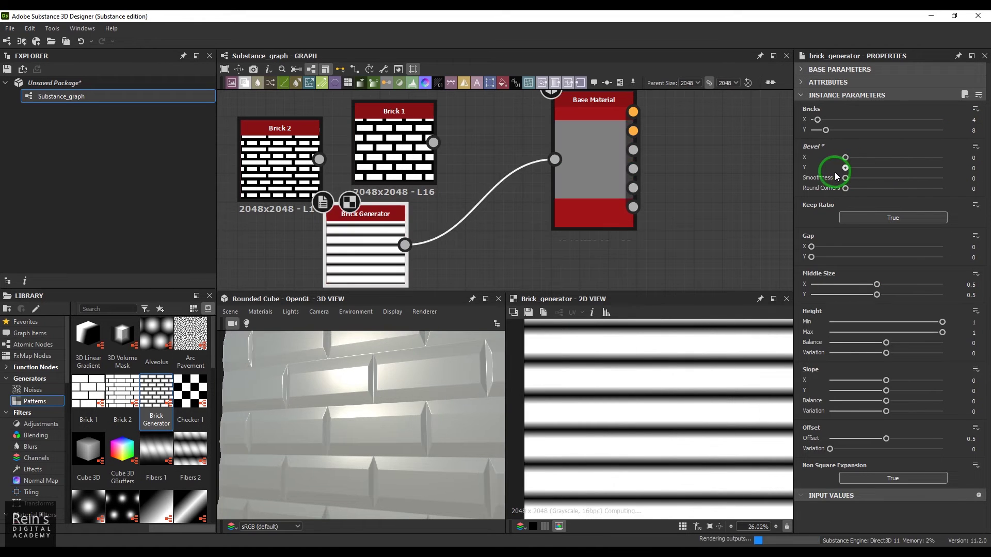
{"action": "left_click_drag", "start_coordinate": [846, 168], "coordinate": [850, 158]}
{"action": "left_click", "coordinate": [641, 380]}
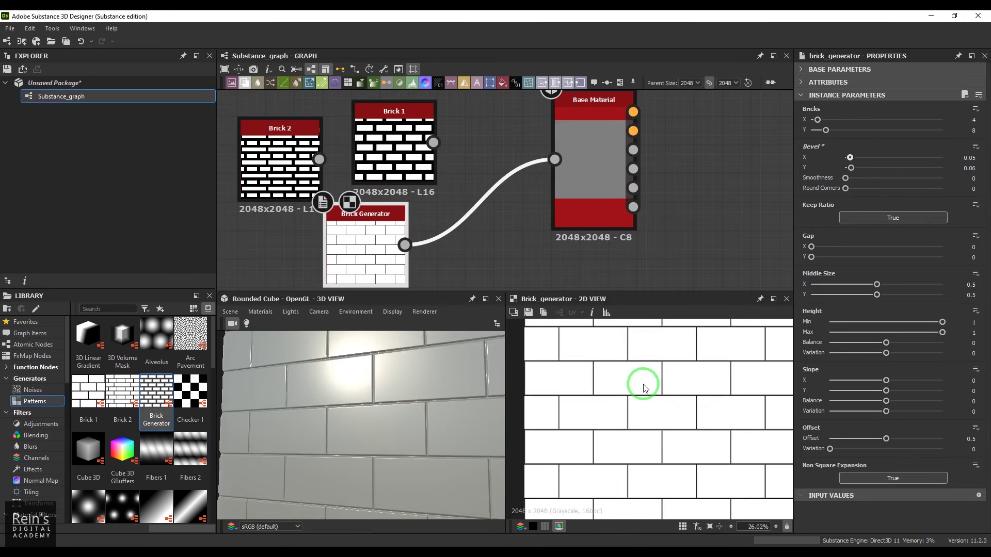
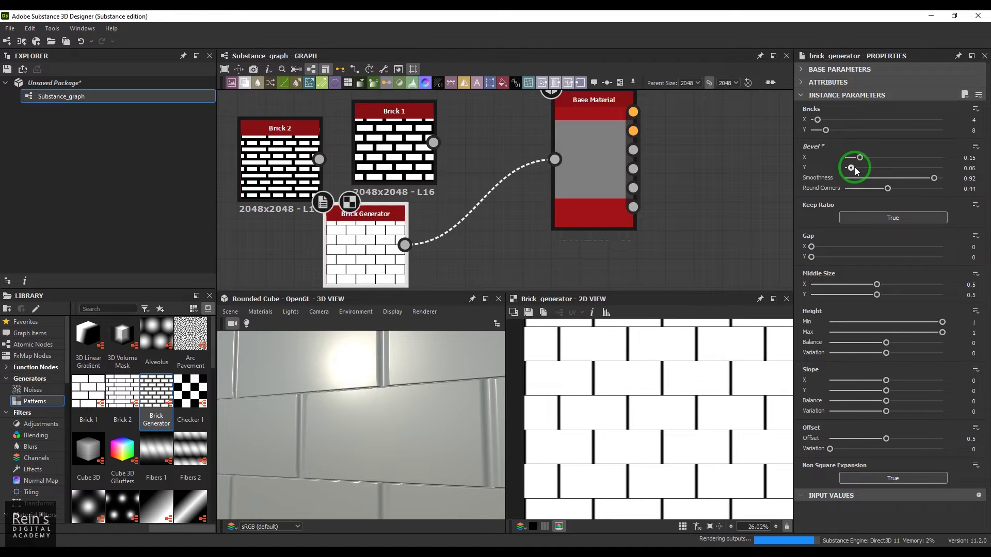
Set the Brick Generator's Bevel Y to 0.1, and raise its Bevel Smoothness and Round Corners to 1.
{"action": "scroll", "coordinate": [649, 389], "scroll_direction": "up", "scroll_amount": 3}
{"action": "scroll", "coordinate": [649, 389], "scroll_direction": "up", "scroll_amount": 4}
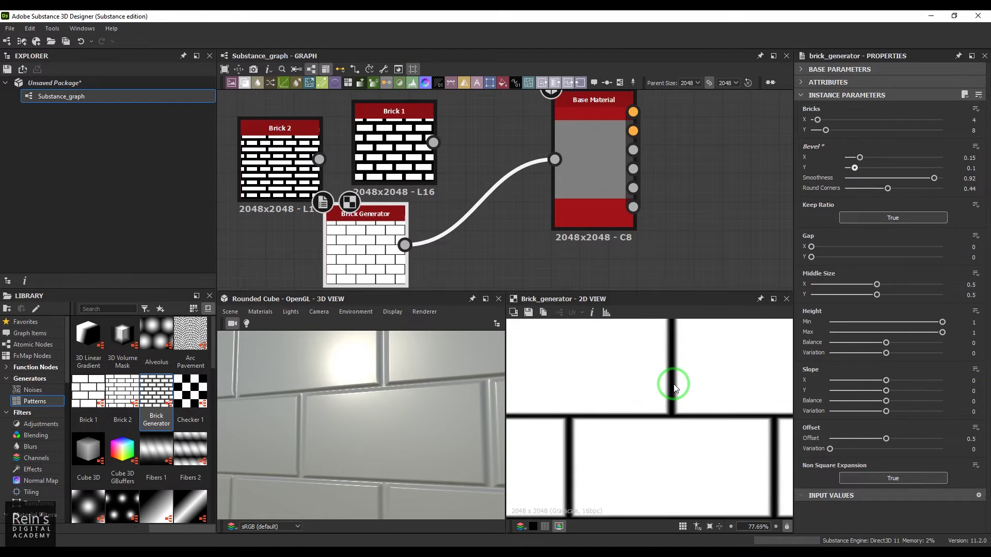
{"action": "left_click_drag", "start_coordinate": [872, 178], "coordinate": [858, 192]}
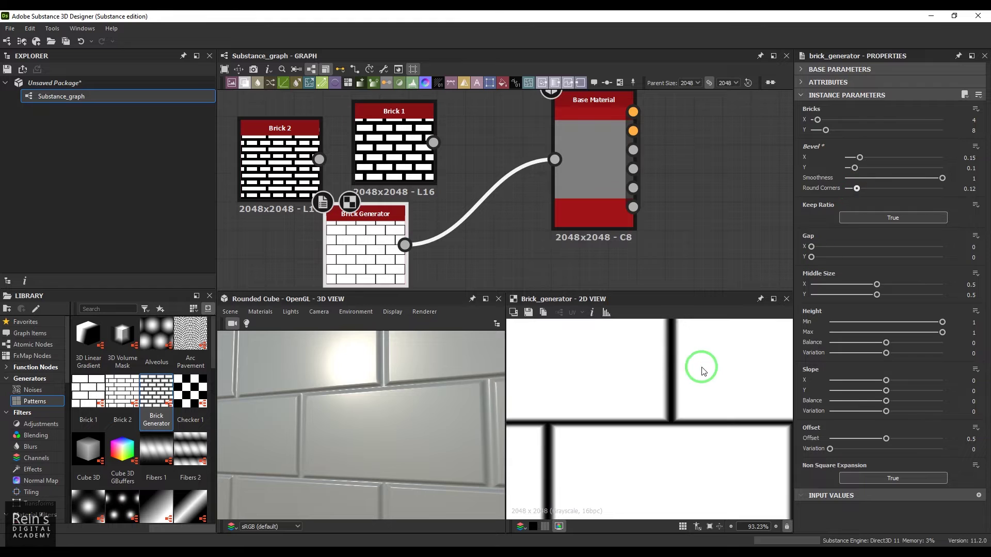
{"action": "middle_click_drag", "start_coordinate": [702, 369], "coordinate": [680, 436]}
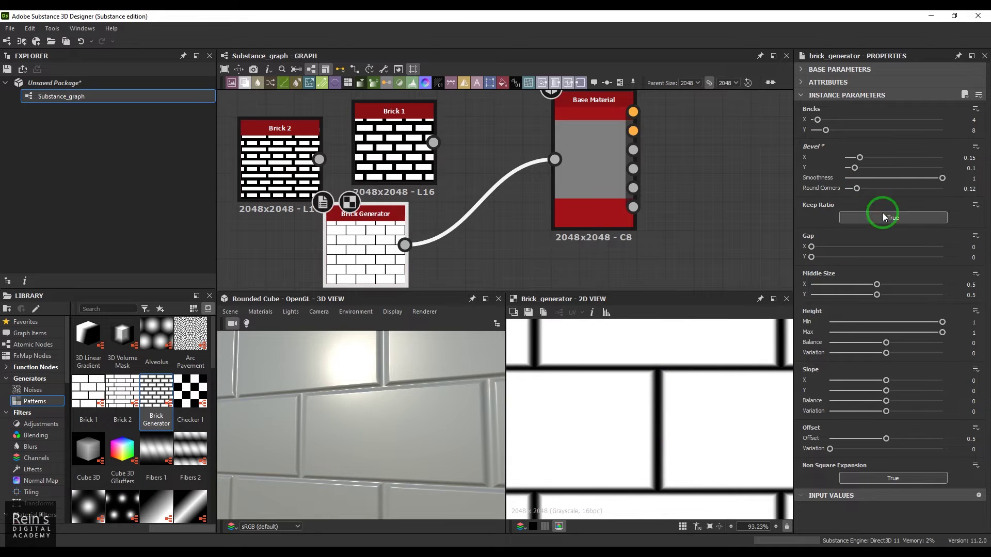
{"action": "left_click_drag", "start_coordinate": [857, 188], "coordinate": [943, 188]}
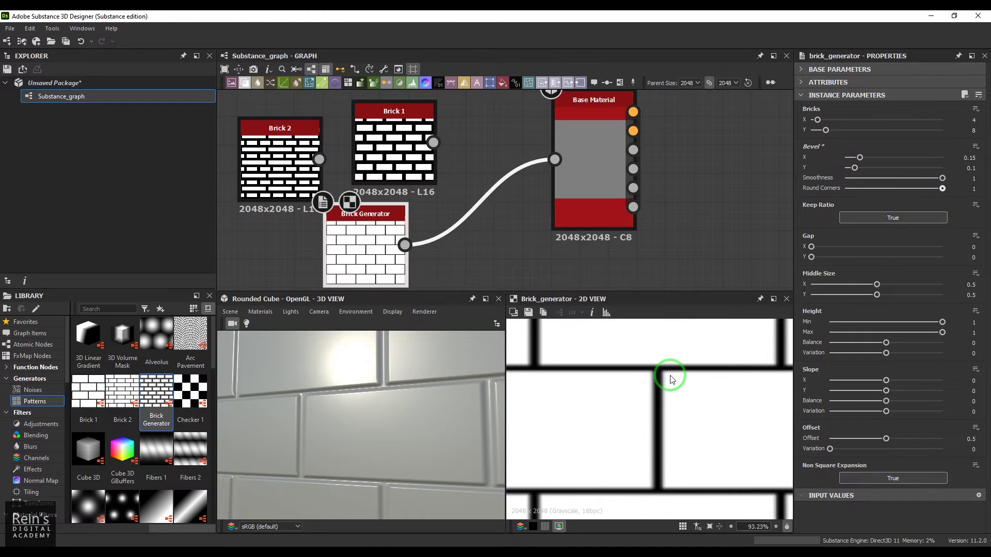
{"action": "scroll", "coordinate": [671, 401], "scroll_direction": "up", "scroll_amount": 4}
{"action": "left_click_drag", "start_coordinate": [889, 193], "coordinate": [956, 530]}
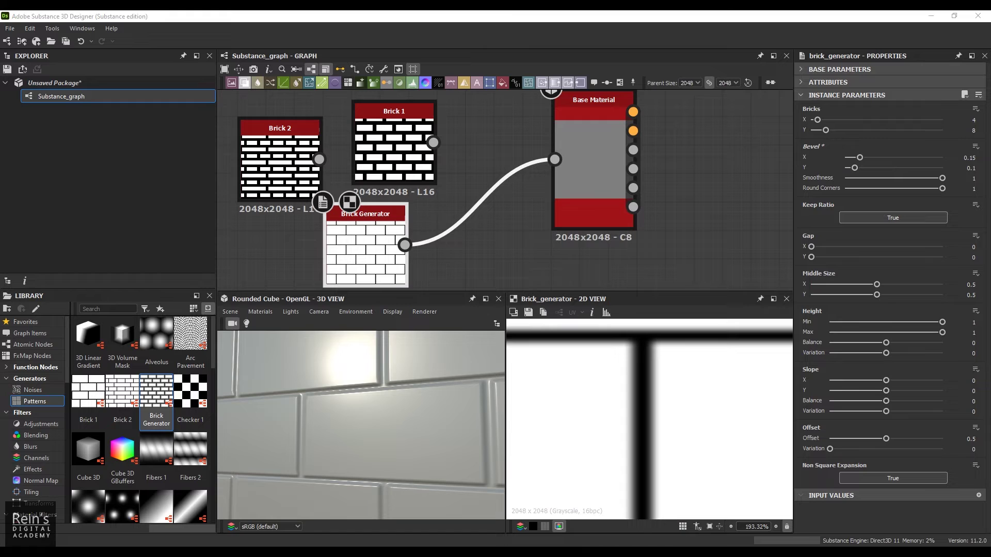
Reset the Brick Generator's Bevel parameters to their defaults.
{"action": "left_click_drag", "start_coordinate": [629, 454], "coordinate": [838, 420]}
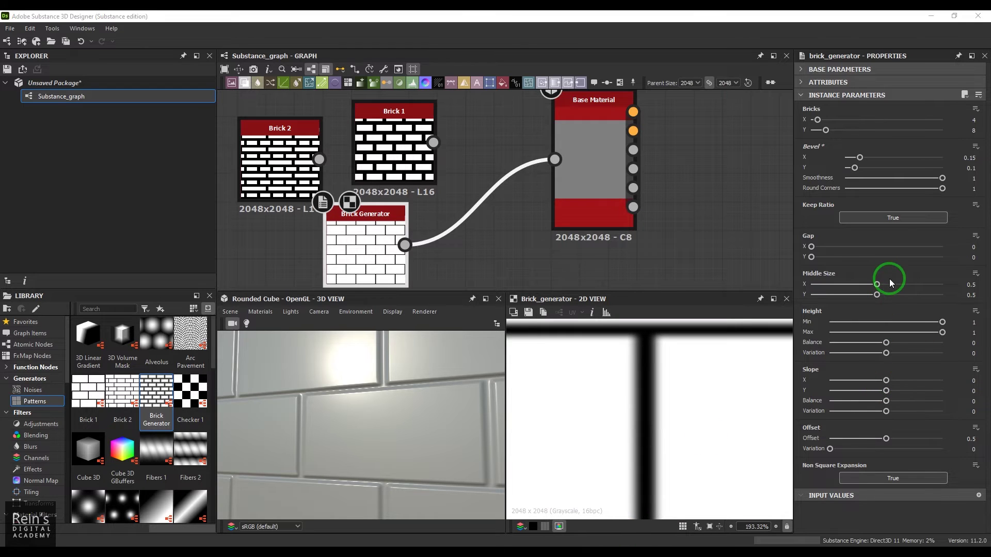
{"action": "left_click", "coordinate": [975, 147]}
{"action": "left_click", "coordinate": [950, 201]}
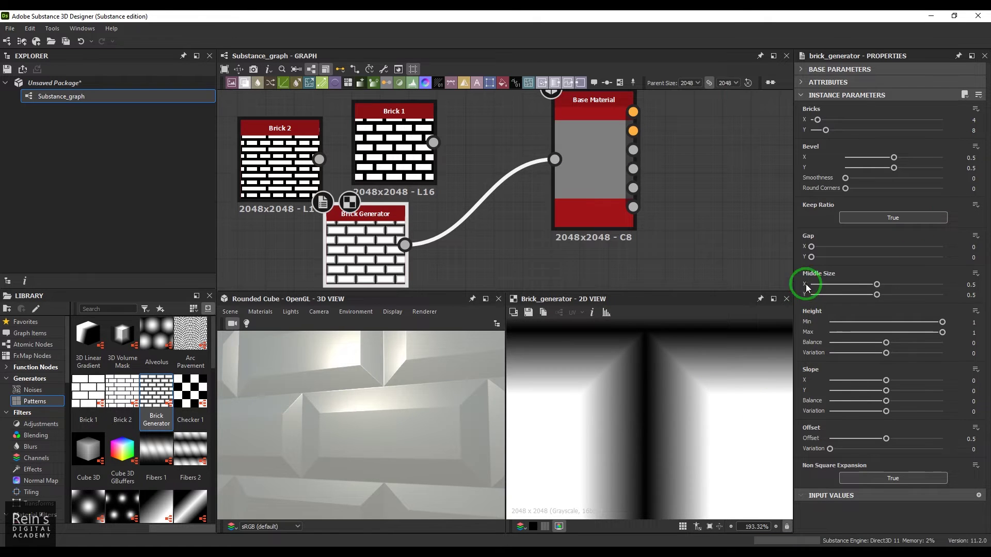
Try a Brick Generator Gap of X 0.23 and Y 0.24, and reset the Gap to its default.
{"action": "scroll", "coordinate": [638, 410], "scroll_direction": "down", "scroll_amount": 3}
{"action": "scroll", "coordinate": [638, 410], "scroll_direction": "down", "scroll_amount": 3}
{"action": "left_click_drag", "start_coordinate": [819, 260], "coordinate": [844, 261]}
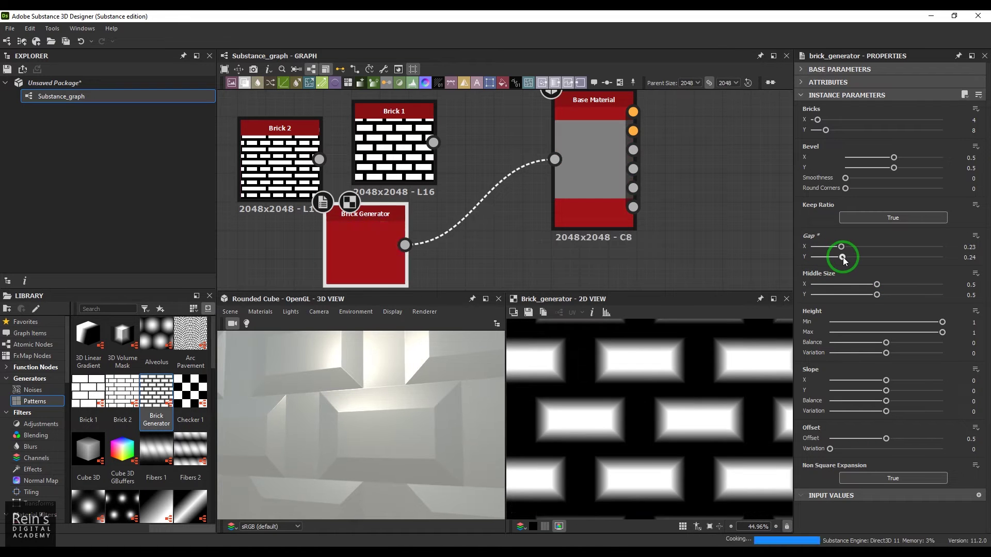
{"action": "left_click", "coordinate": [976, 235]}
{"action": "left_click", "coordinate": [936, 295]}
{"action": "left_click", "coordinate": [976, 236]}
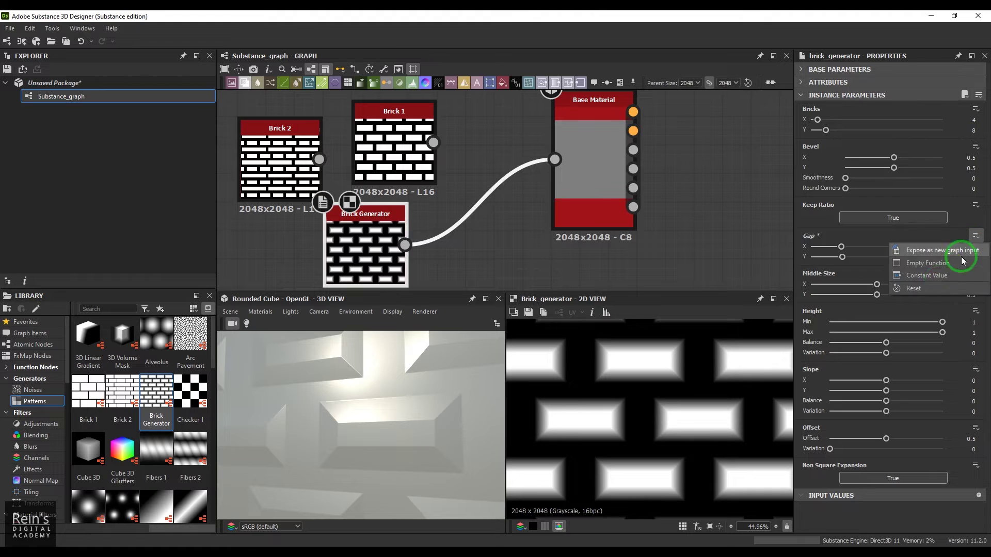
{"action": "left_click", "coordinate": [938, 292]}
Try a Middle Size X of 0.72 on the Brick Generator and reset the Middle Size to its default.
{"action": "left_click_drag", "start_coordinate": [877, 285], "coordinate": [906, 285]}
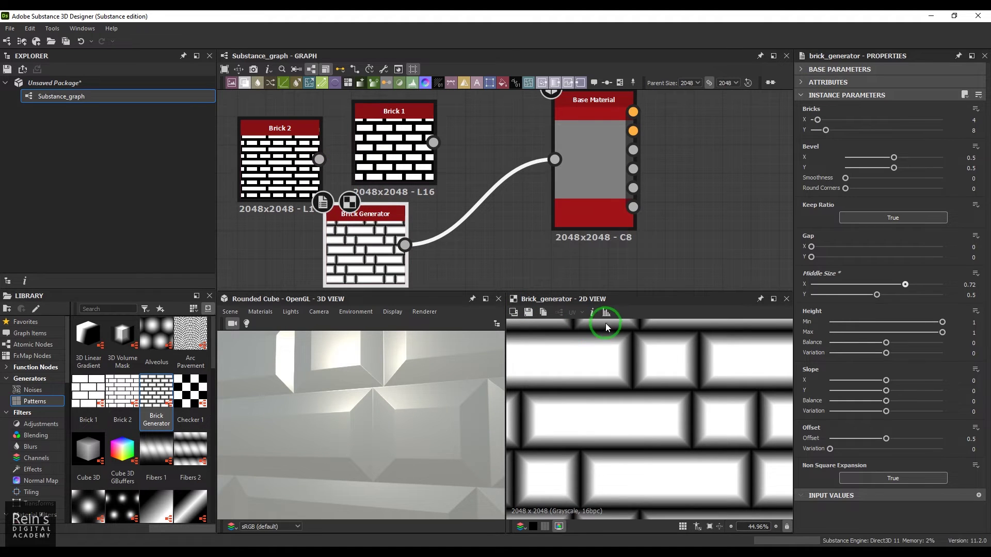
{"action": "left_click", "coordinate": [975, 274]}
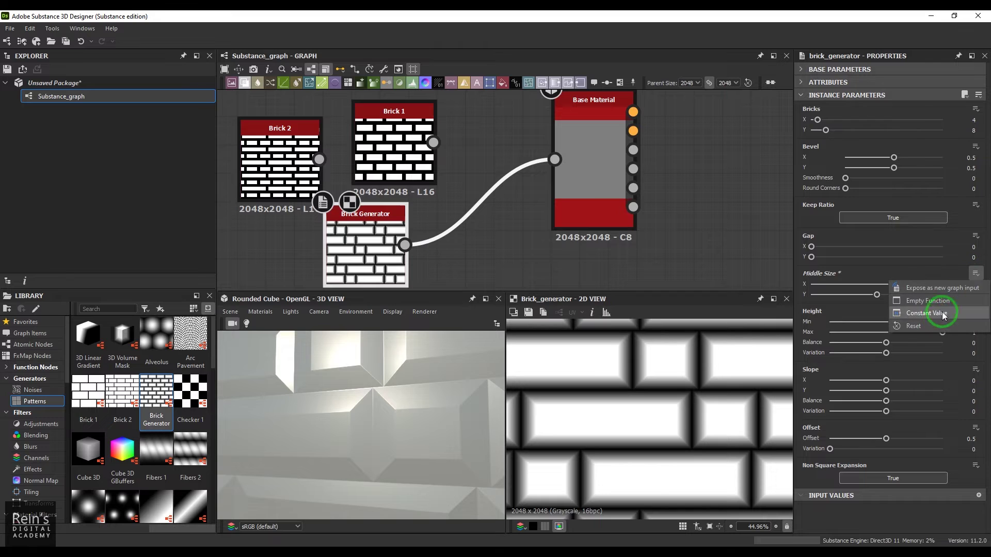
{"action": "left_click", "coordinate": [939, 329]}
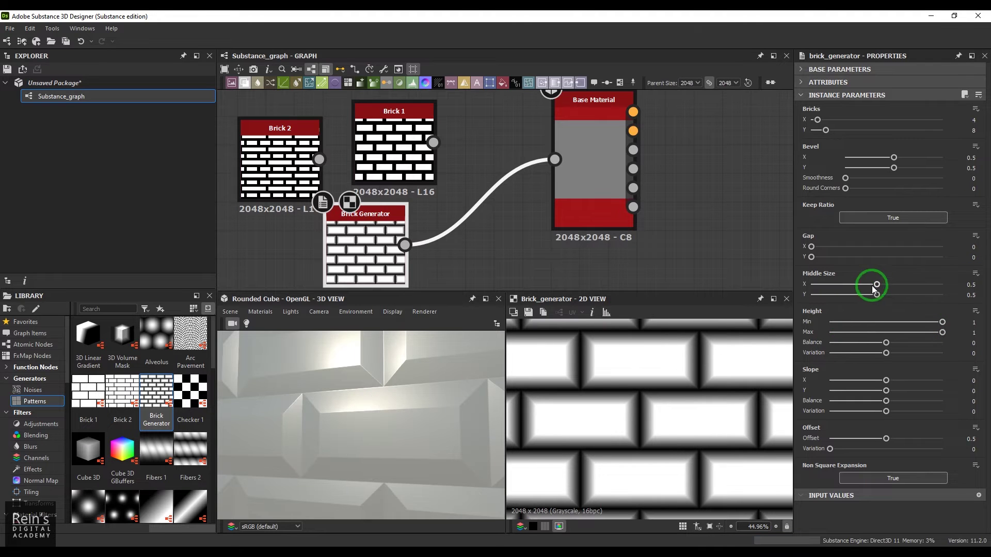
Set the Brick Generator's Middle Size Y to 0.73 after trying 0.84, and set its Height Variation to 0.95.
{"action": "left_click_drag", "start_coordinate": [878, 296], "coordinate": [921, 295]}
{"action": "key", "text": "f"}
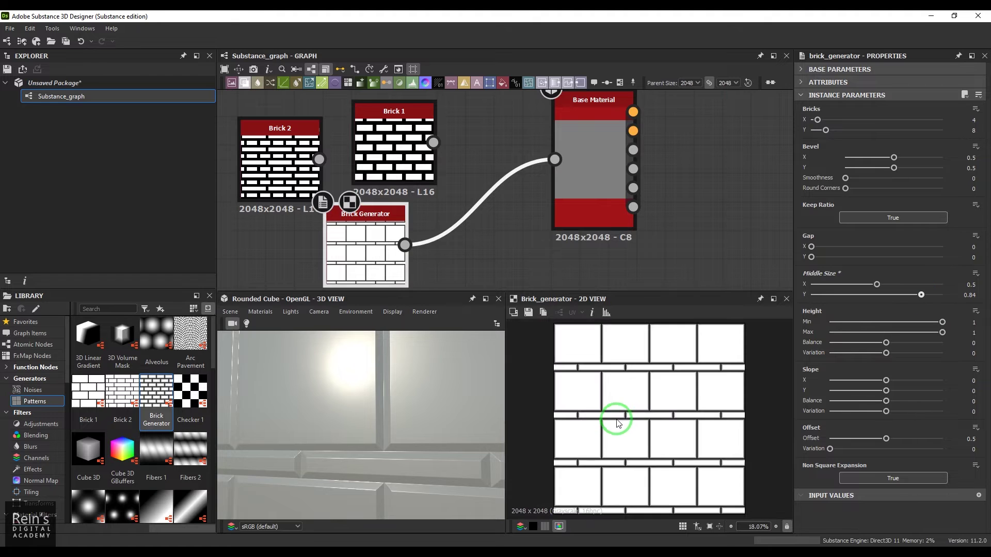
{"action": "left_click", "coordinate": [907, 295]}
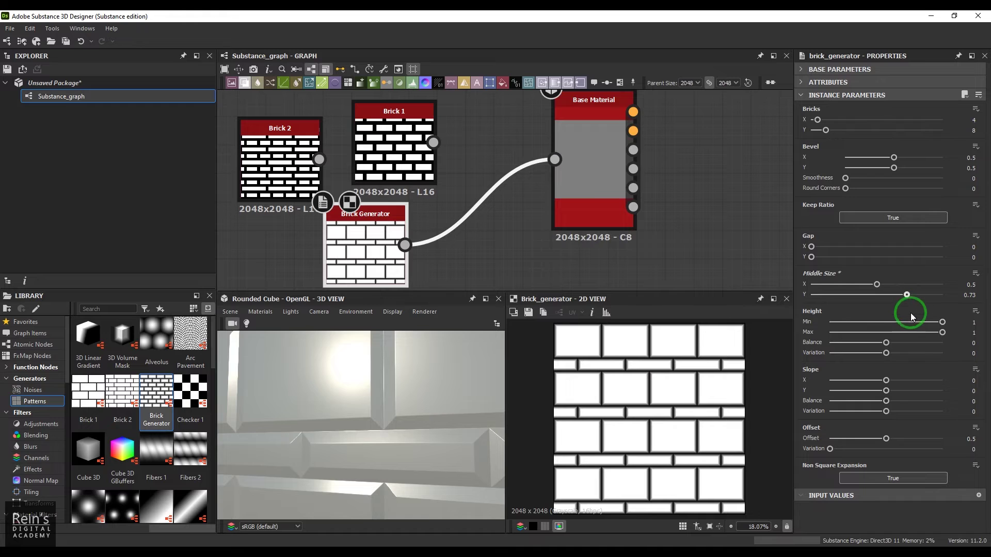
{"action": "left_click_drag", "start_coordinate": [888, 353], "coordinate": [941, 353]}
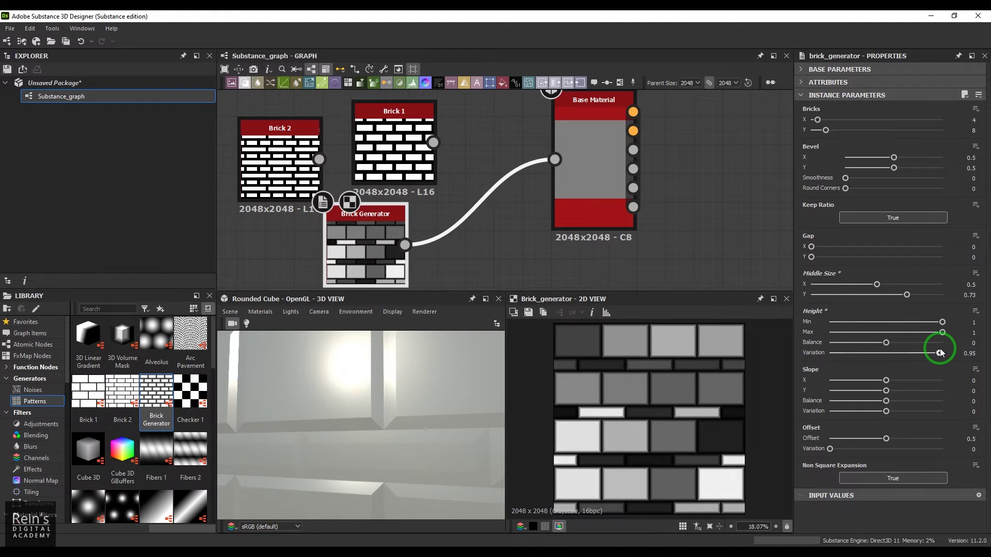
Set the Brick Generator's Slope Variation to 1, Slope Y to 1 and Slope Balance to -0.42, after trying a Balance of 0.52.
{"action": "left_click_drag", "start_coordinate": [886, 411], "coordinate": [951, 408]}
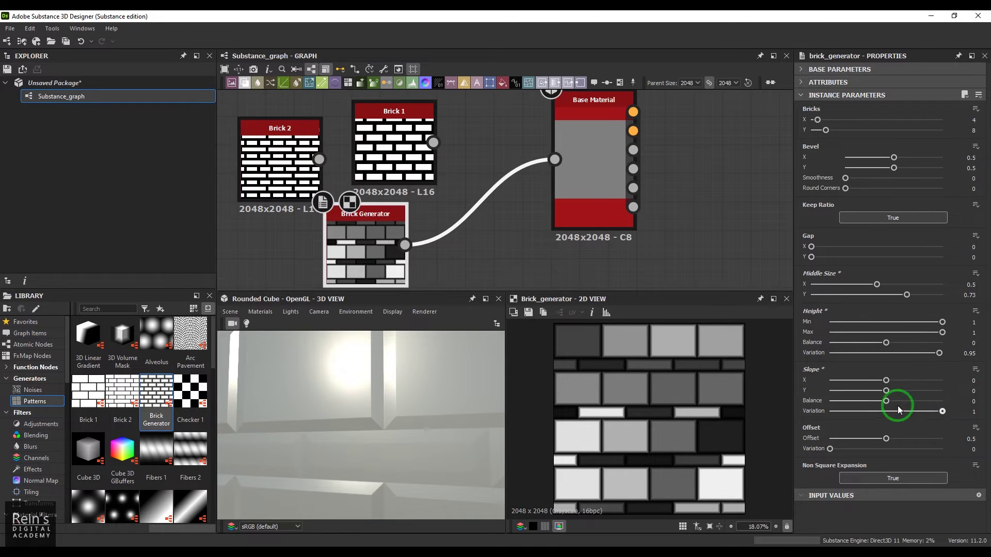
{"action": "mouse_move", "coordinate": [892, 401]}
{"action": "left_mouse_down"}
{"action": "mouse_move", "coordinate": [916, 402]}
{"action": "mouse_move", "coordinate": [901, 408]}
{"action": "left_mouse_up"}
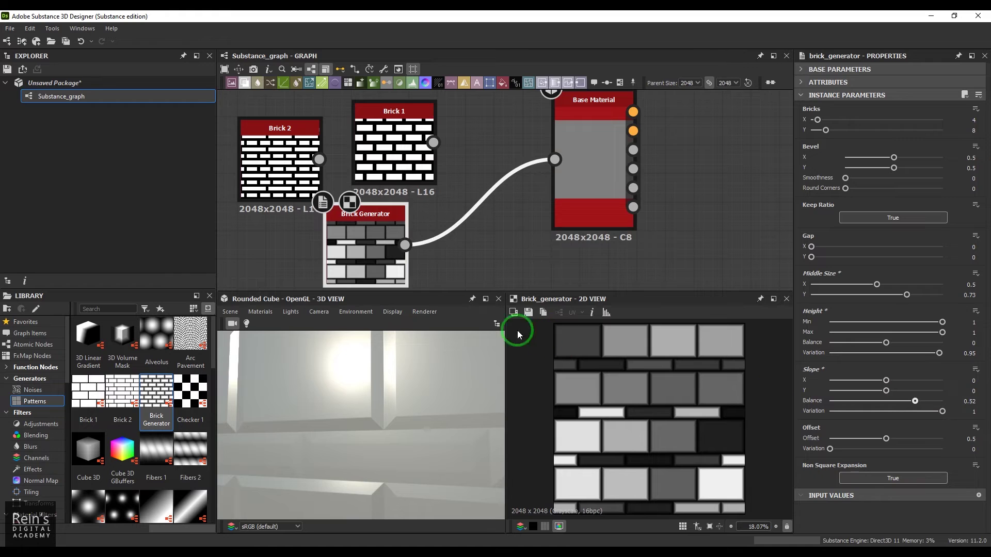
{"action": "scroll", "coordinate": [400, 427], "scroll_direction": "down", "scroll_amount": 5}
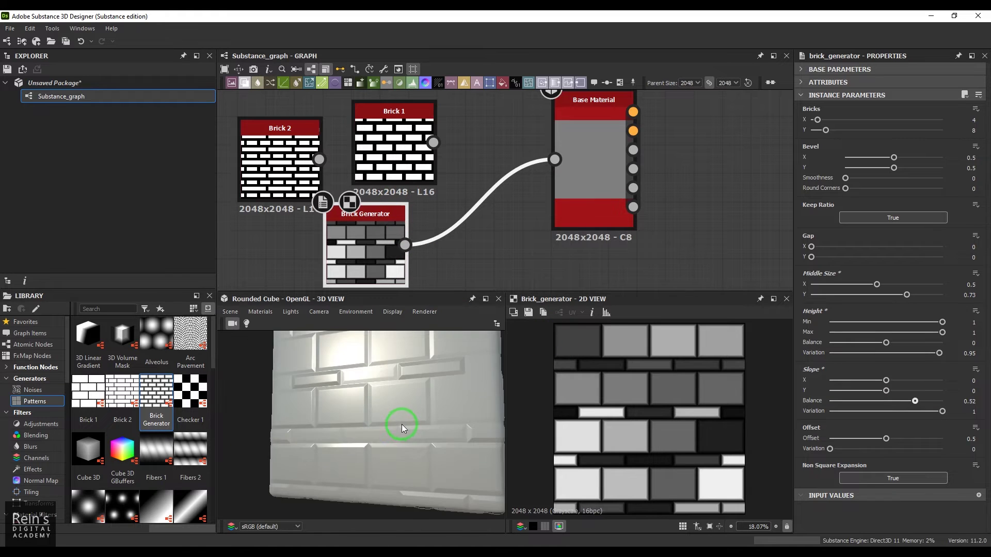
{"action": "left_click_drag", "start_coordinate": [886, 391], "coordinate": [942, 391]}
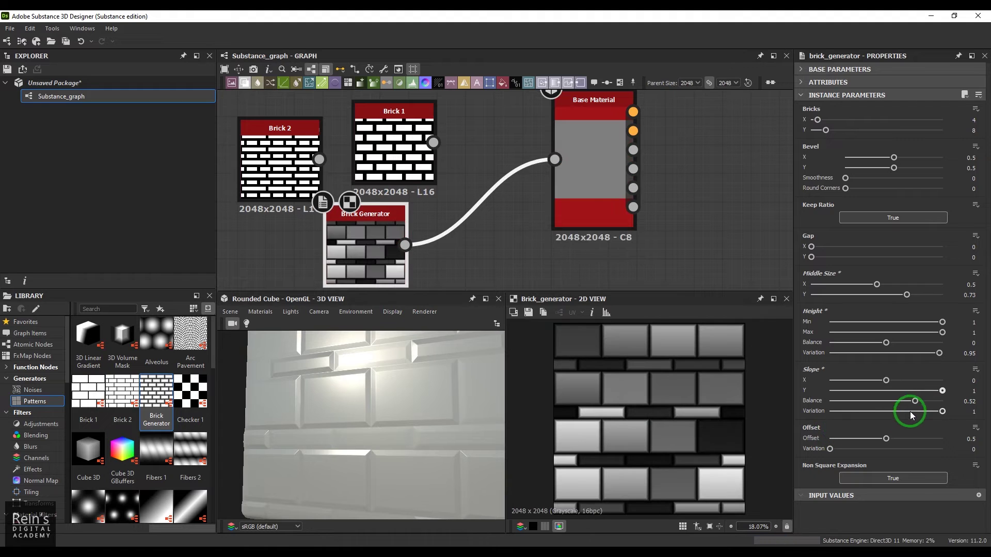
{"action": "left_click_drag", "start_coordinate": [917, 403], "coordinate": [863, 402]}
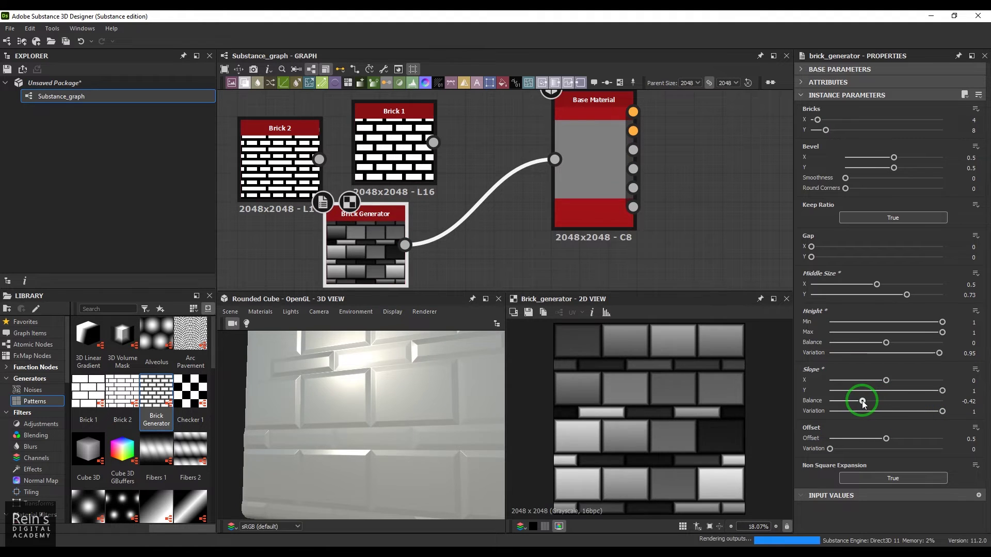
{"action": "left_click", "coordinate": [379, 416]}
{"action": "left_click_drag", "start_coordinate": [333, 423], "coordinate": [339, 422]}
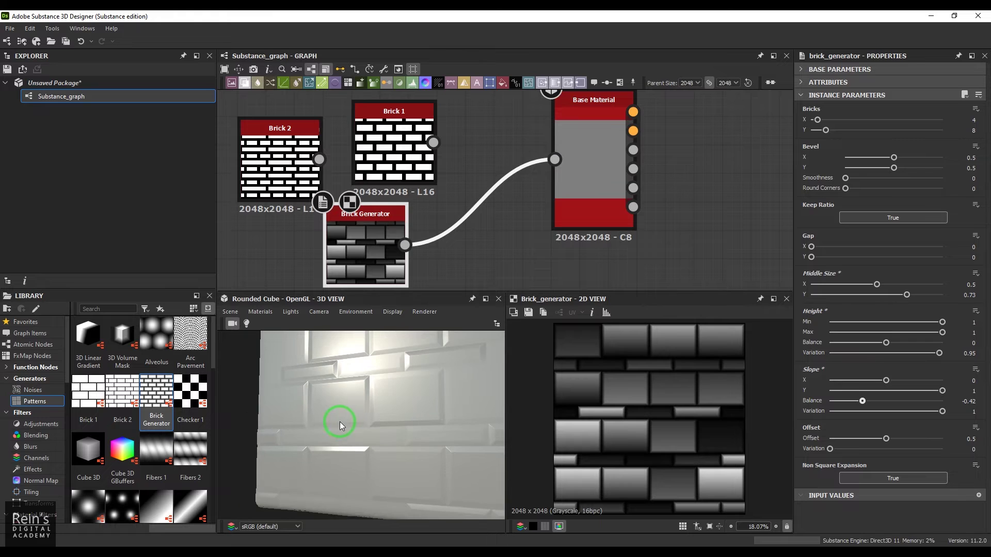
Set the Brick Generator's Bevel X and Y to 0.13 and inspect the surface in the 3D preview.
{"action": "left_click_drag", "start_coordinate": [863, 158], "coordinate": [857, 165]}
{"action": "left_click_drag", "start_coordinate": [382, 376], "coordinate": [344, 382]}
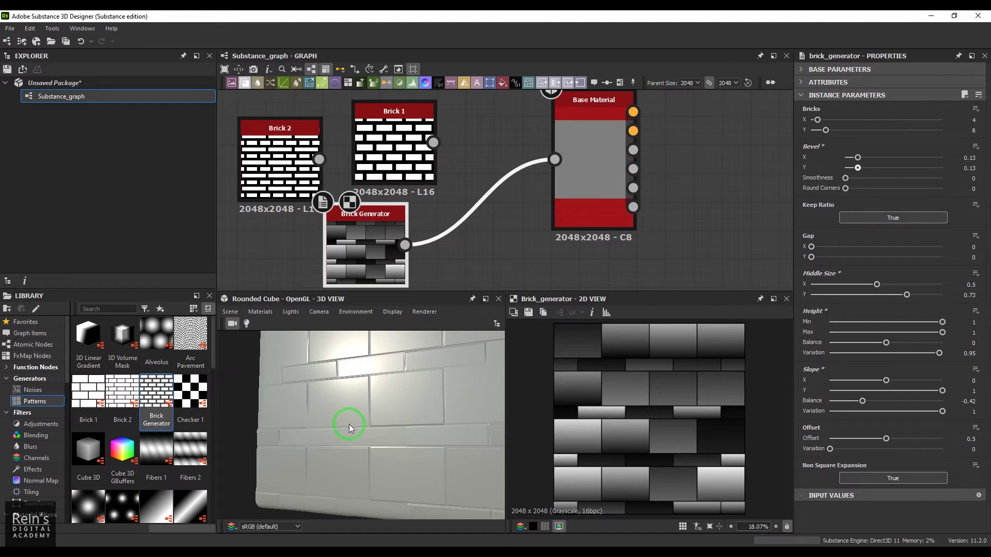
{"action": "left_click_drag", "start_coordinate": [348, 426], "coordinate": [340, 355]}
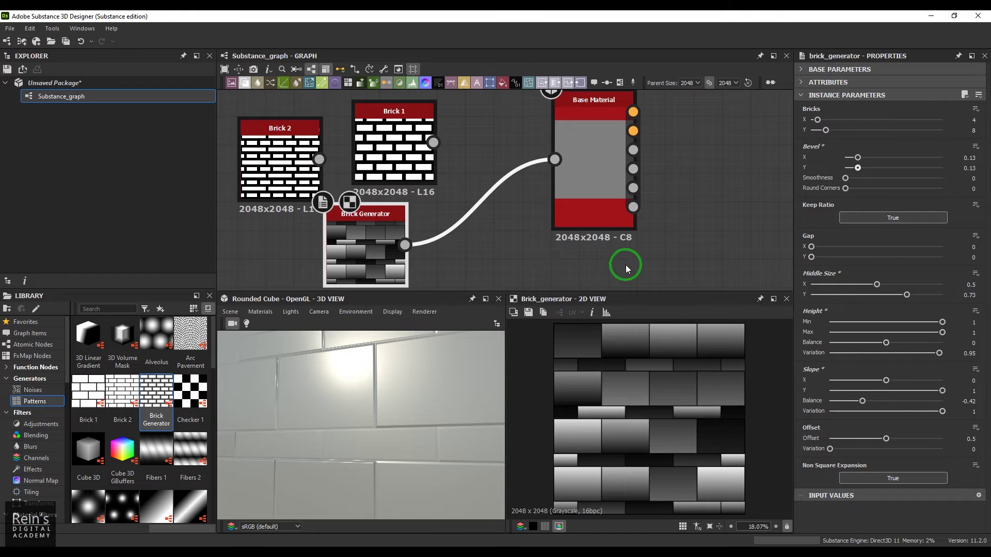
Delete the three brick nodes and feed a Checker 1 pattern into the Base Material's input instead.
{"action": "scroll", "coordinate": [468, 195], "scroll_direction": "down", "scroll_amount": 2}
{"action": "left_click_drag", "start_coordinate": [283, 122], "coordinate": [456, 253]}
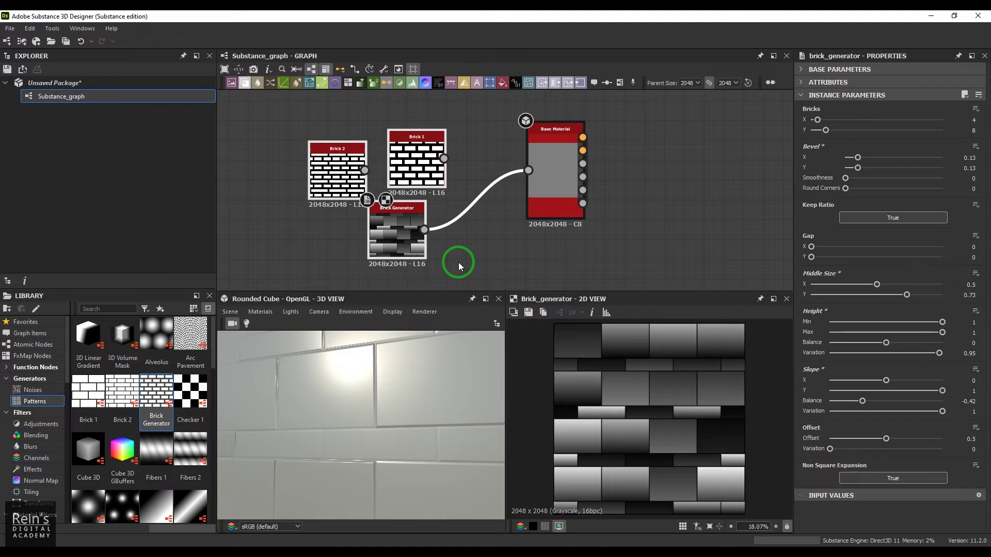
{"action": "key", "text": "Delete"}
{"action": "left_click_drag", "start_coordinate": [191, 391], "coordinate": [528, 170]}
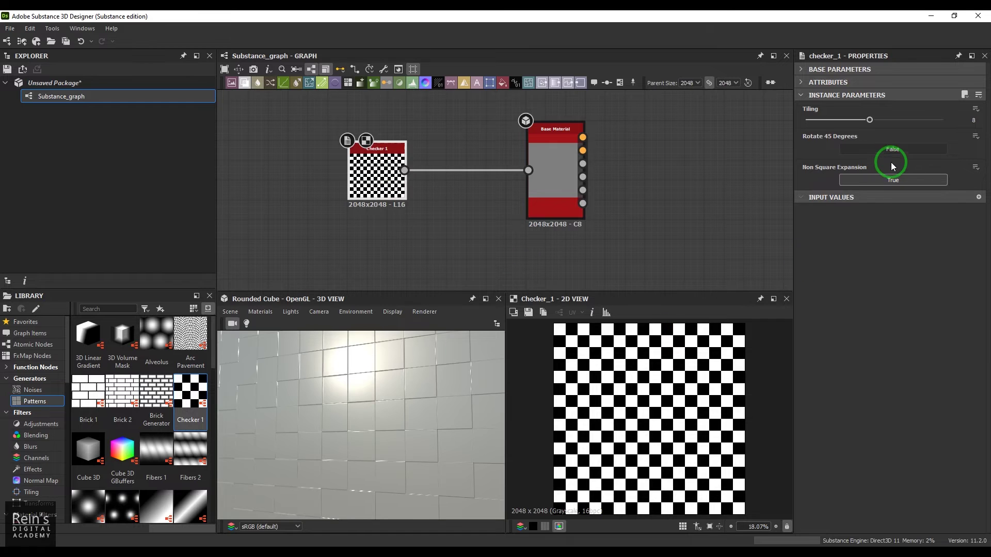
Enable Rotate 45 Degrees on Checker 1 and set its Tiling to 3, followed by 9.
{"action": "left_click", "coordinate": [886, 147]}
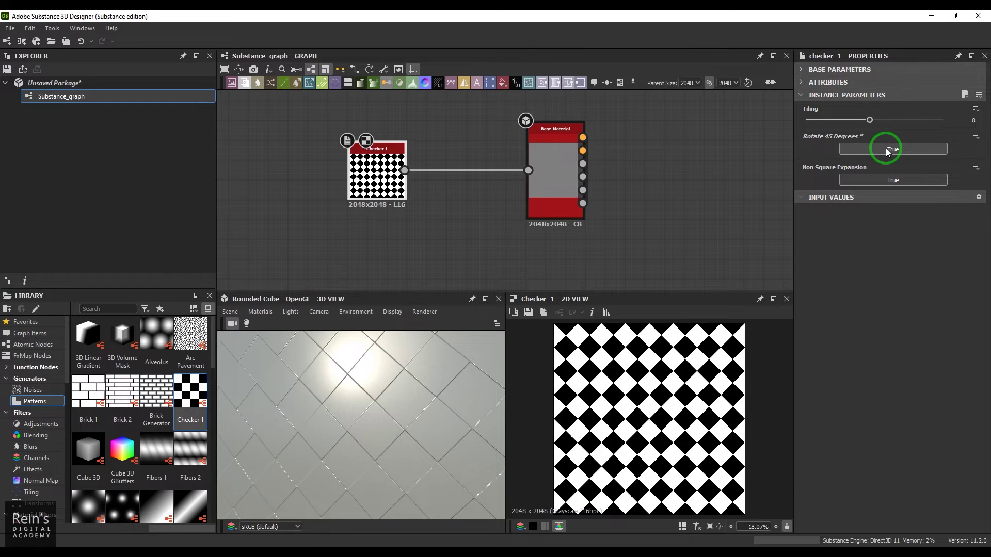
{"action": "left_click", "coordinate": [824, 122]}
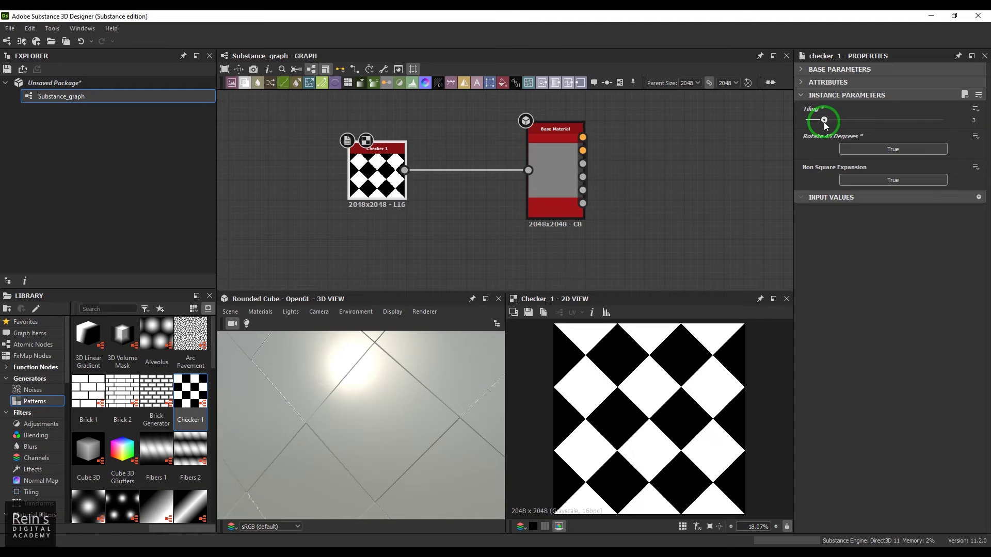
{"action": "left_click", "coordinate": [880, 122]}
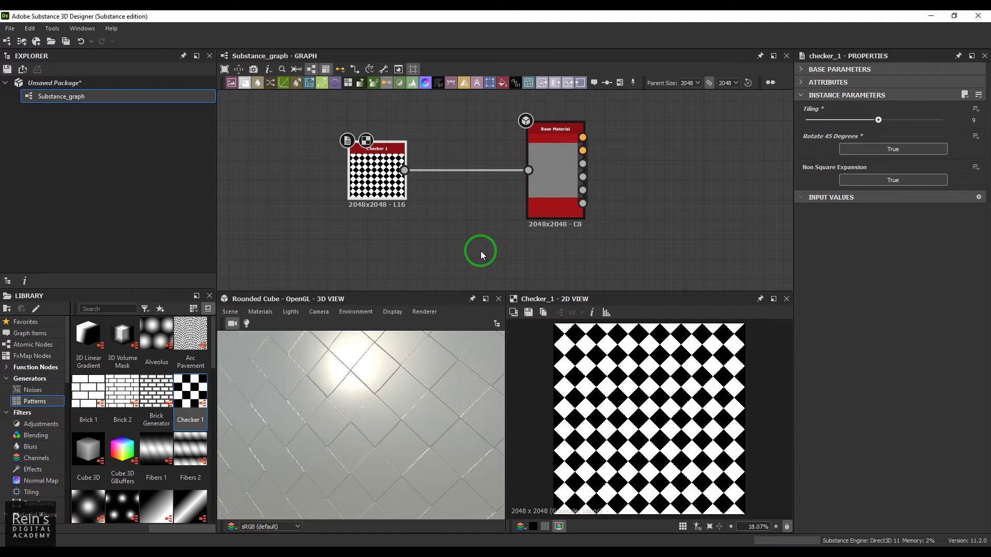
Connect a new Fibers 1 node to the Base Material, delete Checker 1 and move Fibers 1 into its place.
{"action": "left_click_drag", "start_coordinate": [156, 449], "coordinate": [388, 242]}
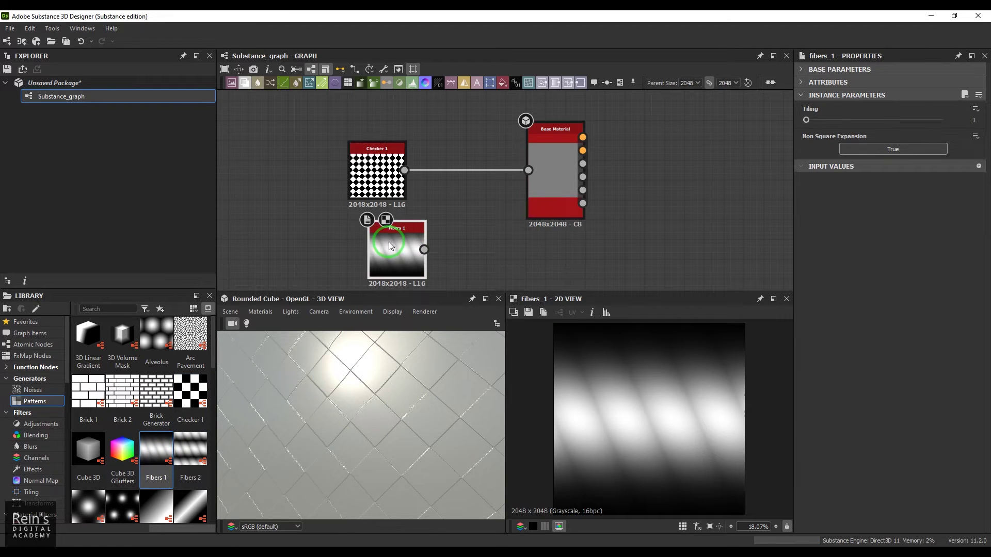
{"action": "left_click_drag", "start_coordinate": [530, 187], "coordinate": [529, 185]}
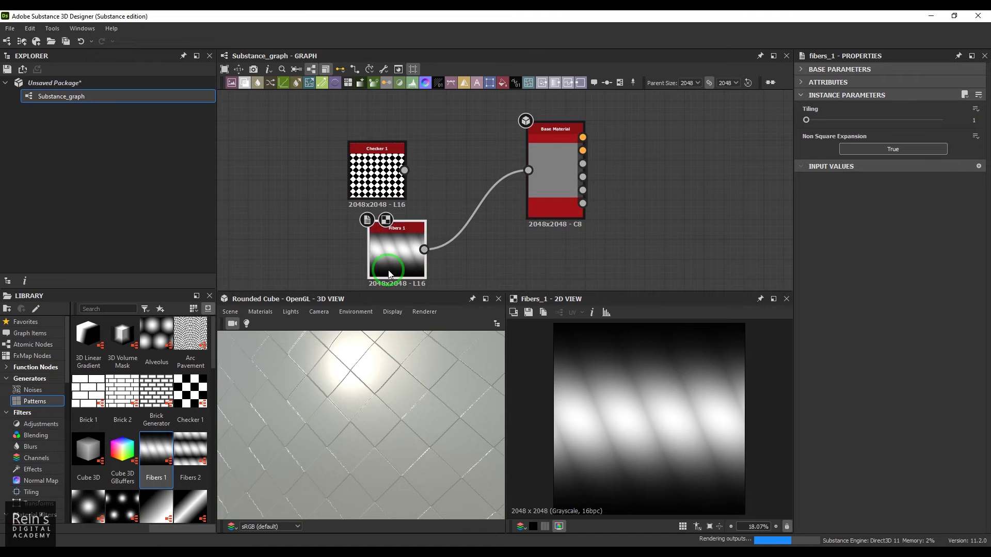
{"action": "left_click", "coordinate": [373, 188]}
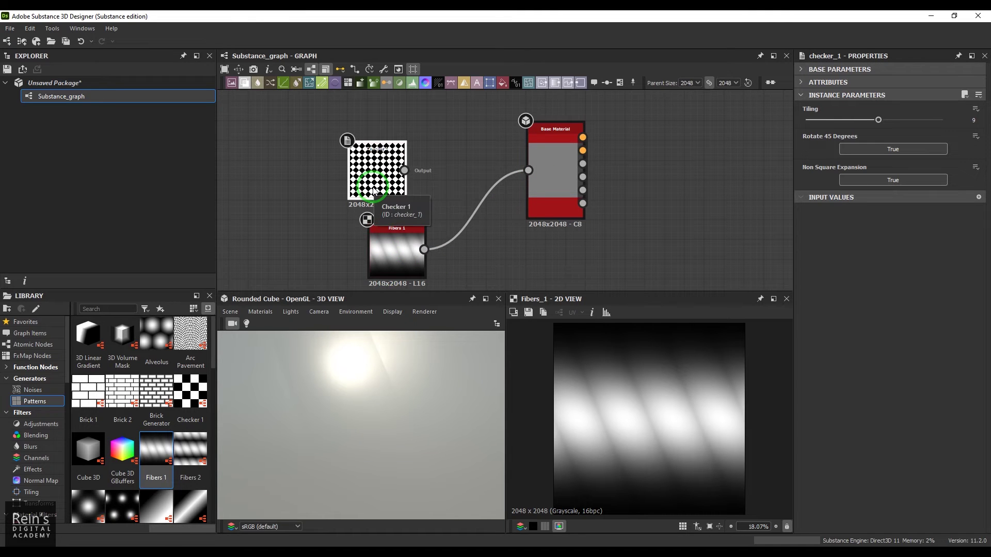
{"action": "key", "text": "Delete"}
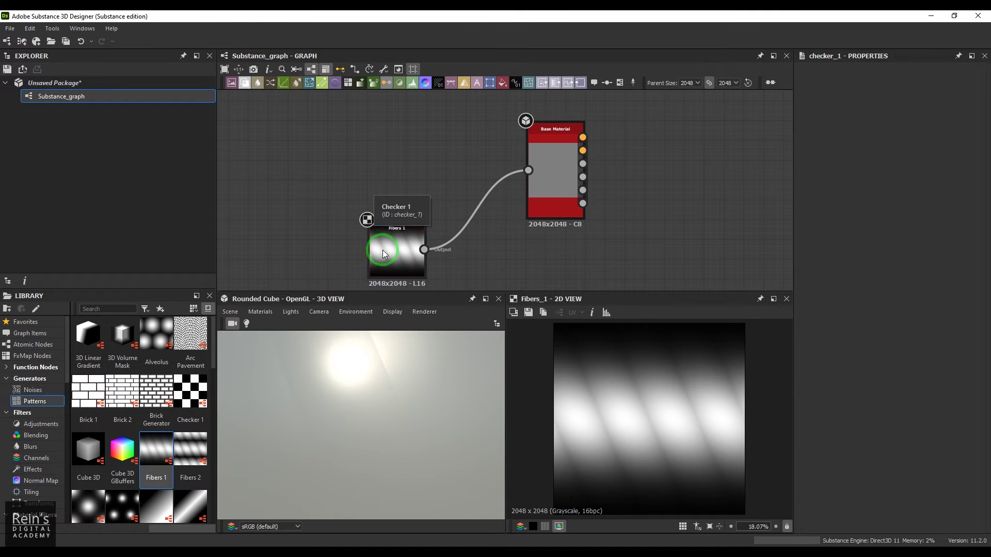
{"action": "left_click_drag", "start_coordinate": [382, 250], "coordinate": [358, 190]}
Set the Fibers 1 Tiling to 16 and examine the result up close in the 3D preview.
{"action": "left_click_drag", "start_coordinate": [810, 122], "coordinate": [945, 146]}
{"action": "left_click_drag", "start_coordinate": [444, 413], "coordinate": [355, 410]}
{"action": "scroll", "coordinate": [386, 401], "scroll_direction": "up", "scroll_amount": 3}
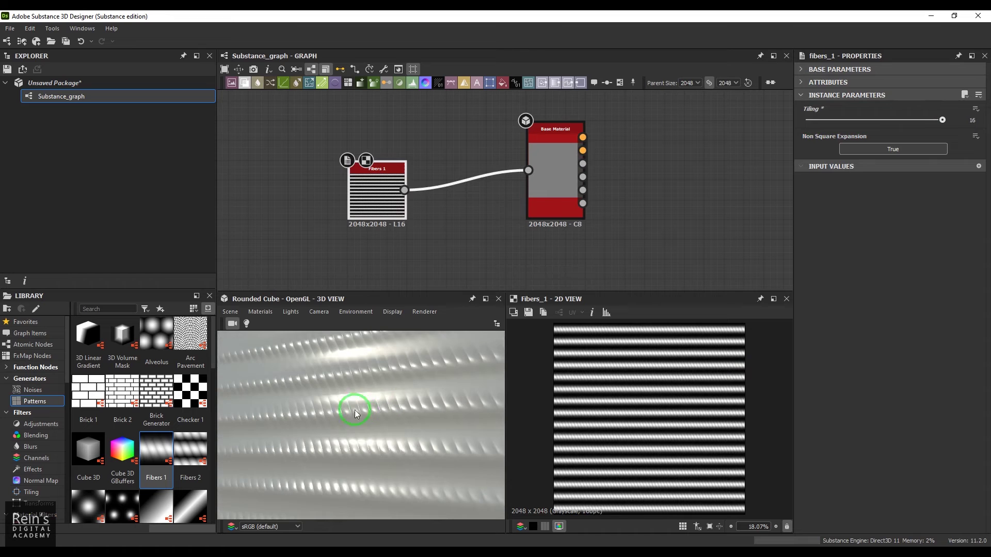
Connect a new Fibers 2 node to the Base Material in place of Fibers 1 and set its Tiling to 8.
{"action": "left_click_drag", "start_coordinate": [191, 449], "coordinate": [529, 170]}
{"action": "left_click_drag", "start_coordinate": [807, 119], "coordinate": [874, 122]}
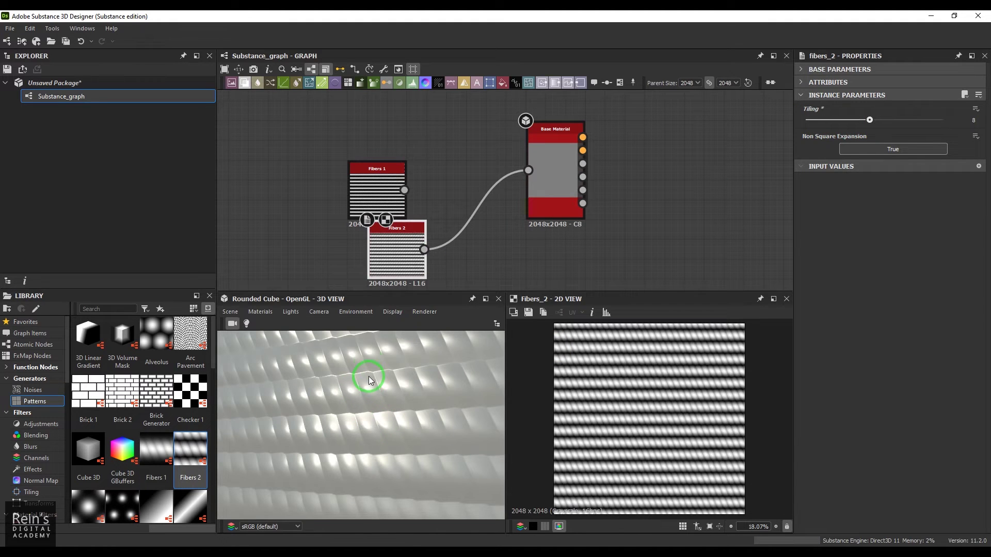
{"action": "left_click_drag", "start_coordinate": [369, 381], "coordinate": [373, 386]}
{"action": "mouse_move", "coordinate": [351, 346]}
{"action": "left_mouse_down"}
{"action": "mouse_move", "coordinate": [361, 376]}
{"action": "mouse_move", "coordinate": [343, 361]}
{"action": "left_mouse_up"}
Reconnect Fibers 1 to the Base Material for comparison with Fibers 2, and delete both Fibers nodes.
{"action": "left_click", "coordinate": [393, 202]}
{"action": "left_click_drag", "start_coordinate": [407, 190], "coordinate": [529, 170]}
{"action": "left_click_drag", "start_coordinate": [367, 364], "coordinate": [369, 363]}
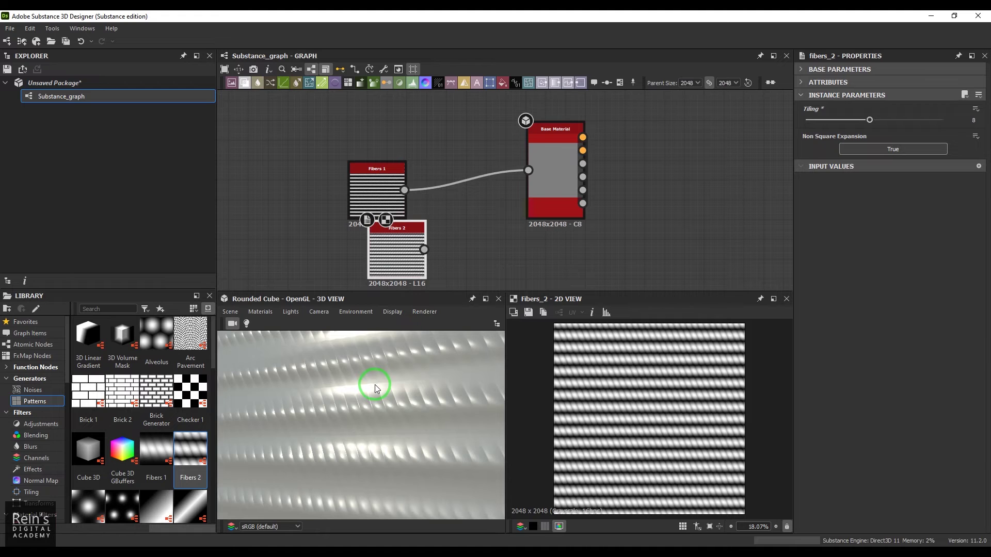
{"action": "left_click", "coordinate": [402, 270]}
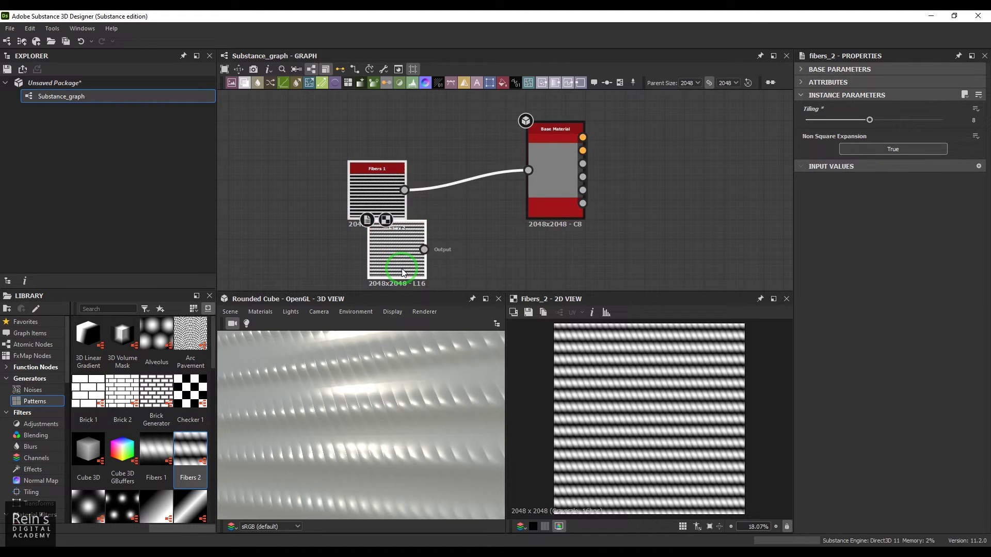
{"action": "key", "text": "Delete"}
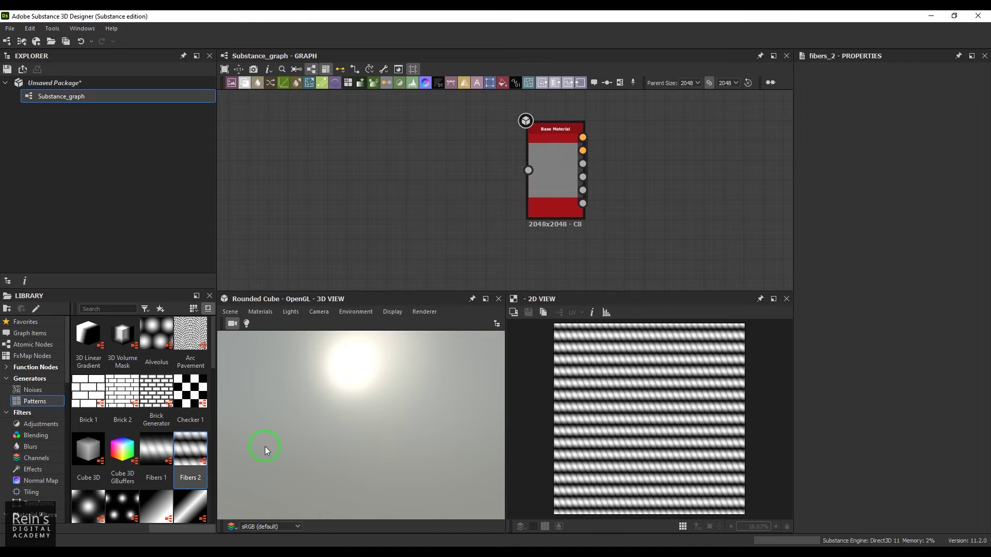
Feed a Gaussian 1 pattern into the Base Material, set its Tiling to 7 and inspect it on the cube.
{"action": "left_click_drag", "start_coordinate": [214, 355], "coordinate": [215, 383]}
{"action": "left_click_drag", "start_coordinate": [82, 420], "coordinate": [547, 176]}
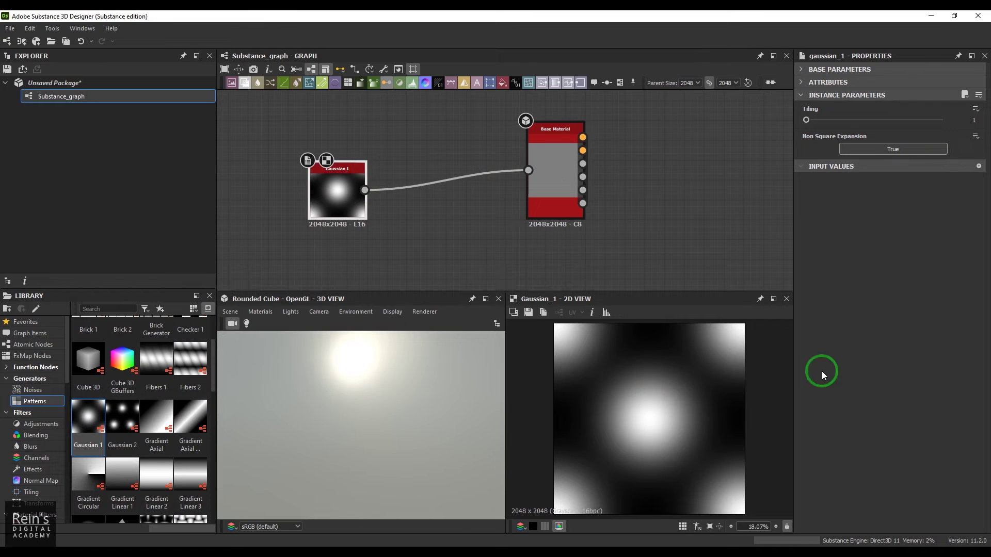
{"action": "left_click_drag", "start_coordinate": [821, 122], "coordinate": [861, 122]}
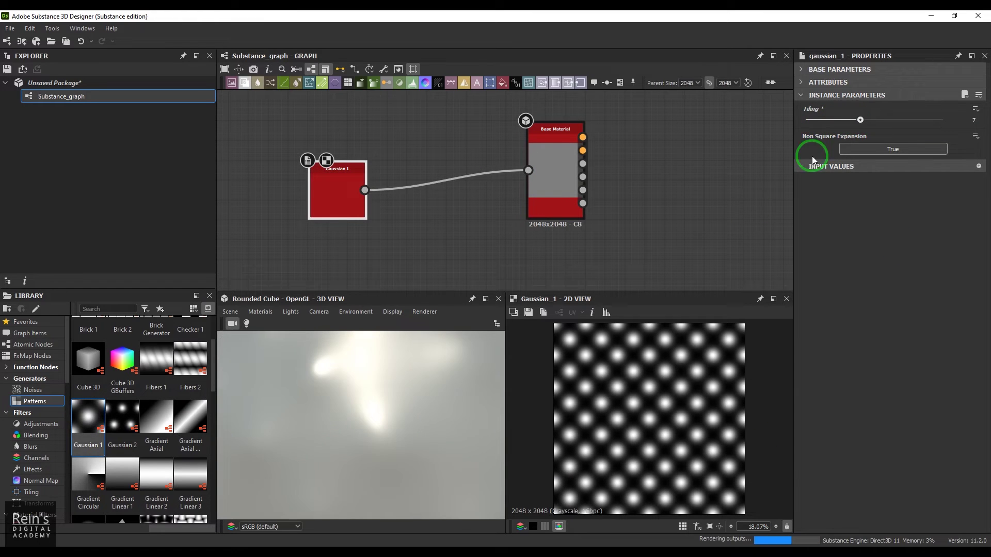
{"action": "scroll", "coordinate": [423, 432], "scroll_direction": "down", "scroll_amount": 3}
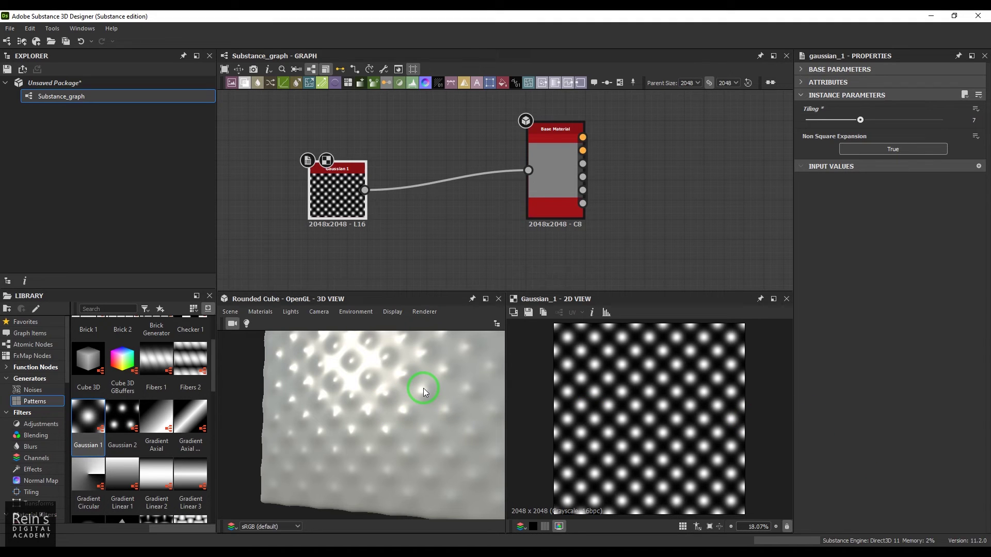
Feed a Gaussian 2 pattern into the Base Material in place of Gaussian 1 and set its Tiling to 8.
{"action": "left_click_drag", "start_coordinate": [122, 416], "coordinate": [400, 228]}
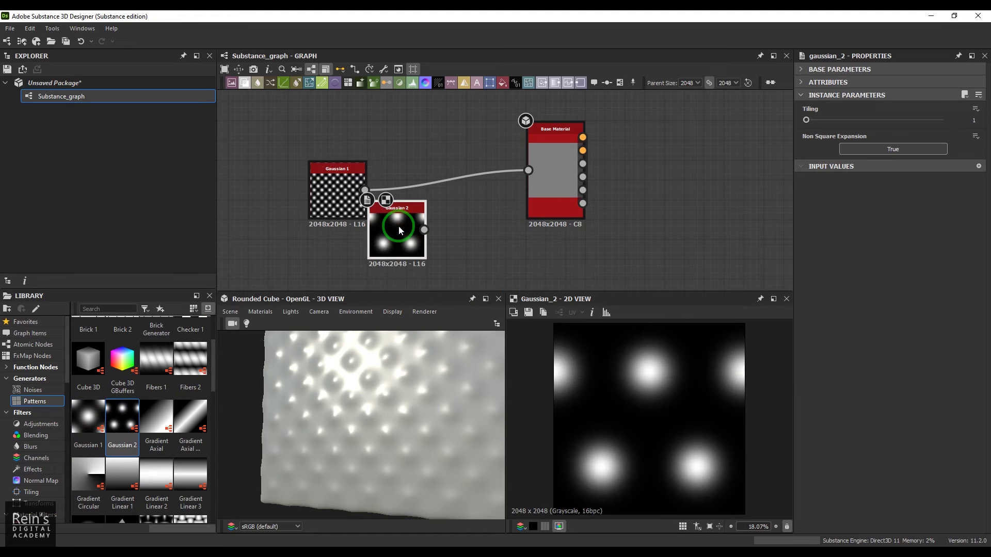
{"action": "left_click_drag", "start_coordinate": [424, 229], "coordinate": [528, 171]}
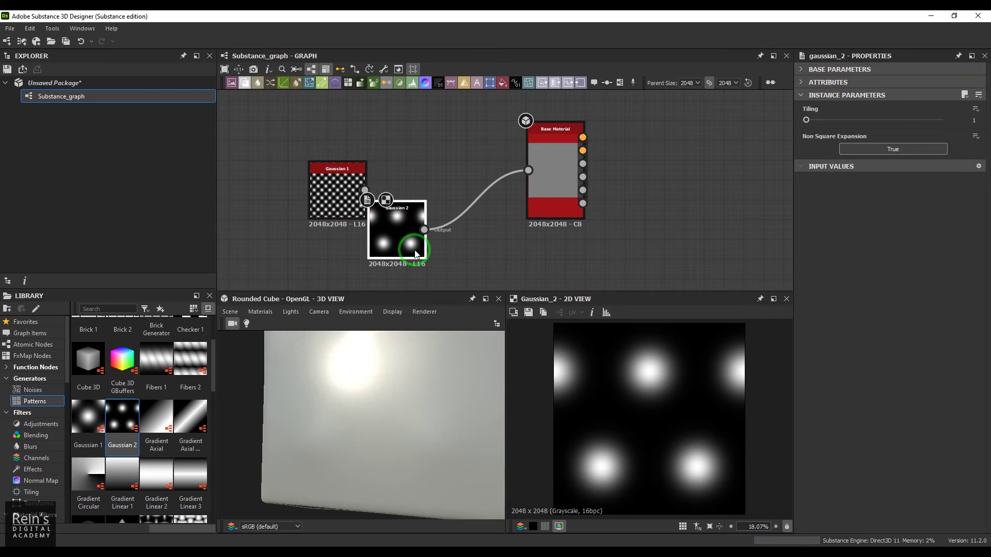
{"action": "left_click_drag", "start_coordinate": [807, 120], "coordinate": [869, 120]}
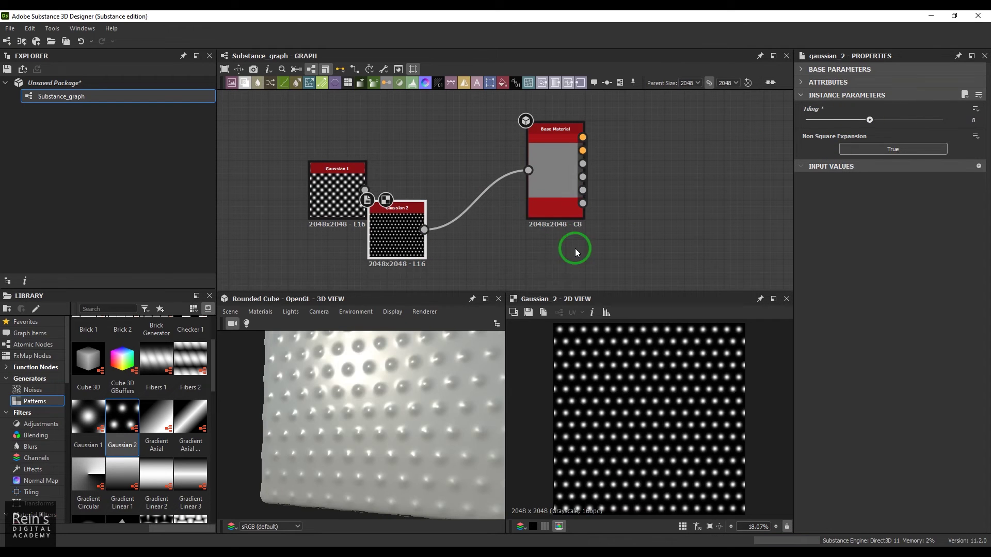
Replace both Gaussian nodes with a Gradient Axial node feeding the Base Material.
{"action": "left_click_drag", "start_coordinate": [299, 129], "coordinate": [392, 253]}
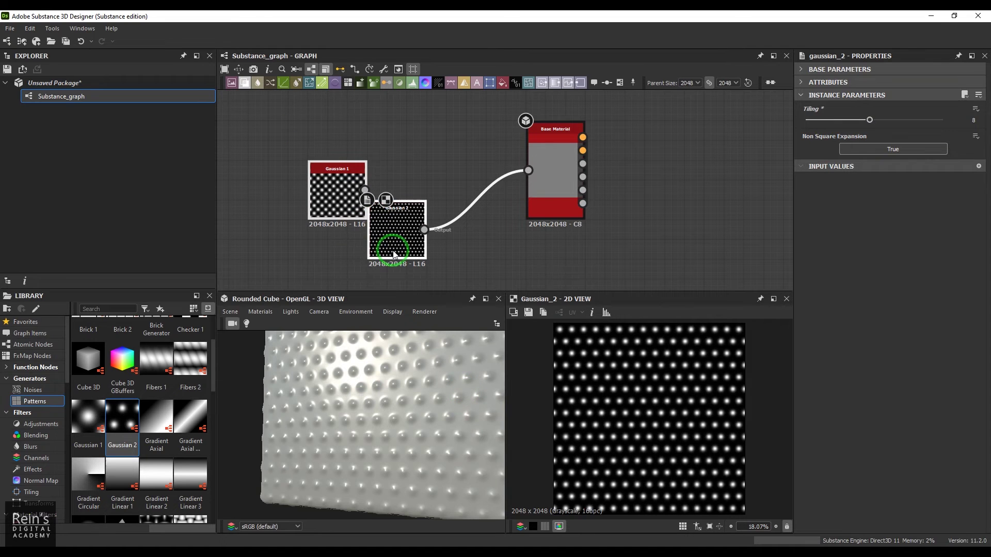
{"action": "key", "text": "Delete"}
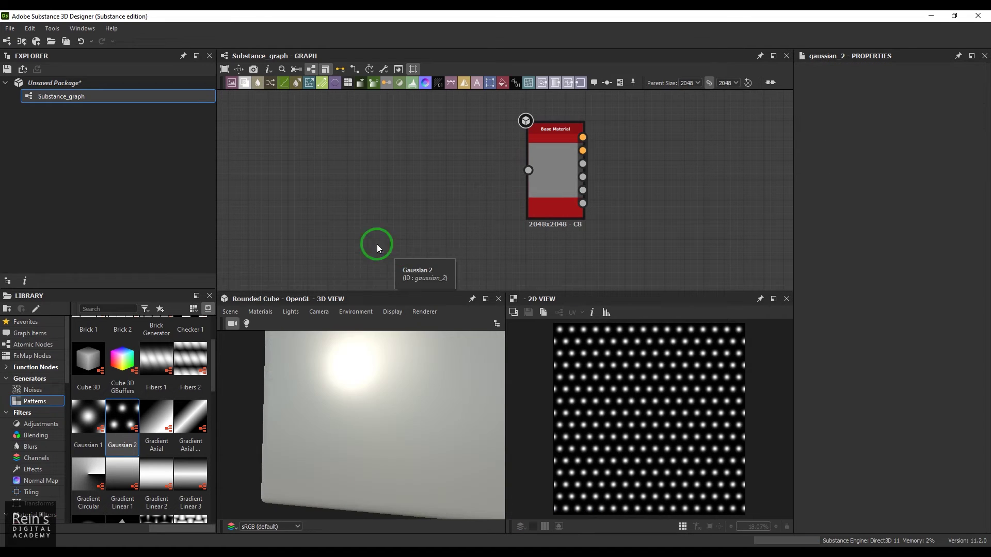
{"action": "left_click_drag", "start_coordinate": [197, 412], "coordinate": [528, 170]}
{"action": "left_click_drag", "start_coordinate": [356, 155], "coordinate": [378, 187]}
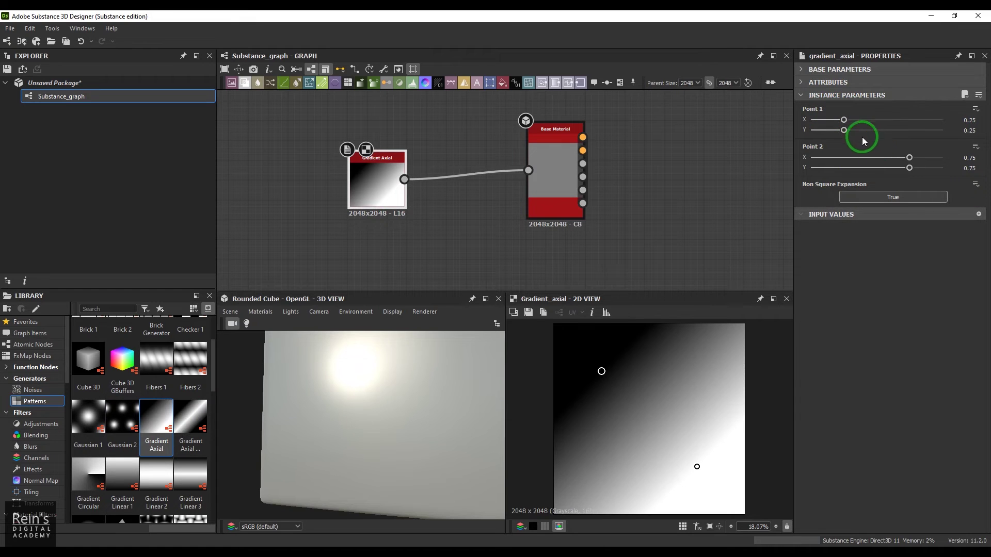
Turn the Gradient Axial vertical by moving Point 1 to about 0.47, 0.06 and Point 2 to about 0.46, 0.97.
{"action": "mouse_move", "coordinate": [845, 120]}
{"action": "left_mouse_down"}
{"action": "mouse_move", "coordinate": [866, 122]}
{"action": "mouse_move", "coordinate": [823, 133]}
{"action": "mouse_move", "coordinate": [853, 130]}
{"action": "left_mouse_up"}
{"action": "left_click_drag", "start_coordinate": [634, 344], "coordinate": [644, 335]}
{"action": "left_click_drag", "start_coordinate": [699, 474], "coordinate": [642, 508]}
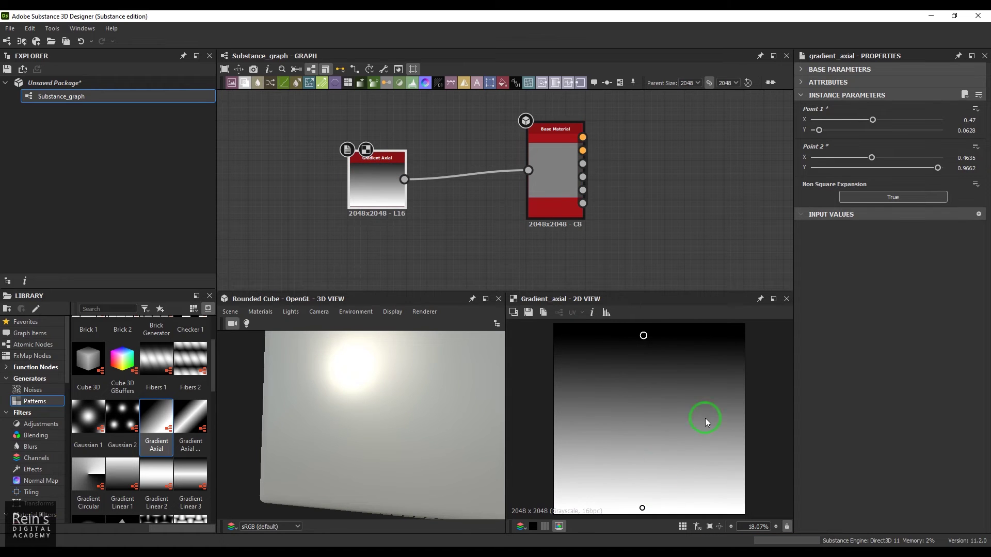
Feed a Gradient Axial Reflected into the Base Material, moving Point 1 to about 0.40, 0.09 and Point 2 to about 0.43, 0.96.
{"action": "left_click_drag", "start_coordinate": [186, 415], "coordinate": [528, 170]}
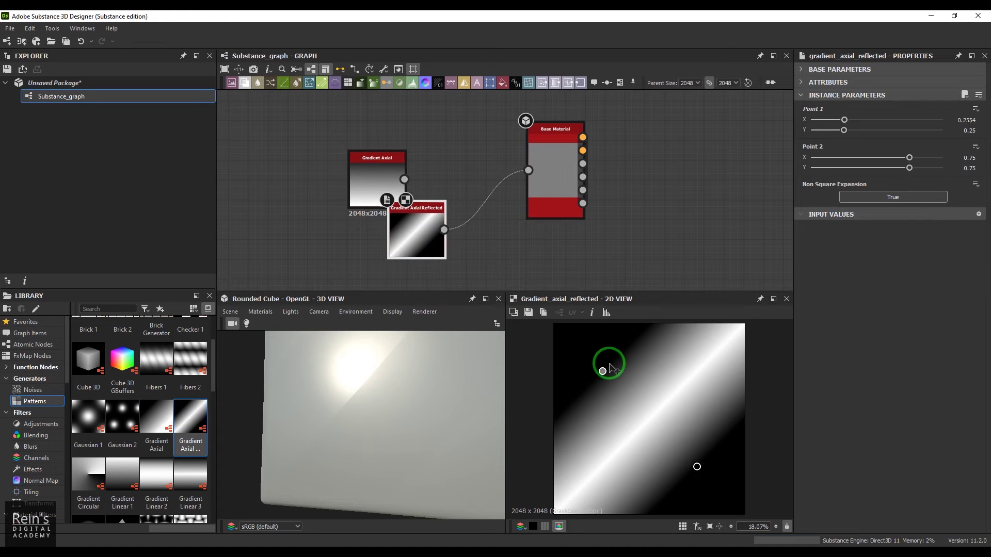
{"action": "left_click_drag", "start_coordinate": [602, 371], "coordinate": [630, 341]}
{"action": "left_click_drag", "start_coordinate": [697, 467], "coordinate": [637, 506]}
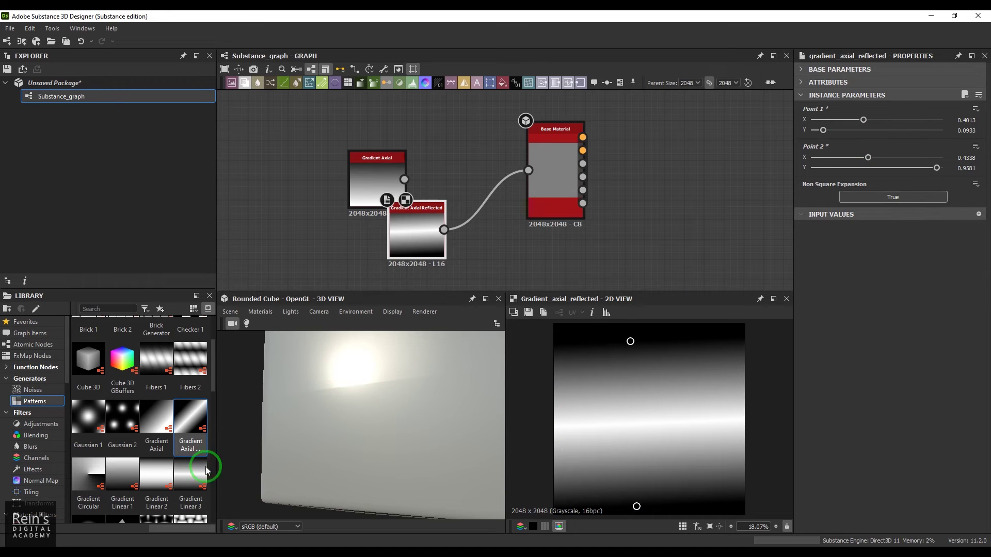
Replace both axial gradient nodes with a Gradient Circular node connected to the Base Material.
{"action": "left_click_drag", "start_coordinate": [95, 475], "coordinate": [456, 130]}
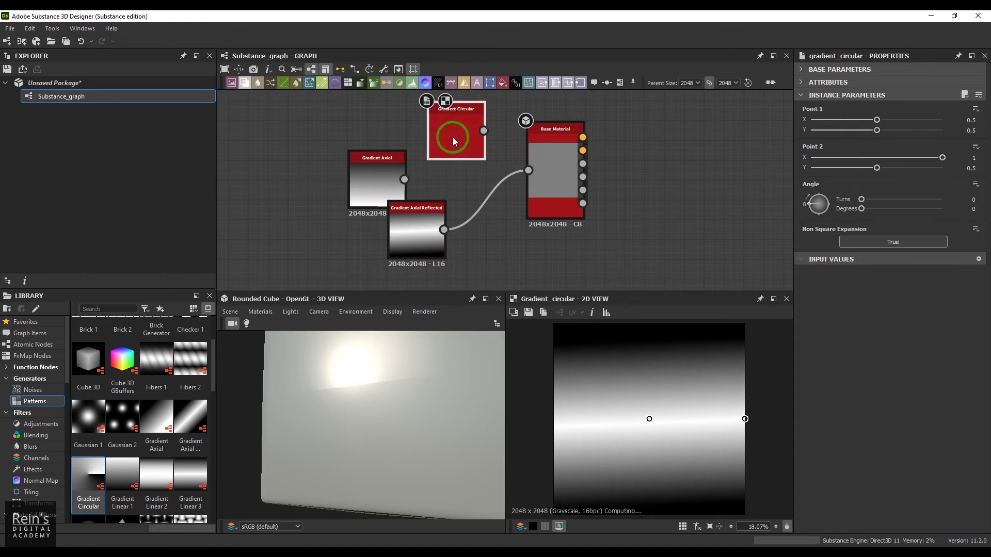
{"action": "left_click_drag", "start_coordinate": [305, 131], "coordinate": [414, 258]}
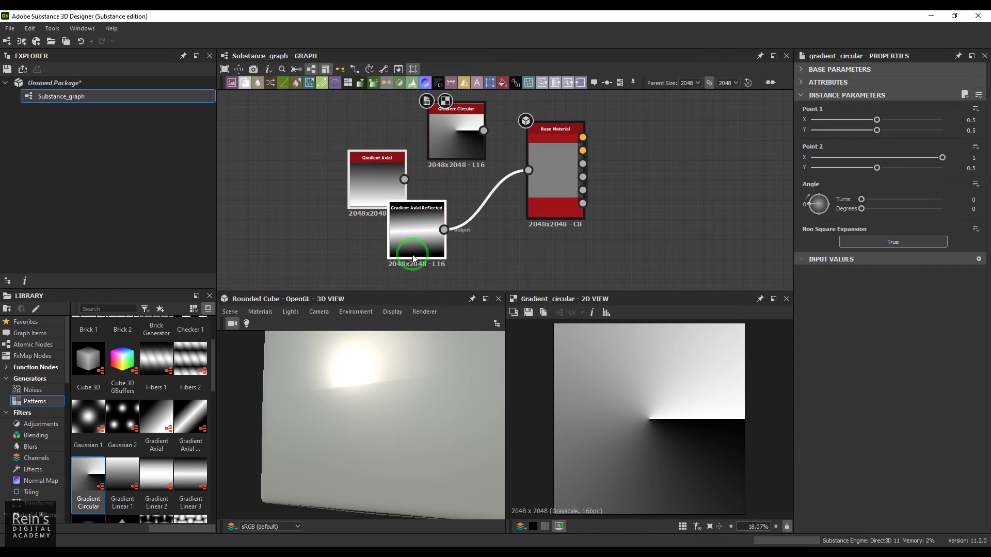
{"action": "key", "text": "Delete"}
{"action": "left_click_drag", "start_coordinate": [444, 155], "coordinate": [523, 184]}
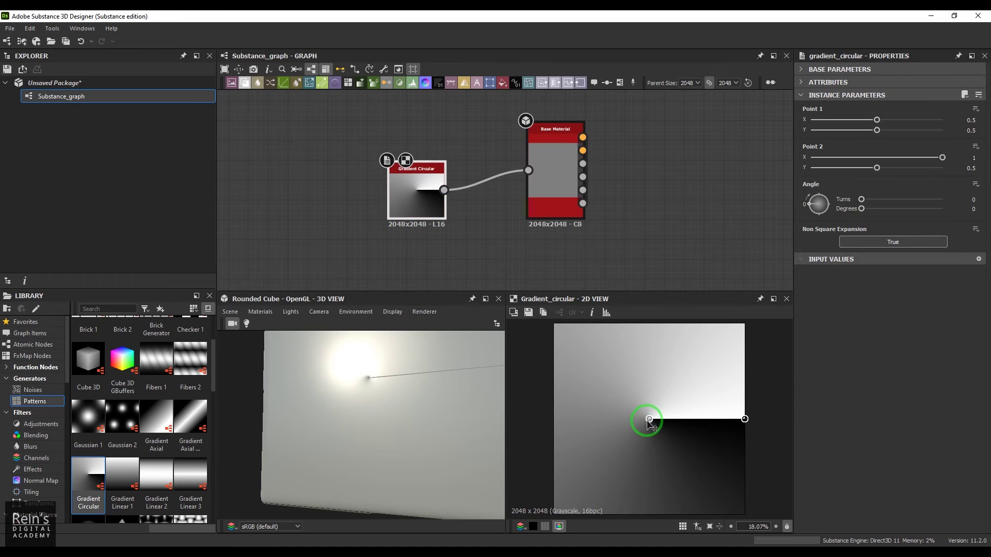
Move the Gradient Circular's Point 1 to about 0.36, 0.34 and Point 2 to about 0.91, 0.87, and set its Angle to 360 degrees.
{"action": "left_click_drag", "start_coordinate": [648, 420], "coordinate": [622, 388]}
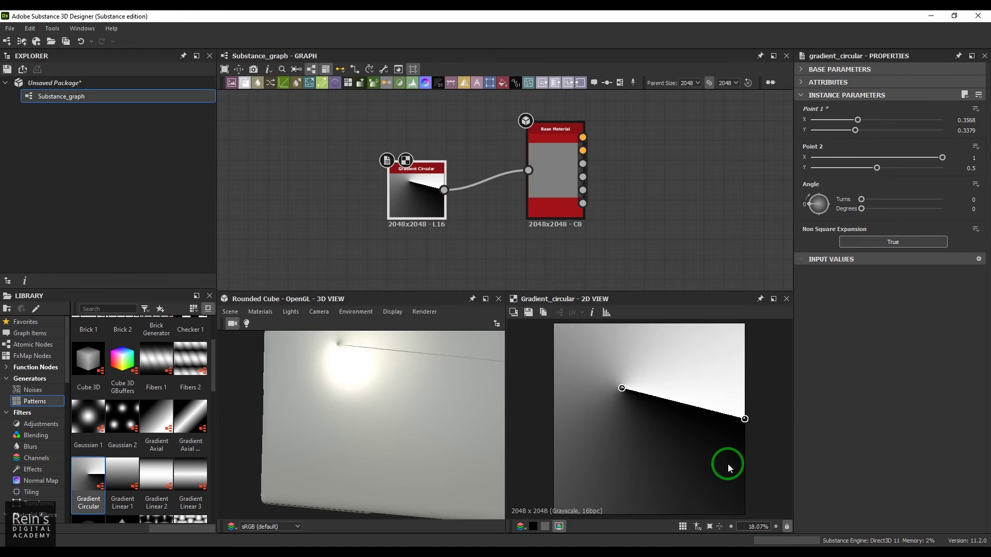
{"action": "left_click_drag", "start_coordinate": [745, 419], "coordinate": [726, 490]}
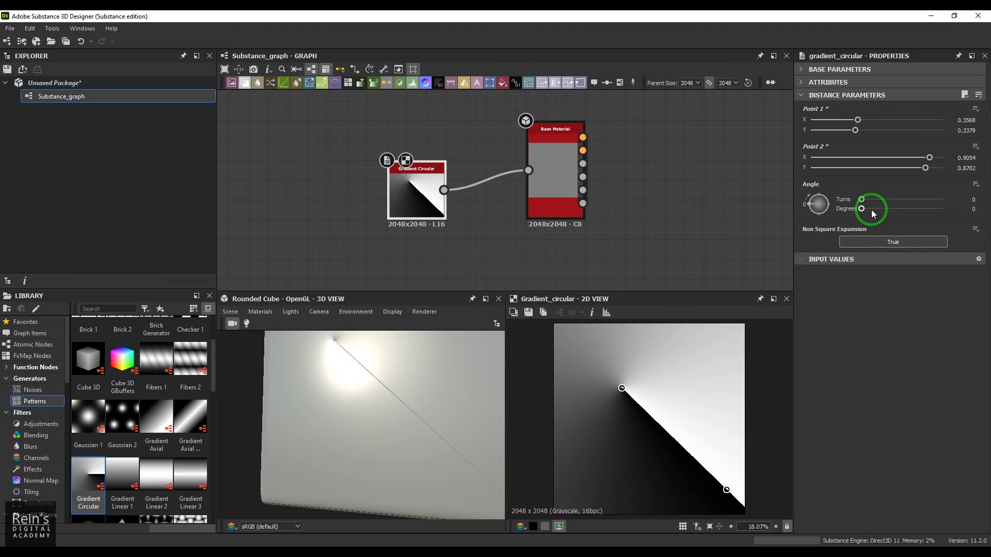
{"action": "left_click_drag", "start_coordinate": [862, 209], "coordinate": [951, 233]}
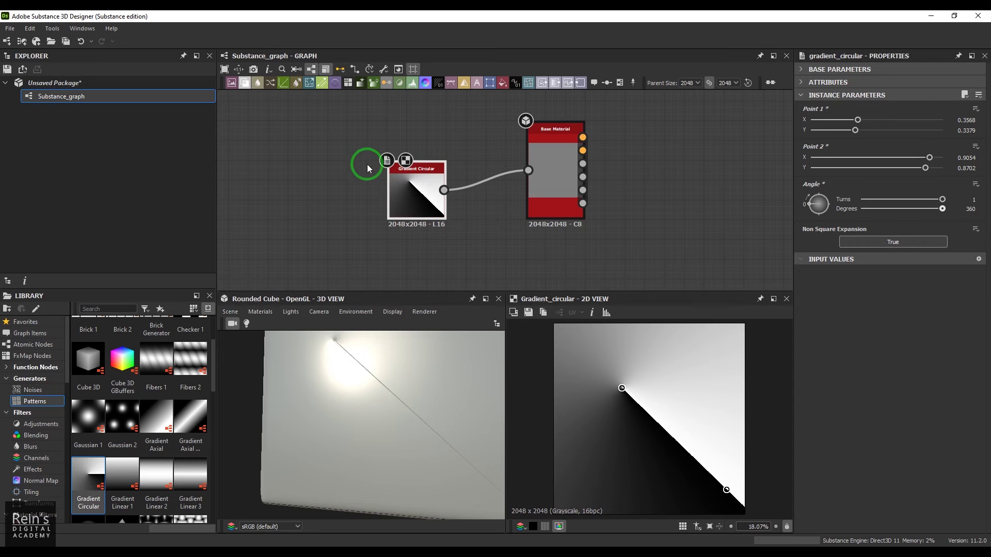
Replace the Gradient Circular with a Gradient Linear 1 node feeding the Base Material and set its Tiling to 14.
{"action": "left_click_drag", "start_coordinate": [360, 130], "coordinate": [418, 240]}
{"action": "key", "text": "Delete"}
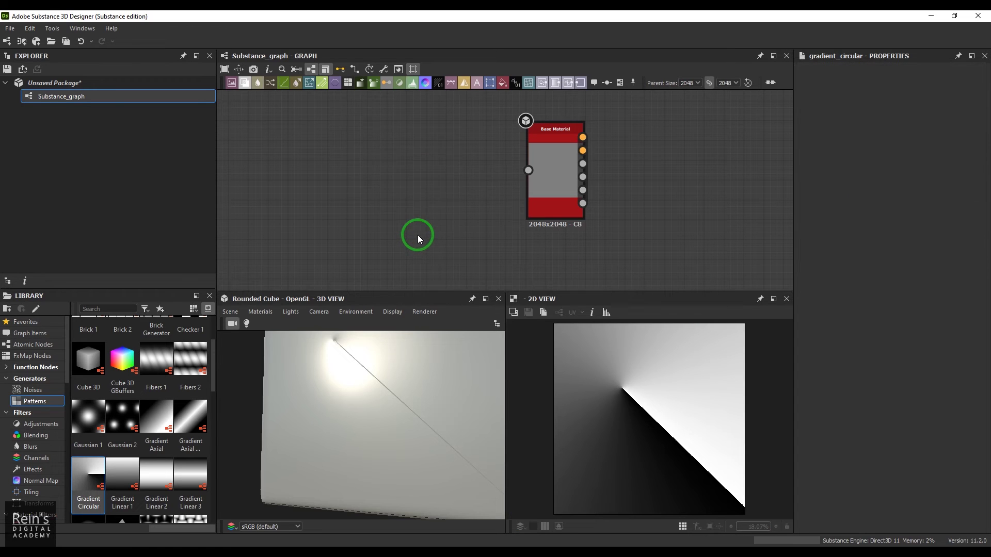
{"action": "left_click_drag", "start_coordinate": [123, 474], "coordinate": [534, 175]}
{"action": "left_click", "coordinate": [413, 203]}
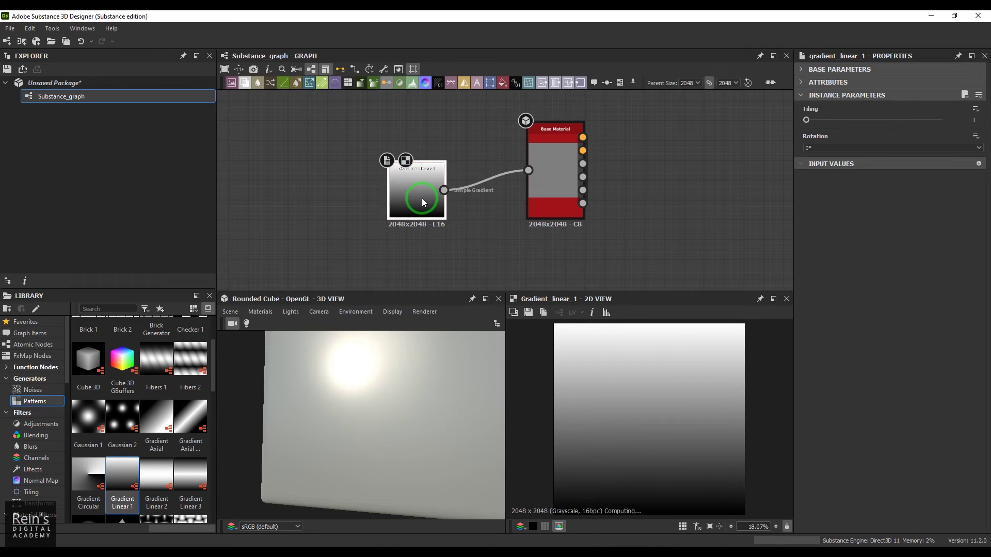
{"action": "left_click_drag", "start_coordinate": [806, 120], "coordinate": [924, 127]}
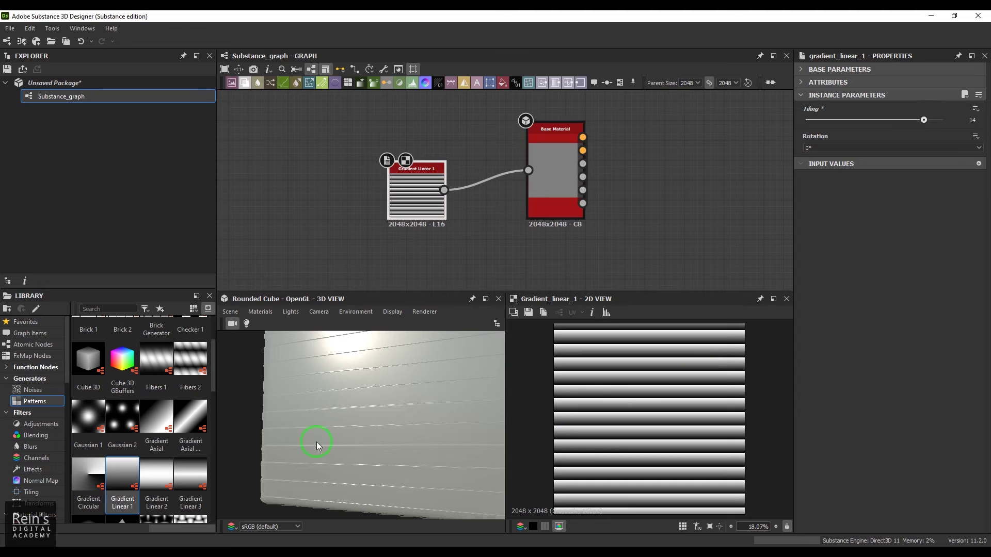
Connect a Gradient Linear 2 to the Base Material instead, with Tiling 16 and Rotation 90°.
{"action": "left_click_drag", "start_coordinate": [156, 472], "coordinate": [436, 231]}
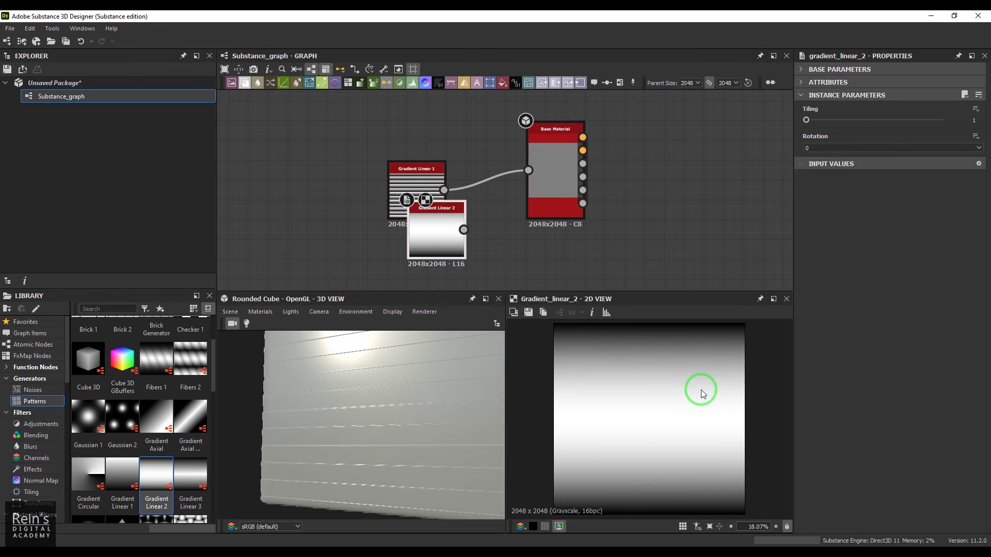
{"action": "left_click_drag", "start_coordinate": [463, 230], "coordinate": [528, 170]}
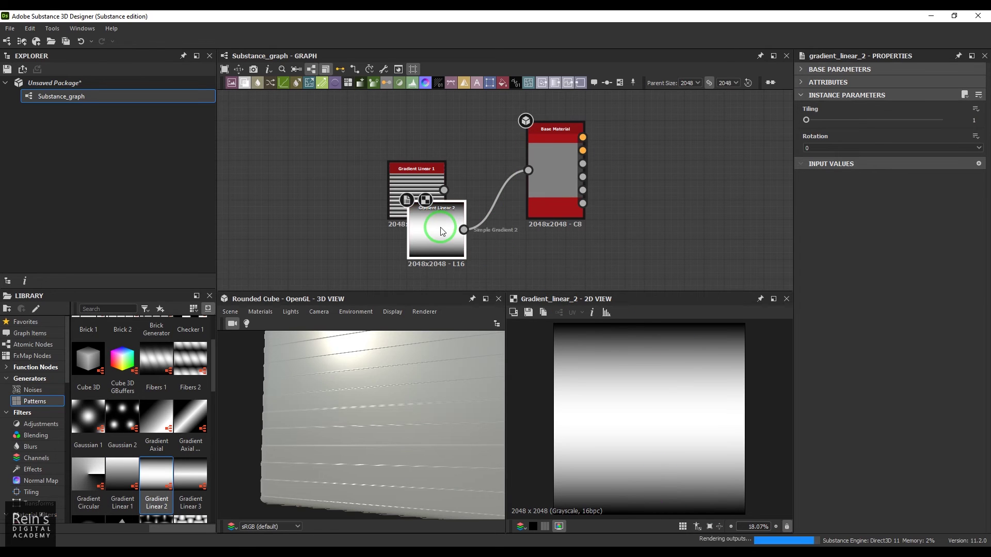
{"action": "left_click_drag", "start_coordinate": [806, 120], "coordinate": [946, 120]}
{"action": "left_click", "coordinate": [822, 148]}
{"action": "left_click", "coordinate": [821, 162]}
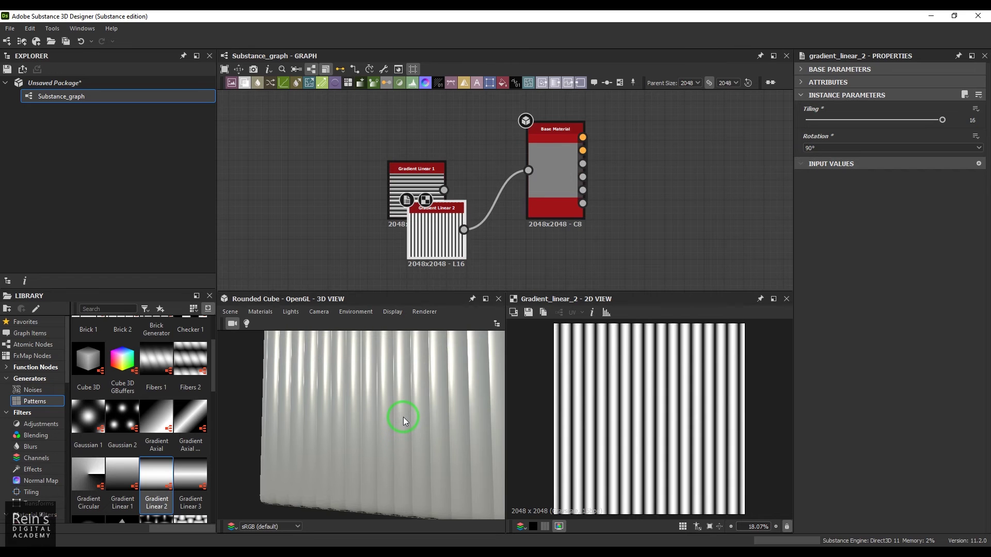
Reconnect Gradient Linear 1 with its Rotation set to 90° for comparison on the cube, and switch the Base Material back to Gradient Linear 2.
{"action": "left_click_drag", "start_coordinate": [444, 191], "coordinate": [528, 170]}
{"action": "double_click", "coordinate": [416, 178]}
{"action": "left_click", "coordinate": [850, 150]}
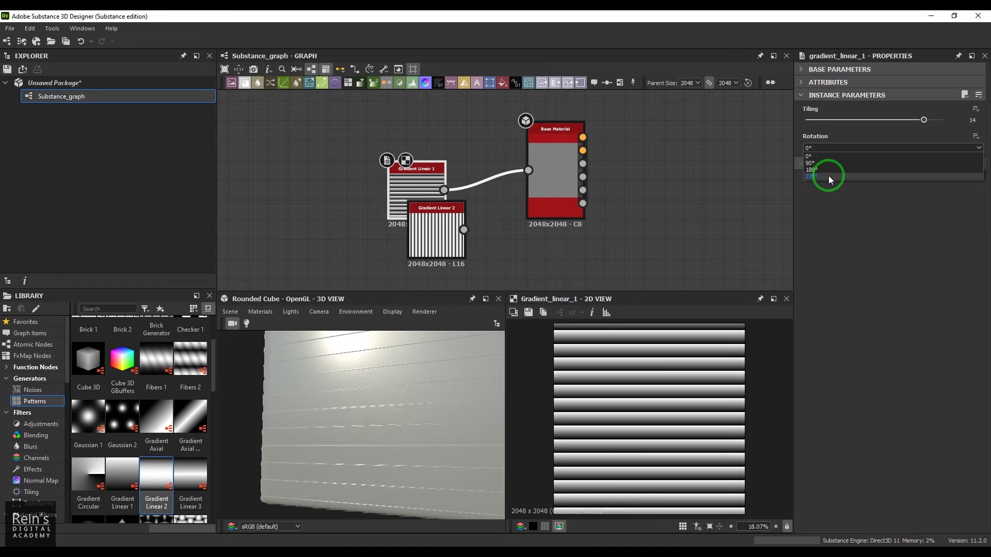
{"action": "left_click", "coordinate": [829, 162]}
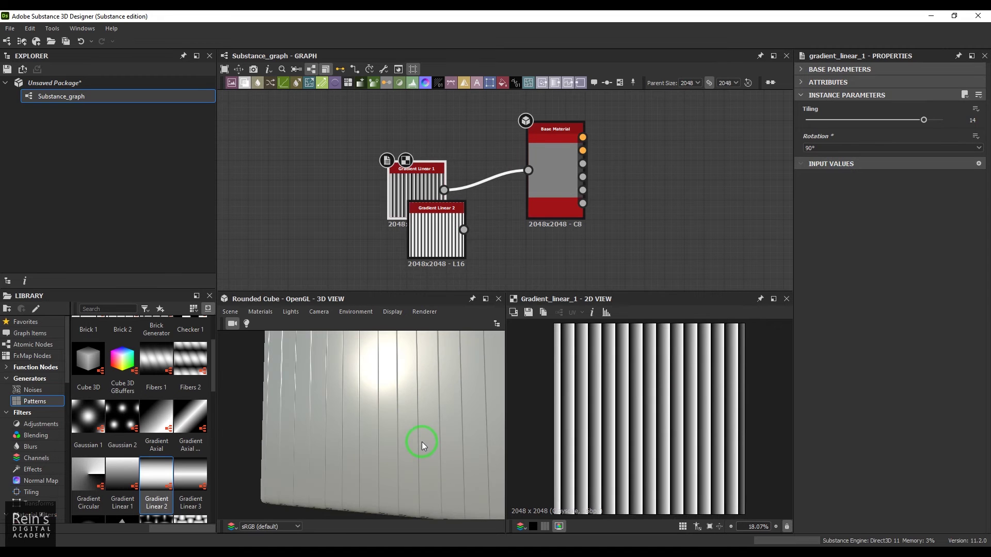
{"action": "left_click_drag", "start_coordinate": [422, 440], "coordinate": [369, 419]}
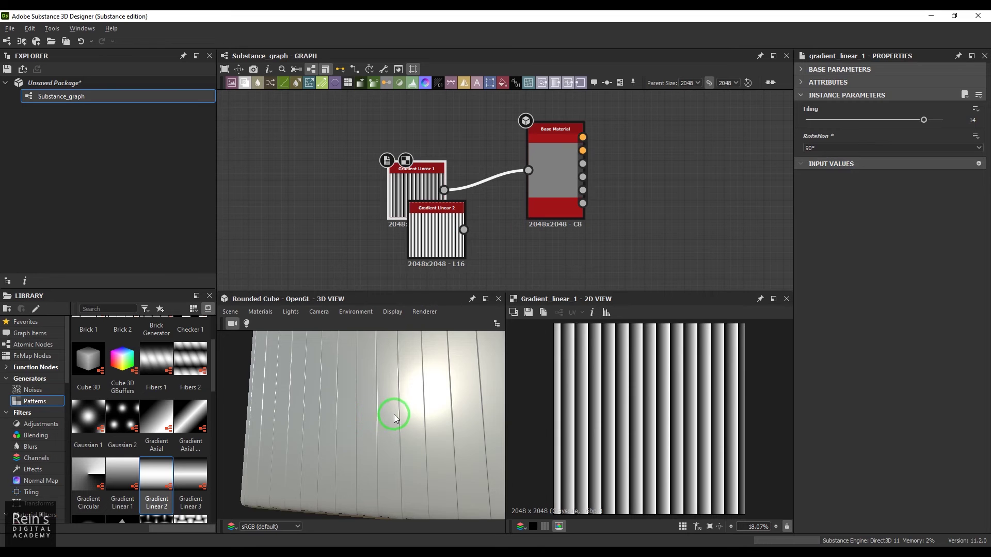
{"action": "left_click_drag", "start_coordinate": [464, 230], "coordinate": [528, 171]}
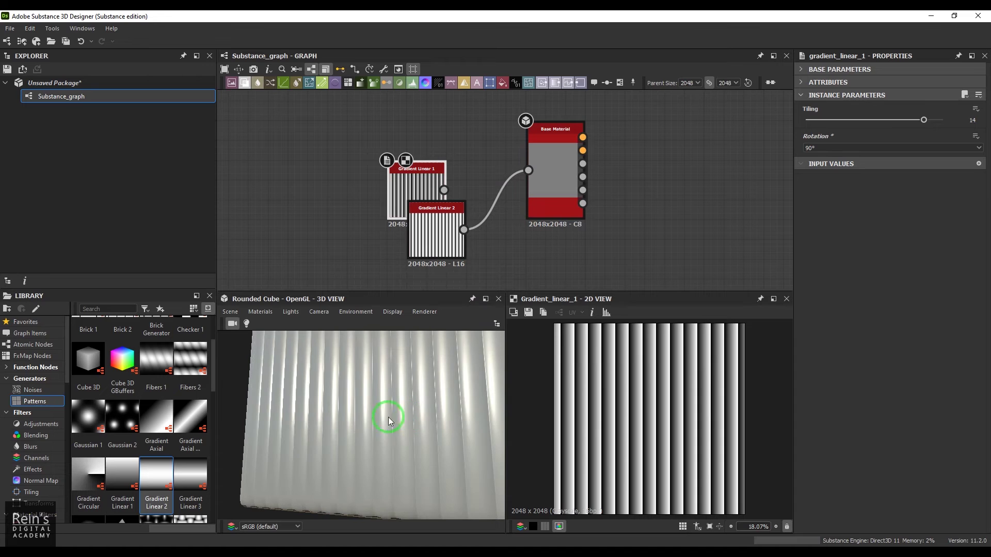
Move the two linear gradient nodes aside and feed a Gradient Linear 3 with Tiling 16 into the Base Material.
{"action": "left_click_drag", "start_coordinate": [325, 171], "coordinate": [352, 200]}
{"action": "left_click", "coordinate": [196, 481]}
{"action": "left_click_drag", "start_coordinate": [192, 480], "coordinate": [528, 171]}
{"action": "left_click_drag", "start_coordinate": [807, 119], "coordinate": [982, 122]}
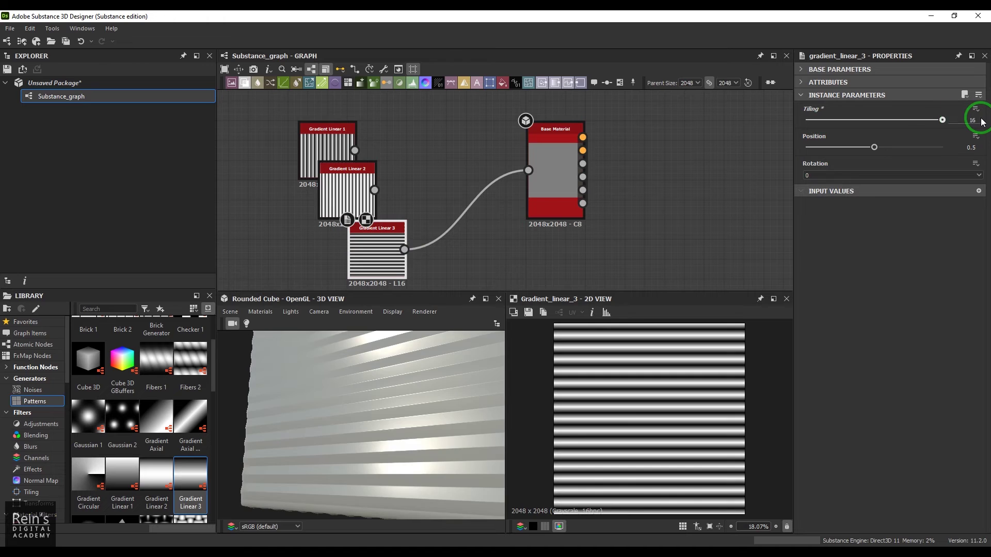
{"action": "mouse_move", "coordinate": [392, 413]}
{"action": "left_mouse_down"}
{"action": "mouse_move", "coordinate": [367, 415]}
{"action": "mouse_move", "coordinate": [422, 407]}
{"action": "mouse_move", "coordinate": [348, 412]}
{"action": "mouse_move", "coordinate": [403, 399]}
{"action": "left_mouse_up"}
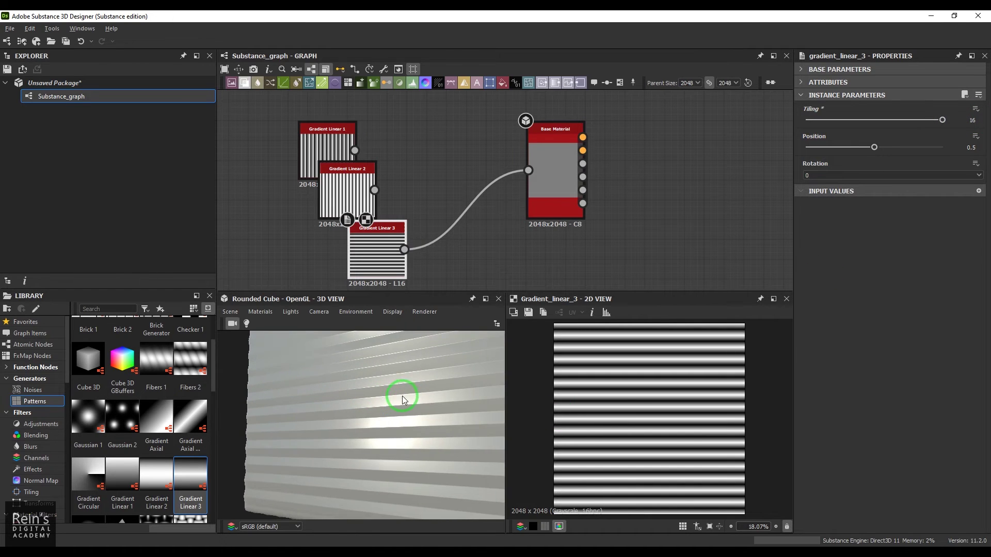
Test the Gradient Linear 3 Position at values such as 0.09, 0.18, 0.4 and 0.12, finishing at 0.8, while examining the stripes.
{"action": "left_click_drag", "start_coordinate": [873, 147], "coordinate": [909, 149]}
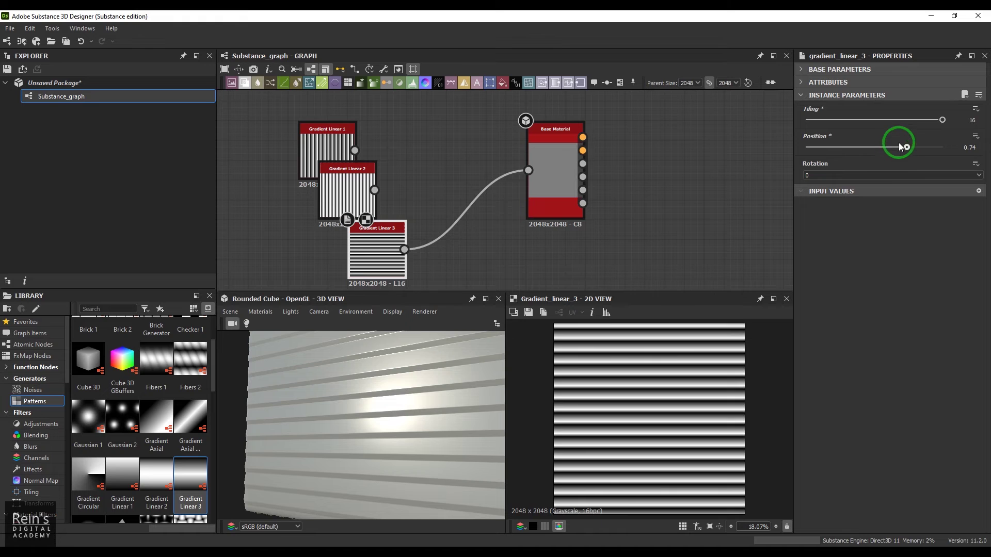
{"action": "left_click_drag", "start_coordinate": [853, 151], "coordinate": [818, 148]}
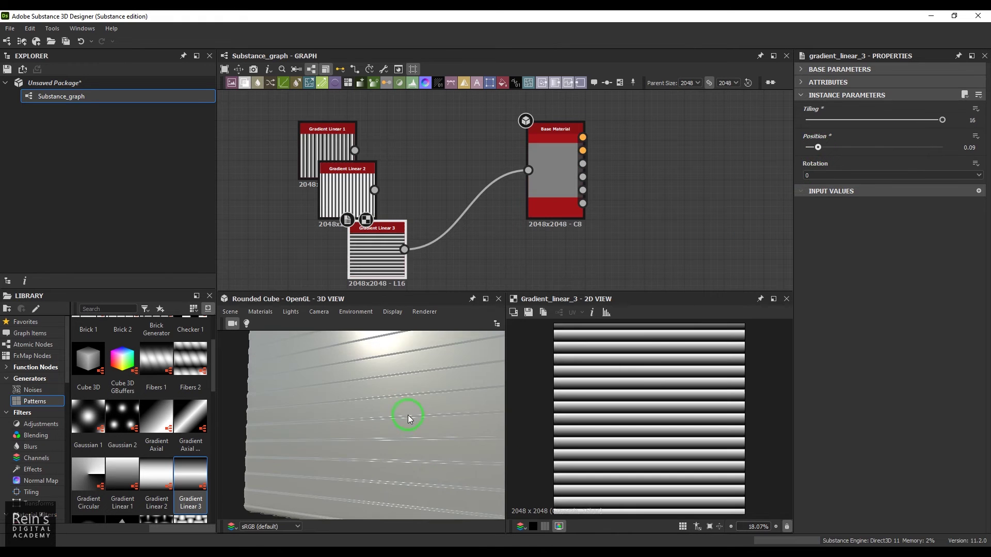
{"action": "left_click_drag", "start_coordinate": [819, 148], "coordinate": [830, 148]}
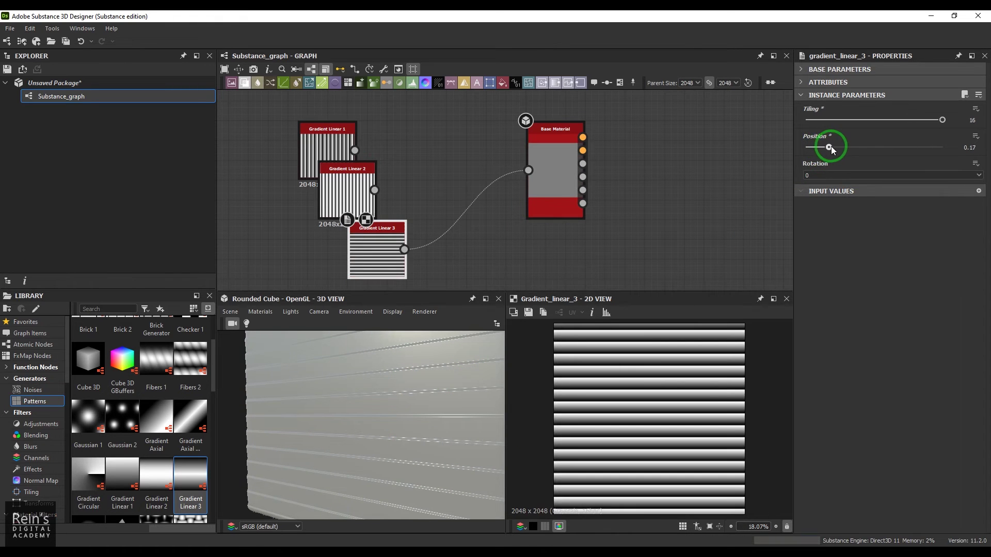
{"action": "scroll", "coordinate": [674, 447], "scroll_direction": "up", "scroll_amount": 5}
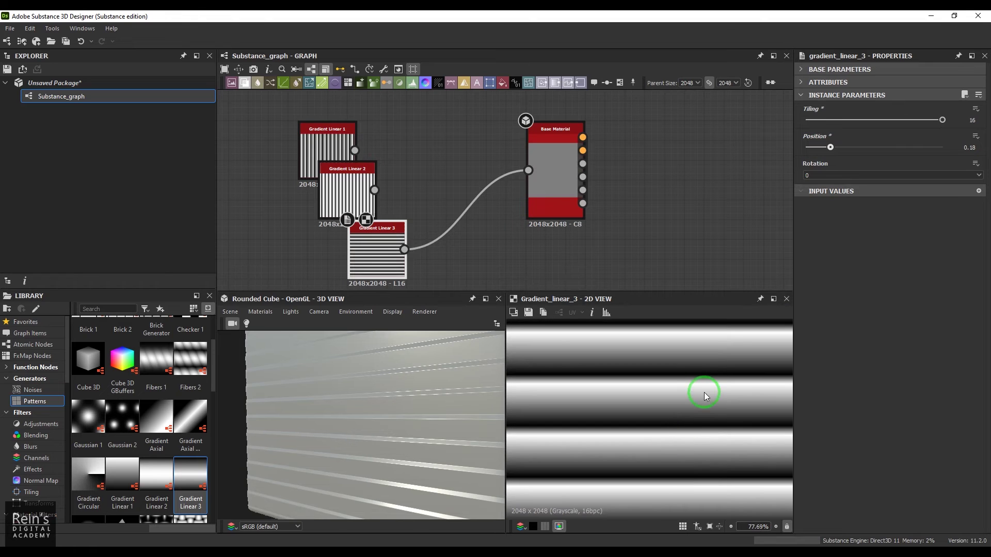
{"action": "left_click_drag", "start_coordinate": [830, 148], "coordinate": [861, 148]}
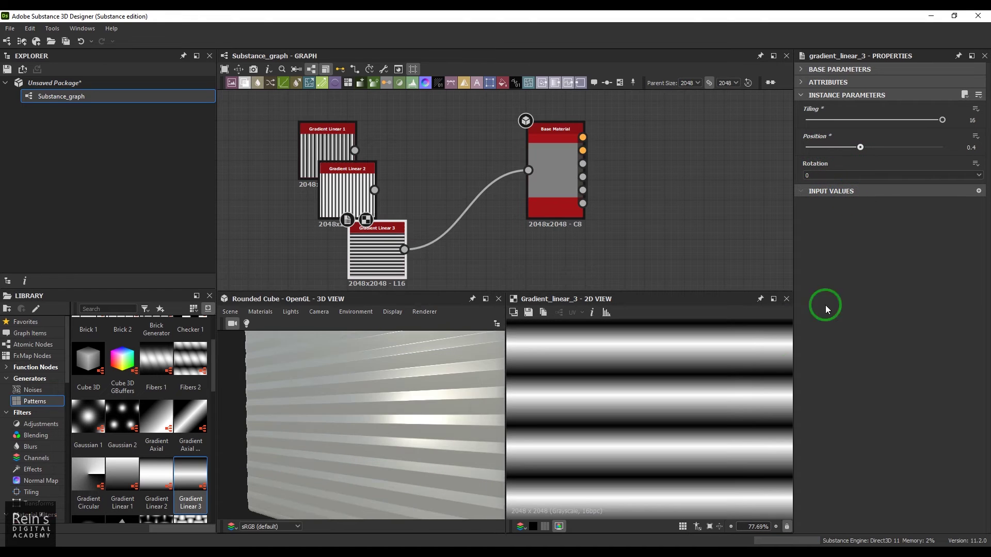
{"action": "left_click", "coordinate": [822, 148]}
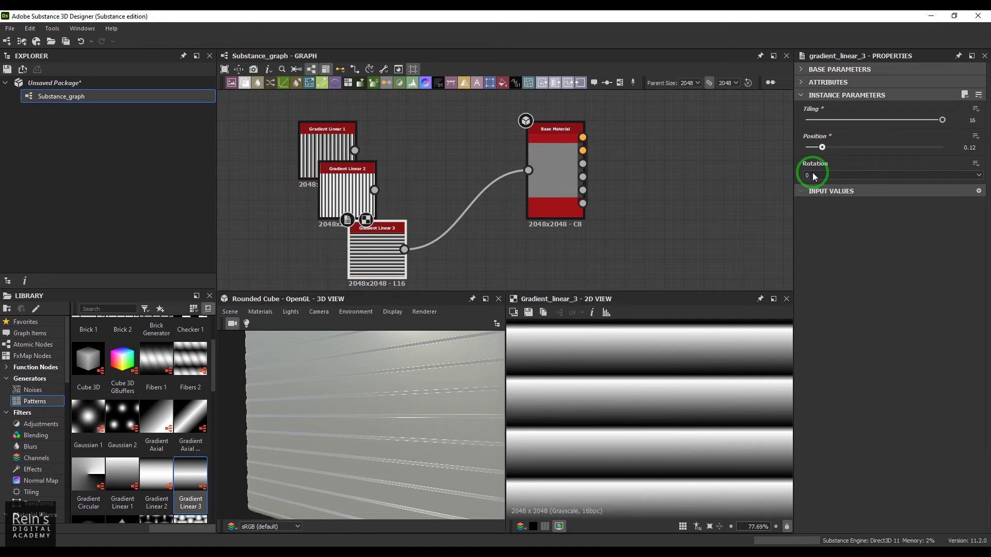
{"action": "left_click_drag", "start_coordinate": [829, 153], "coordinate": [914, 147]}
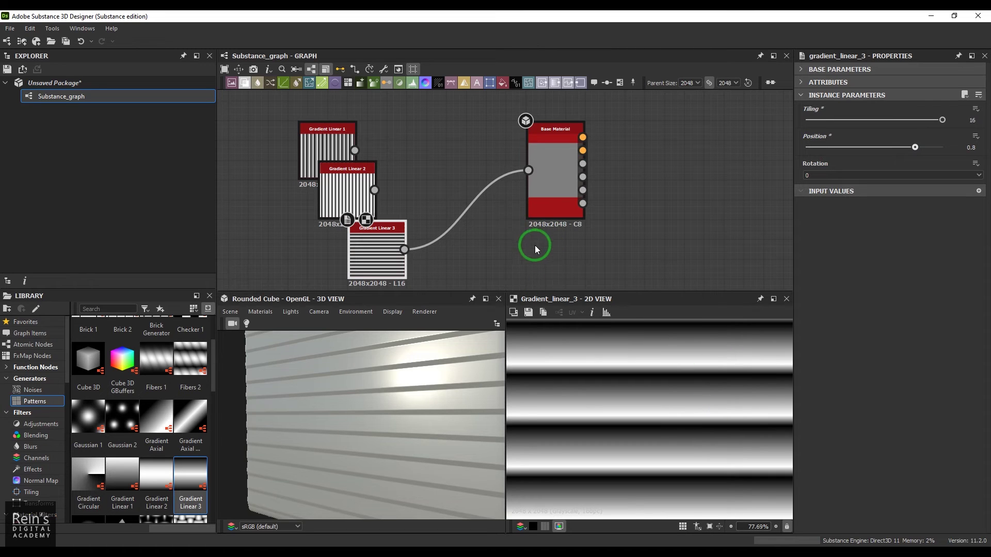
{"action": "middle_click_drag", "start_coordinate": [433, 251], "coordinate": [459, 231]}
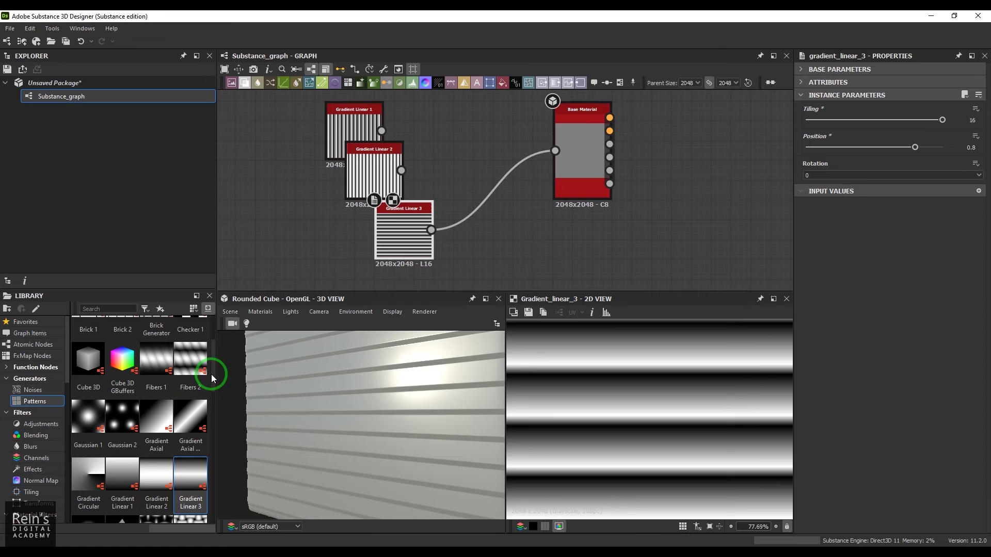
Set the Gradient Linear 3 Rotation to 90°.
{"action": "scroll", "coordinate": [211, 387], "scroll_direction": "down", "scroll_amount": 3}
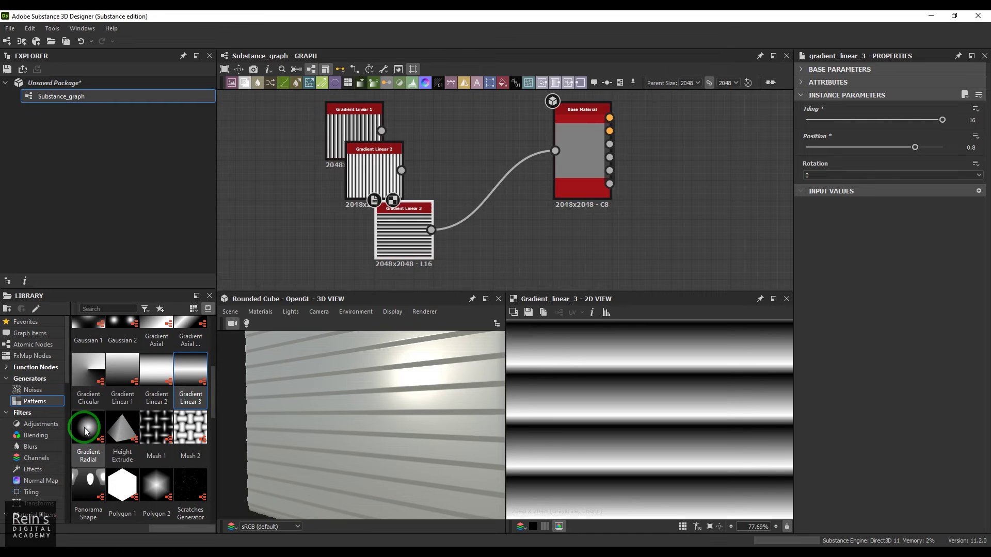
{"action": "left_click", "coordinate": [853, 173]}
{"action": "left_click", "coordinate": [842, 190]}
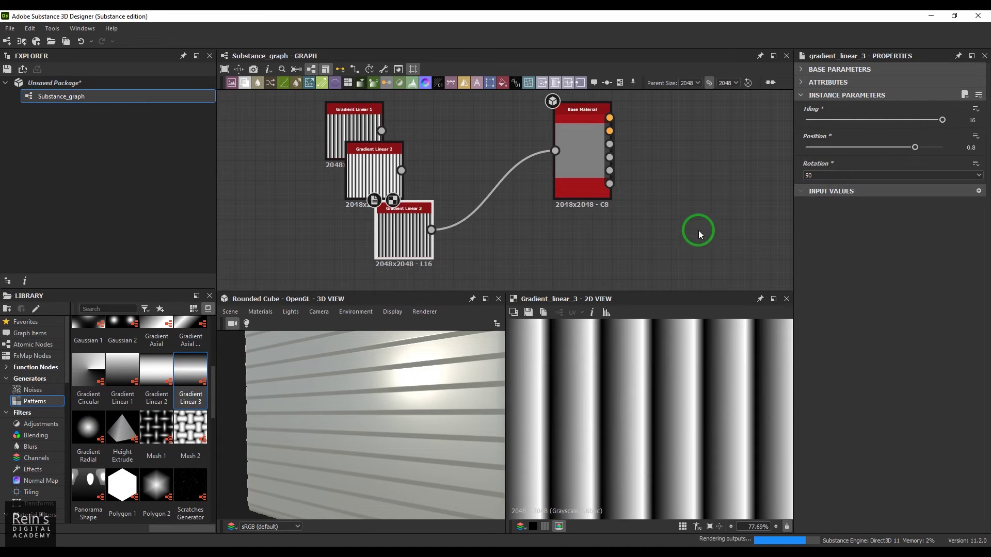
Delete the three linear gradient nodes and feed a Gradient Radial into the Base Material instead.
{"action": "left_click_drag", "start_coordinate": [313, 178], "coordinate": [414, 263]}
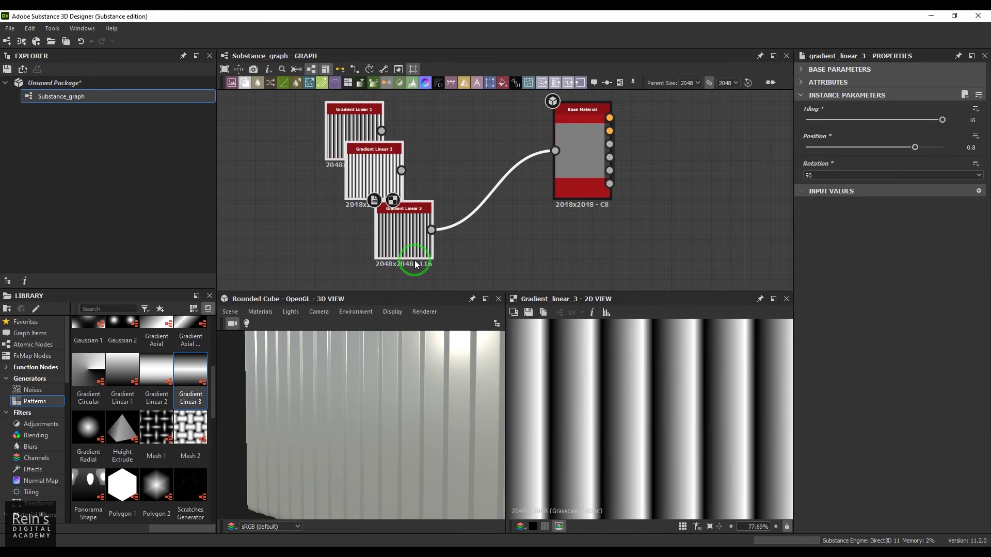
{"action": "key", "text": "Delete"}
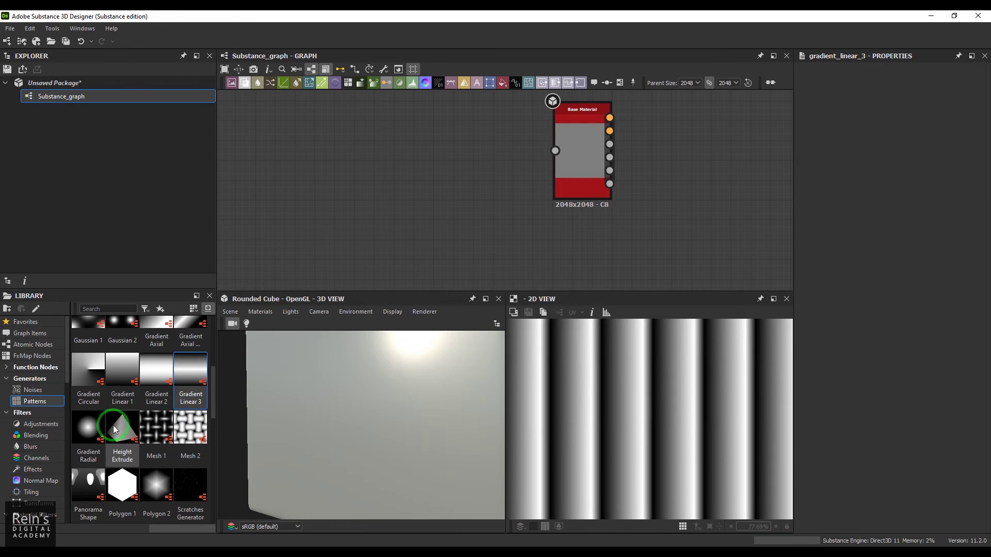
{"action": "left_click", "coordinate": [89, 425]}
{"action": "left_click_drag", "start_coordinate": [89, 426], "coordinate": [554, 151]}
{"action": "left_click", "coordinate": [372, 212]}
{"action": "left_click", "coordinate": [341, 198]}
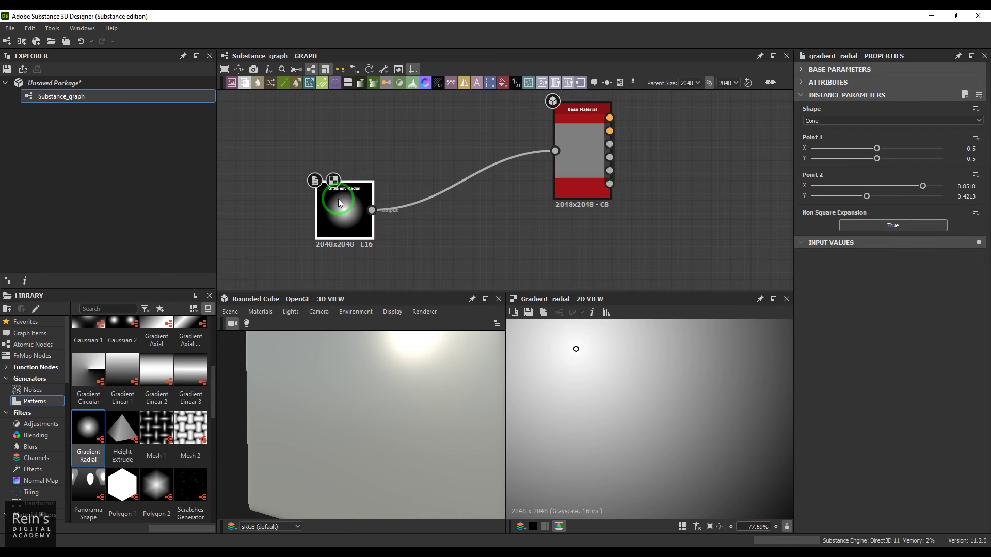
Move the Gradient Radial's Point 2 to X 0.8721, Y 0.3357 and change its Shape to Hemisphere.
{"action": "left_click", "coordinate": [577, 462]}
{"action": "scroll", "coordinate": [614, 426], "scroll_direction": "down", "scroll_amount": 3}
{"action": "scroll", "coordinate": [614, 427], "scroll_direction": "down", "scroll_amount": 2}
{"action": "left_click_drag", "start_coordinate": [685, 392], "coordinate": [685, 366]}
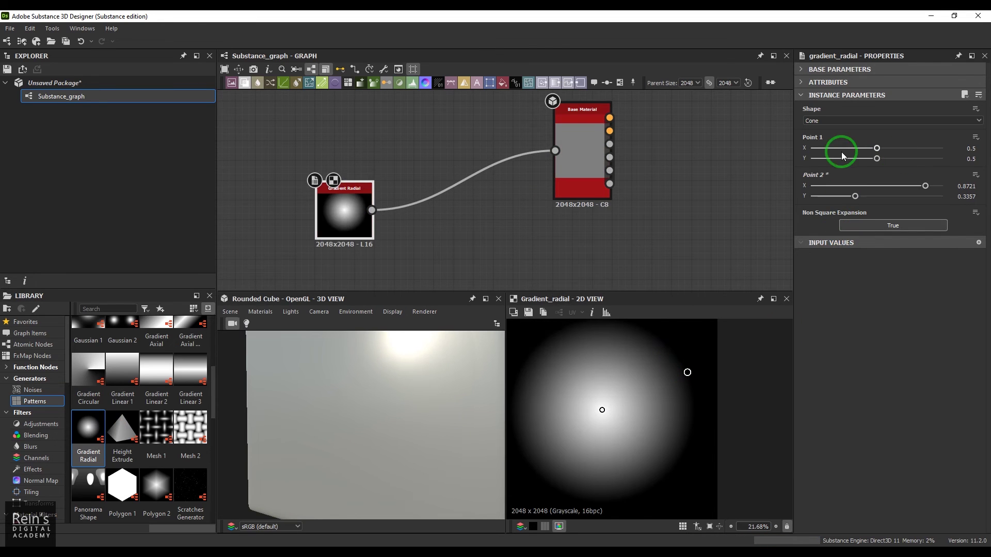
{"action": "left_click", "coordinate": [856, 125]}
{"action": "left_click", "coordinate": [852, 133]}
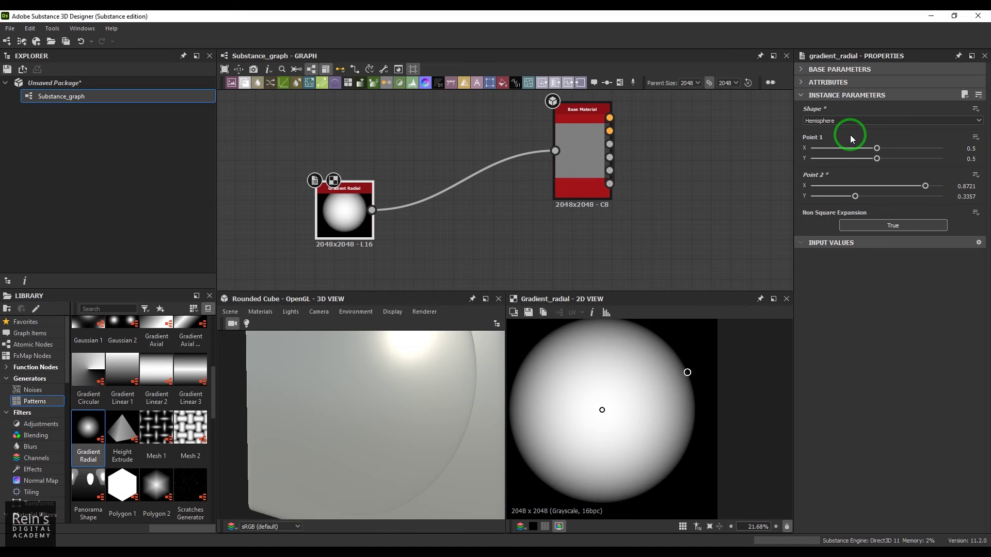
{"action": "left_click", "coordinate": [615, 360]}
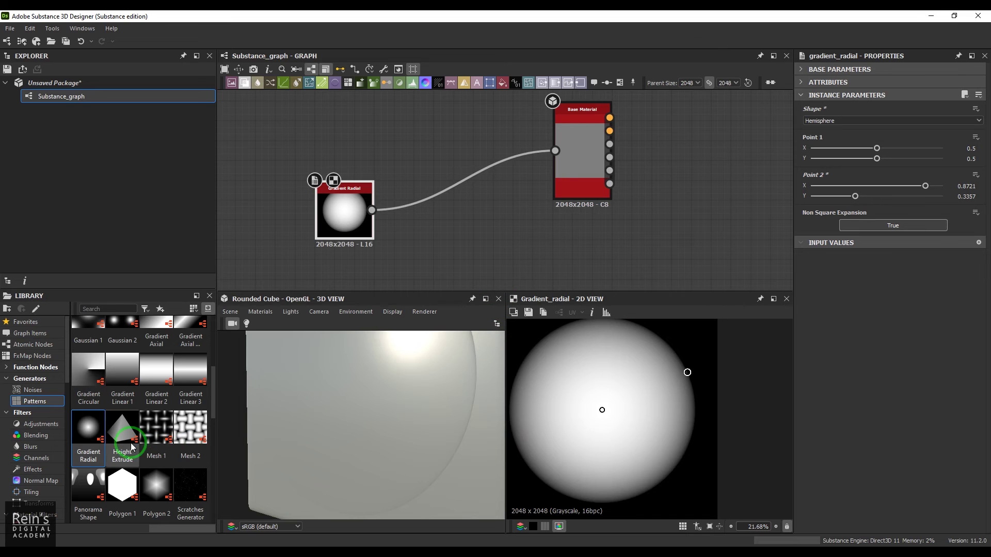
Feed a Mesh 1 pattern into the Base Material and delete the Gradient Radial node.
{"action": "left_click_drag", "start_coordinate": [155, 435], "coordinate": [555, 151]}
{"action": "left_click", "coordinate": [346, 232]}
{"action": "key", "text": "Delete"}
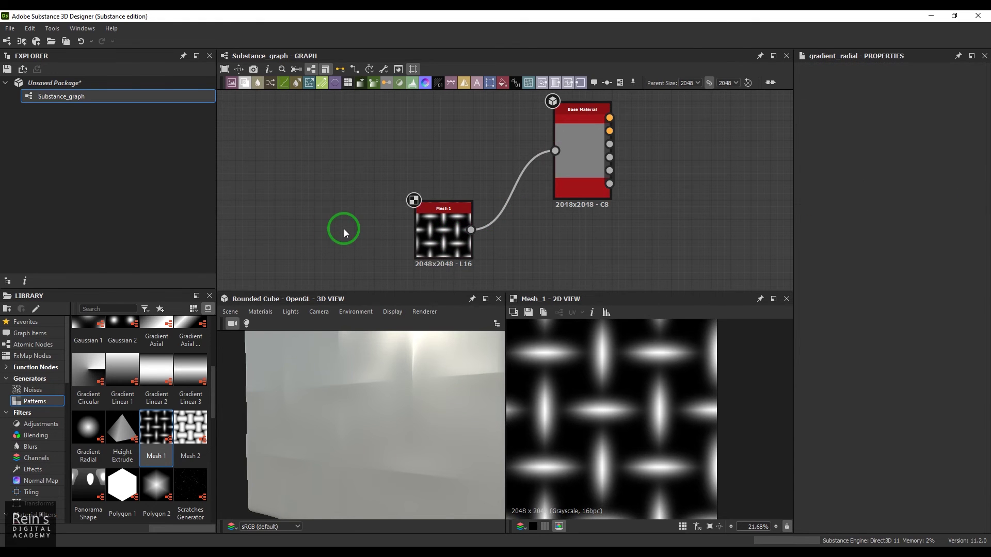
Set the Mesh 1 Tiling to 8, enable Rotate 45 Degrees, and move the node farther from the Base Material.
{"action": "left_click", "coordinate": [466, 237]}
{"action": "left_click_drag", "start_coordinate": [815, 119], "coordinate": [873, 118]}
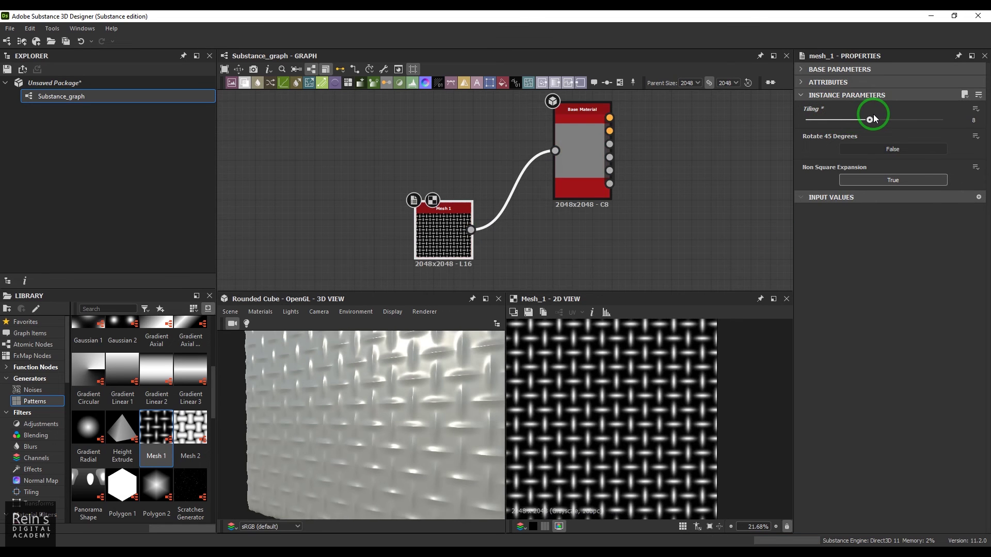
{"action": "left_click", "coordinate": [869, 150]}
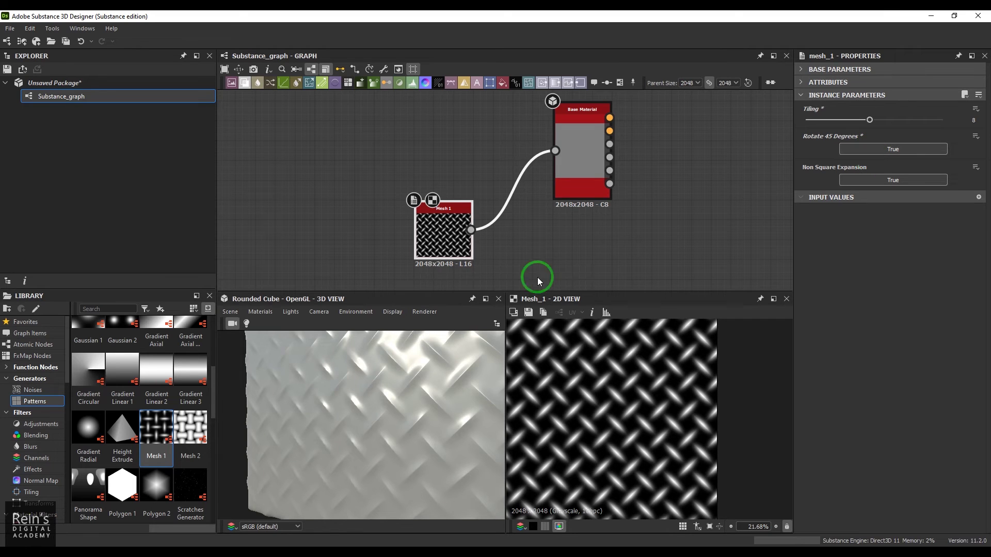
{"action": "left_click_drag", "start_coordinate": [449, 235], "coordinate": [389, 243]}
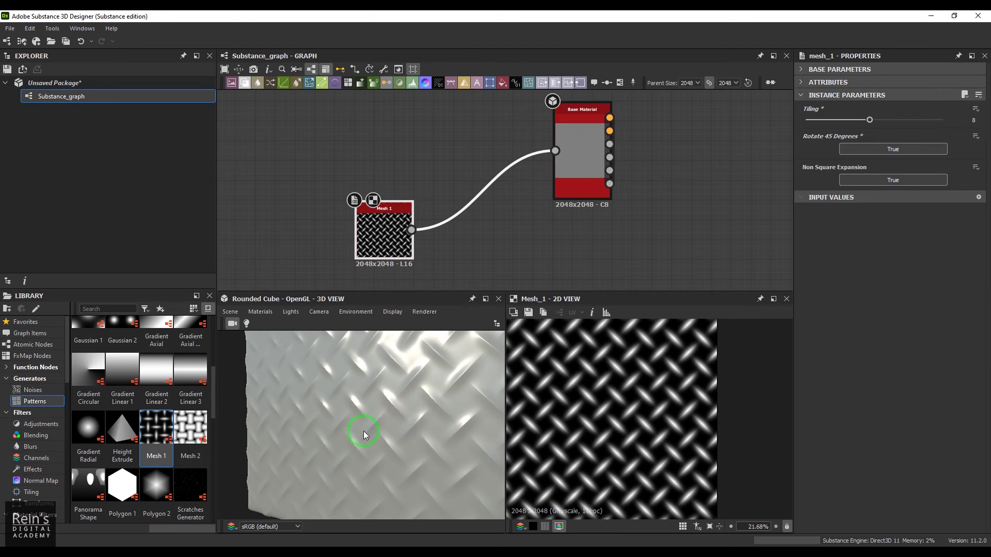
Add a Mesh 2 node above Mesh 1 and connect it to the Base Material in its place.
{"action": "left_click_drag", "start_coordinate": [191, 428], "coordinate": [442, 192]}
{"action": "left_click_drag", "start_coordinate": [432, 157], "coordinate": [555, 150]}
{"action": "left_click", "coordinate": [422, 168]}
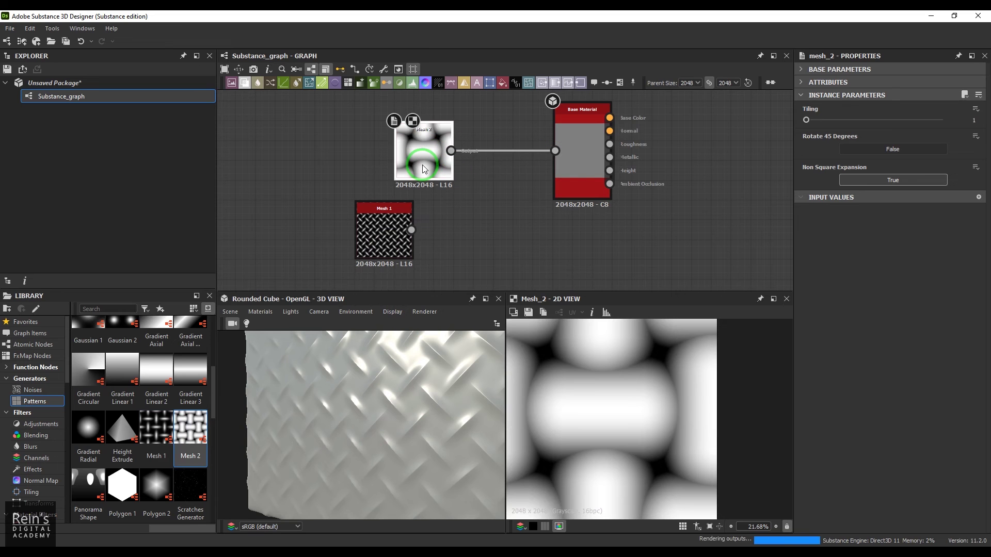
Set the Mesh 2 Tiling to 14, enable Rotate 45 Degrees, and align the node above Mesh 1.
{"action": "left_click", "coordinate": [838, 130]}
{"action": "left_click_drag", "start_coordinate": [808, 124], "coordinate": [923, 120]}
{"action": "left_click", "coordinate": [426, 382]}
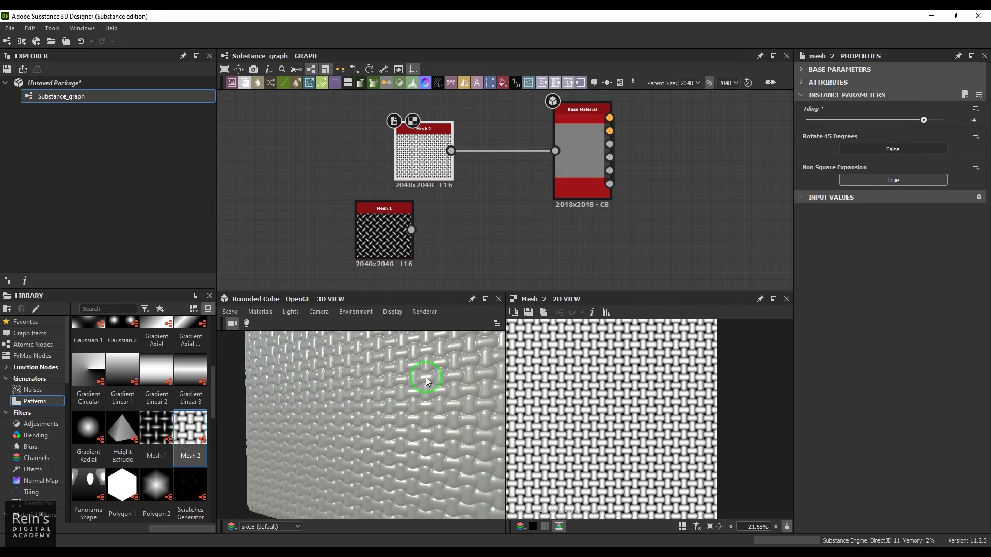
{"action": "left_click", "coordinate": [884, 149]}
{"action": "left_click", "coordinate": [584, 417]}
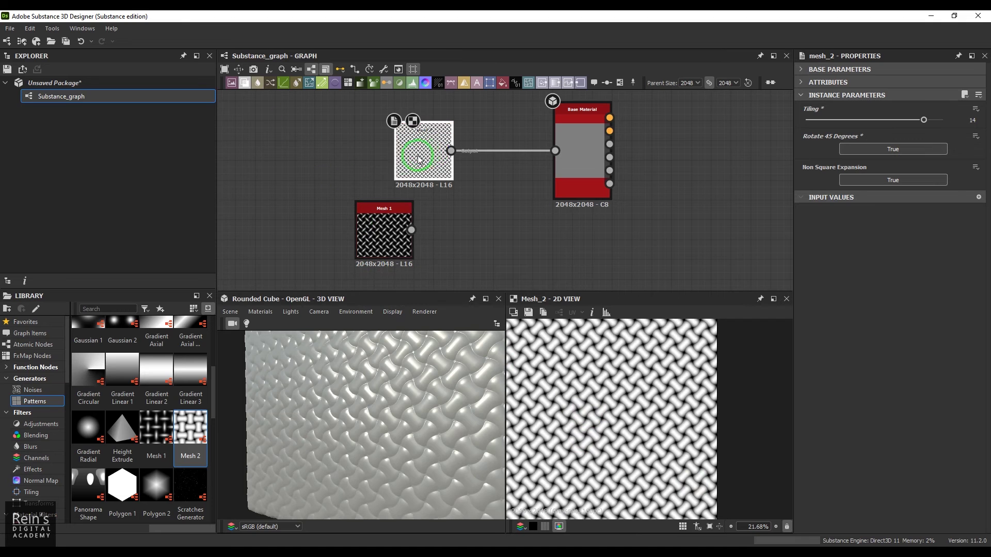
{"action": "left_click_drag", "start_coordinate": [411, 150], "coordinate": [372, 158]}
Replace the two Mesh nodes with a Polygon 1 node connected to the Base Material.
{"action": "left_click", "coordinate": [201, 485]}
{"action": "left_click_drag", "start_coordinate": [217, 405], "coordinate": [216, 427]}
{"action": "left_click_drag", "start_coordinate": [123, 406], "coordinate": [457, 235]}
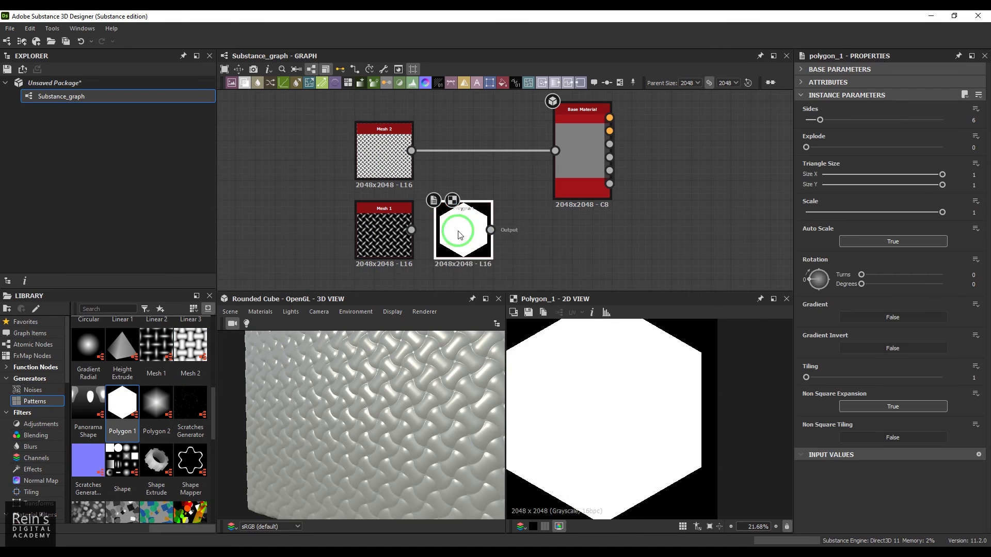
{"action": "left_click_drag", "start_coordinate": [311, 126], "coordinate": [391, 244]}
{"action": "key", "text": "Delete"}
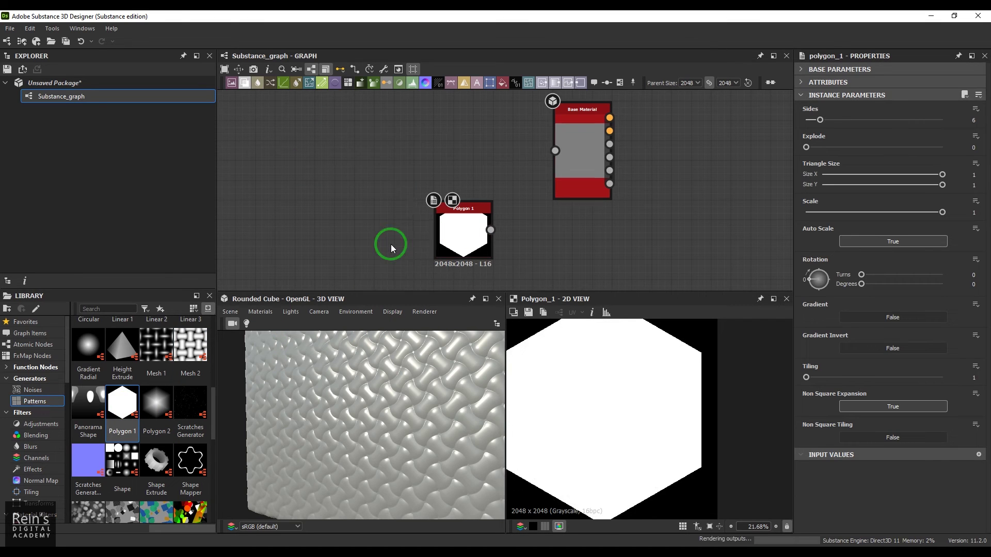
{"action": "left_click_drag", "start_coordinate": [464, 235], "coordinate": [554, 150]}
{"action": "left_click", "coordinate": [398, 205]}
Try the Polygon 1 Explode at 0.12 with Scale 0.68, and reduce Explode to 0.03 to narrow the gaps between the triangles.
{"action": "left_click", "coordinate": [670, 385]}
{"action": "key", "text": "f"}
{"action": "scroll", "coordinate": [672, 390], "scroll_direction": "up", "scroll_amount": 1}
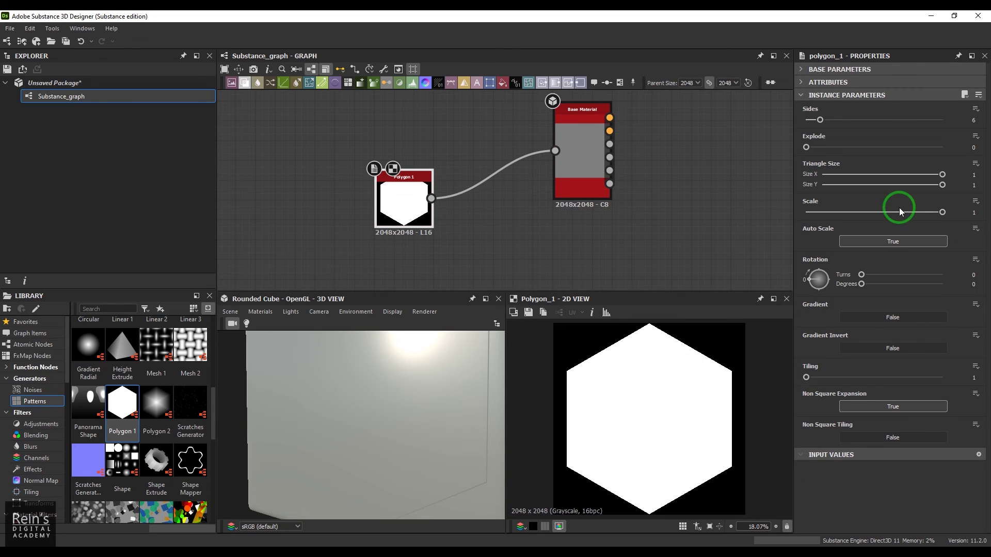
{"action": "left_click_drag", "start_coordinate": [815, 148], "coordinate": [823, 148]}
{"action": "left_click_drag", "start_coordinate": [946, 213], "coordinate": [899, 215]}
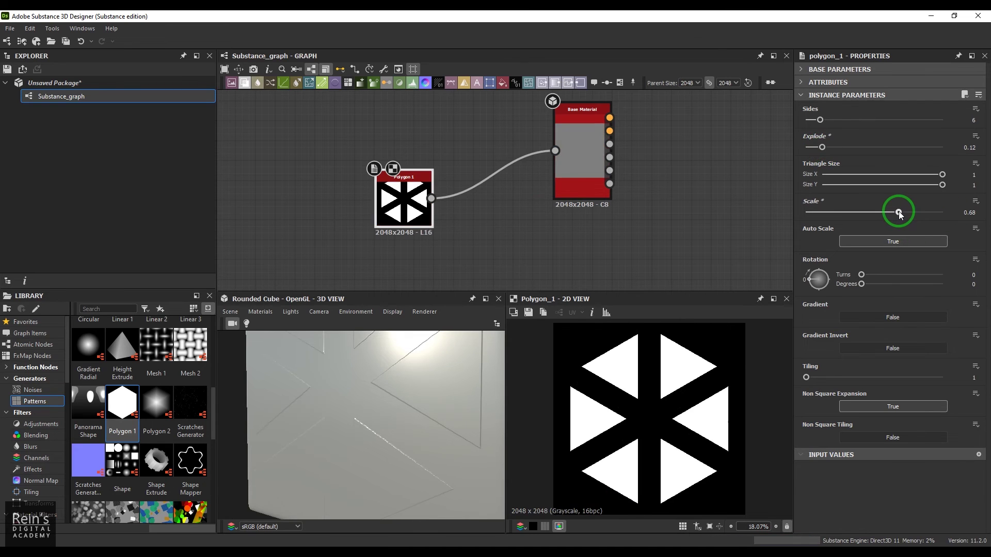
{"action": "left_click_drag", "start_coordinate": [822, 148], "coordinate": [809, 150]}
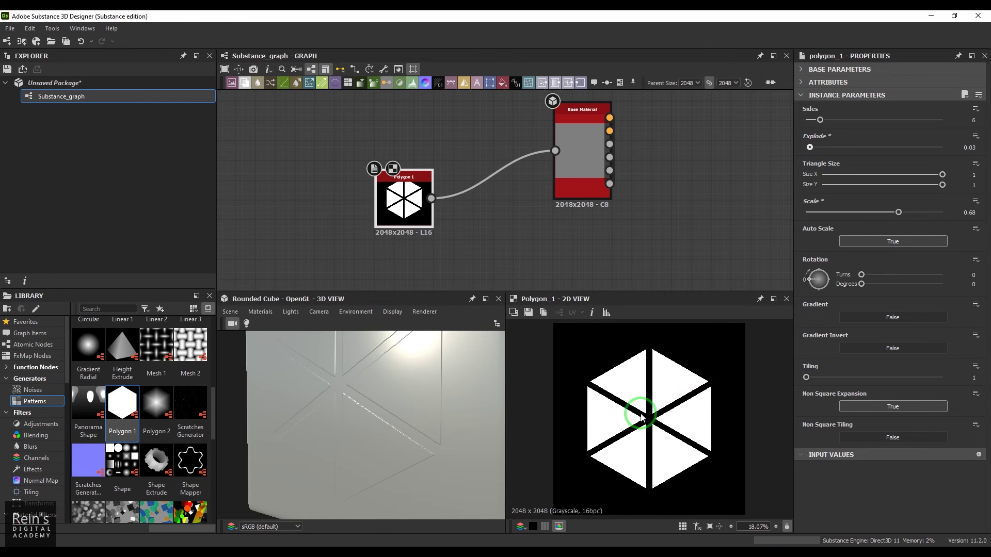
Try the Polygon 1 with 7 and 4 Sides, and shrink the Triangle Size X to 0.45.
{"action": "mouse_move", "coordinate": [824, 128]}
{"action": "left_mouse_down"}
{"action": "mouse_move", "coordinate": [802, 123]}
{"action": "mouse_move", "coordinate": [847, 122]}
{"action": "mouse_move", "coordinate": [826, 125]}
{"action": "left_mouse_up"}
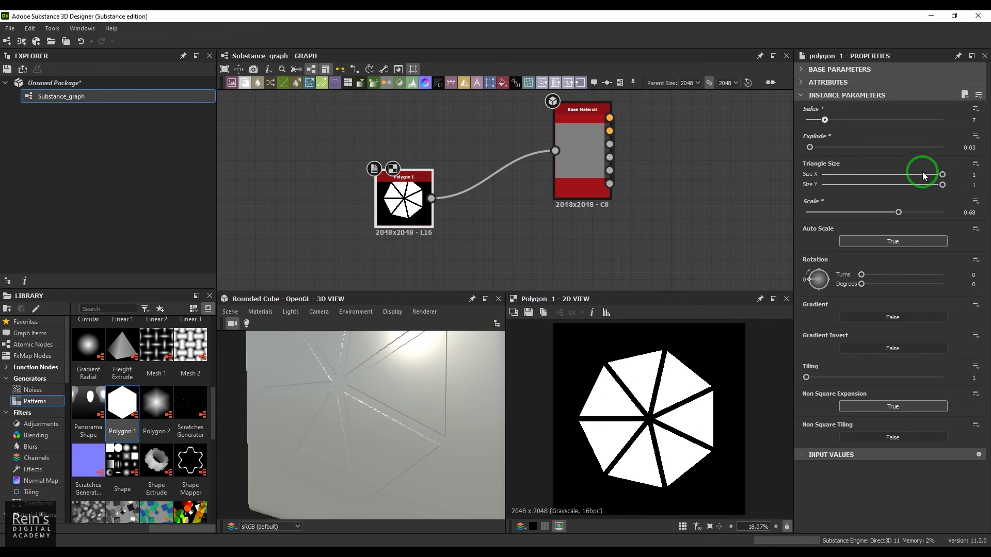
{"action": "left_click_drag", "start_coordinate": [826, 124], "coordinate": [812, 123]}
{"action": "left_click", "coordinate": [708, 484]}
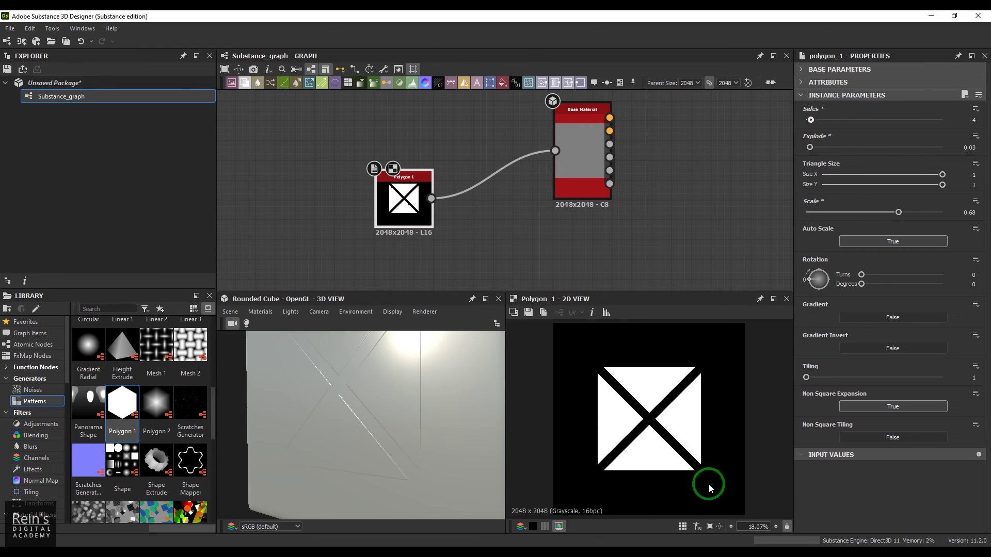
{"action": "left_click_drag", "start_coordinate": [926, 179], "coordinate": [877, 176]}
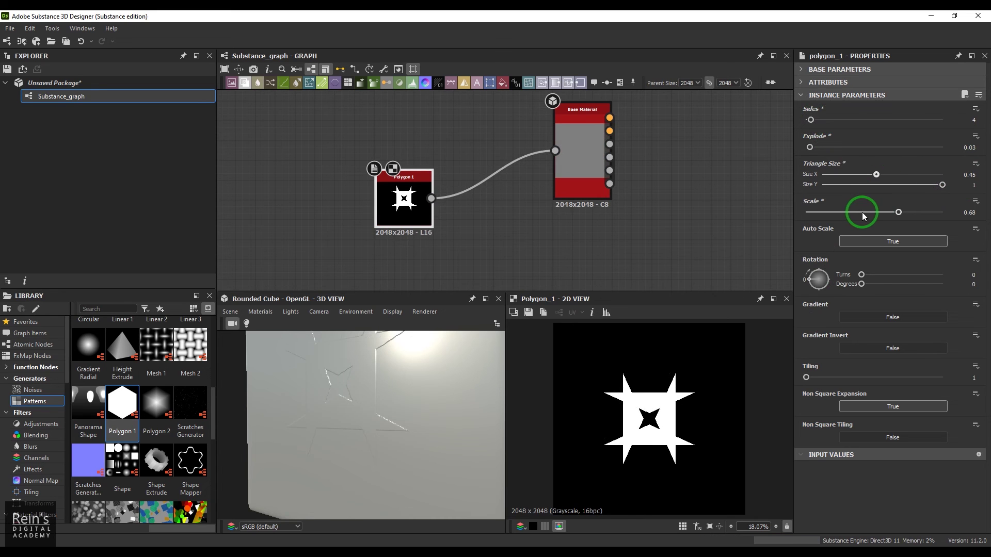
Return the Polygon 1 Explode to 0 and Scale to 1.
{"action": "left_click_drag", "start_coordinate": [809, 150], "coordinate": [789, 147]}
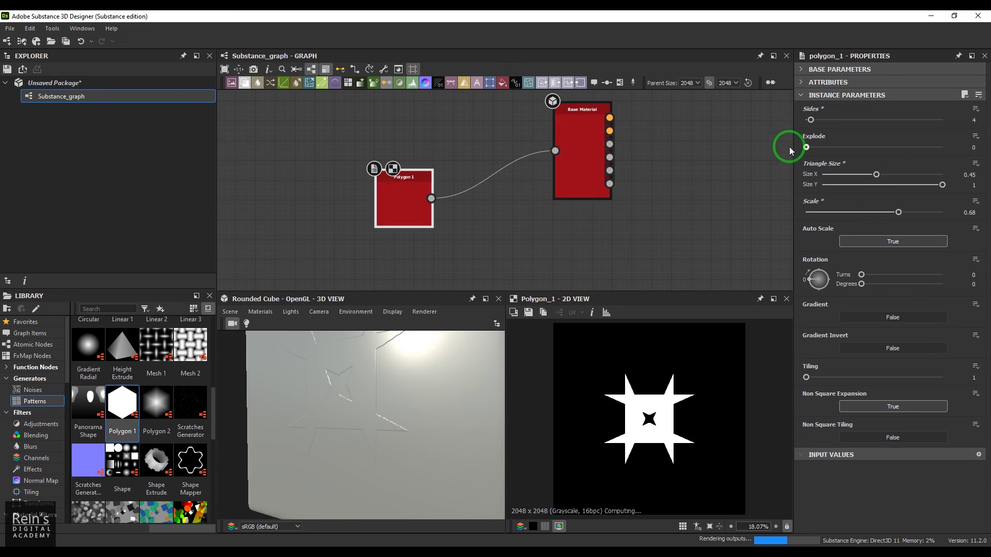
{"action": "left_click", "coordinate": [980, 139]}
{"action": "left_click", "coordinate": [931, 189]}
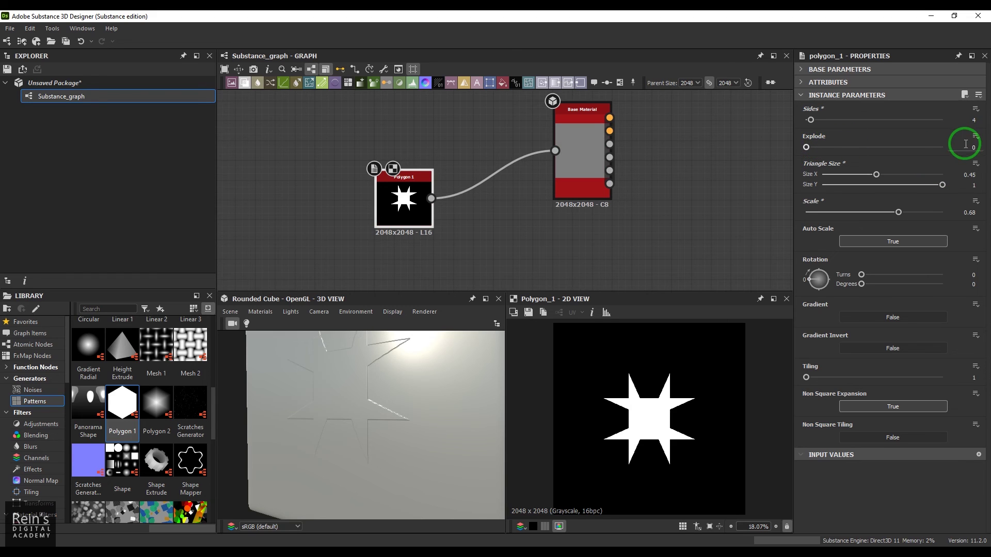
{"action": "left_click_drag", "start_coordinate": [899, 213], "coordinate": [974, 214]}
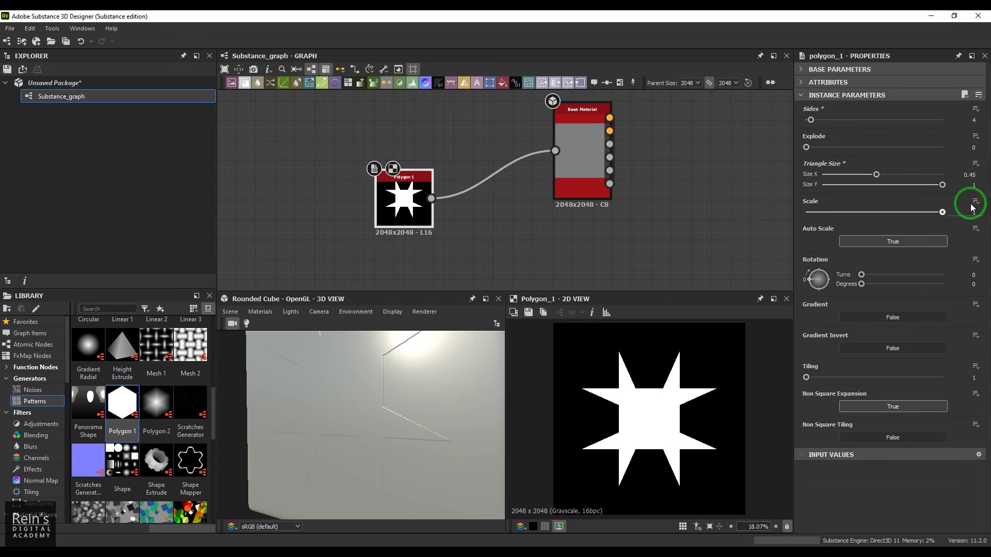
Reset the Polygon 1 Sides, Explode and Triangle Size to their default values.
{"action": "left_click", "coordinate": [976, 109]}
{"action": "left_click", "coordinate": [951, 139]}
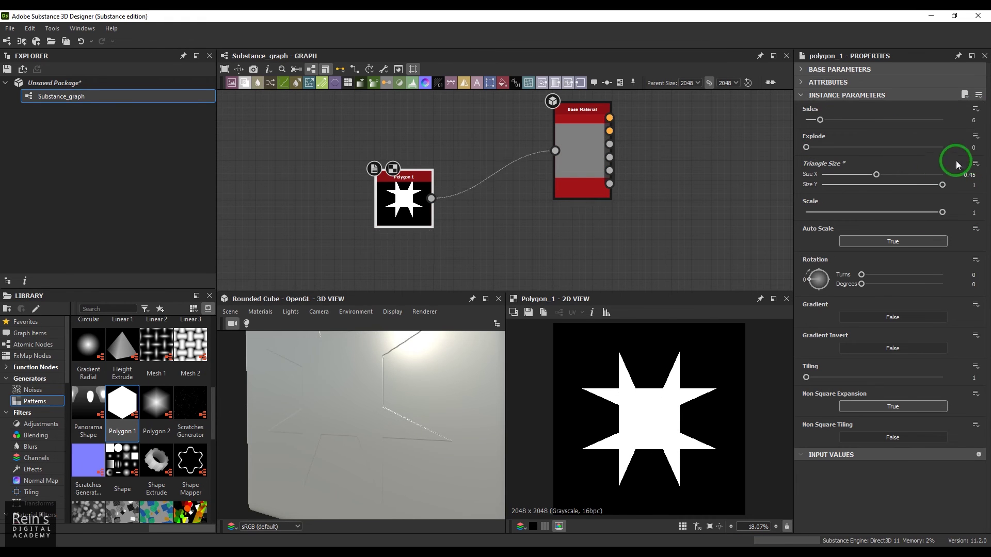
{"action": "left_click", "coordinate": [975, 139]}
{"action": "left_click", "coordinate": [939, 189]}
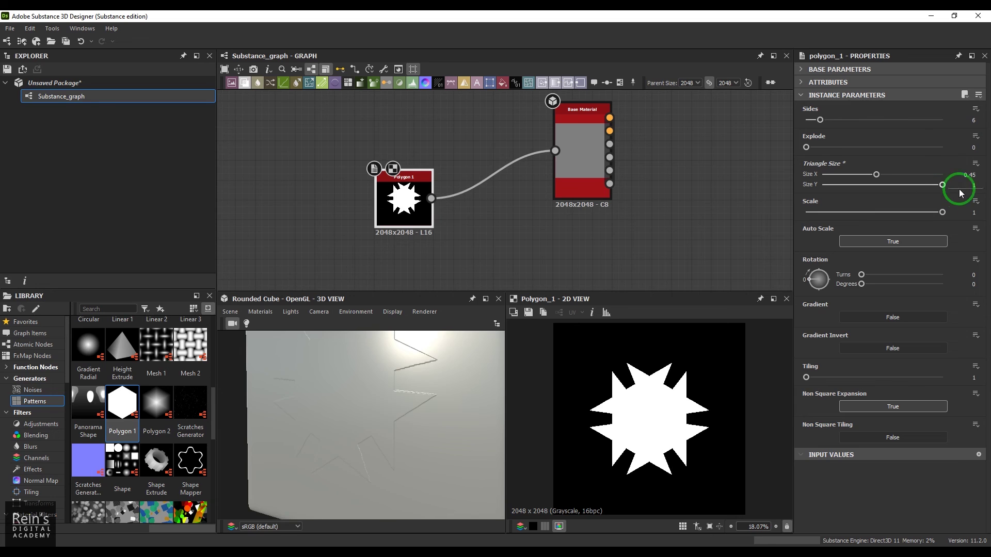
{"action": "left_click", "coordinate": [975, 163]}
{"action": "left_click", "coordinate": [950, 216]}
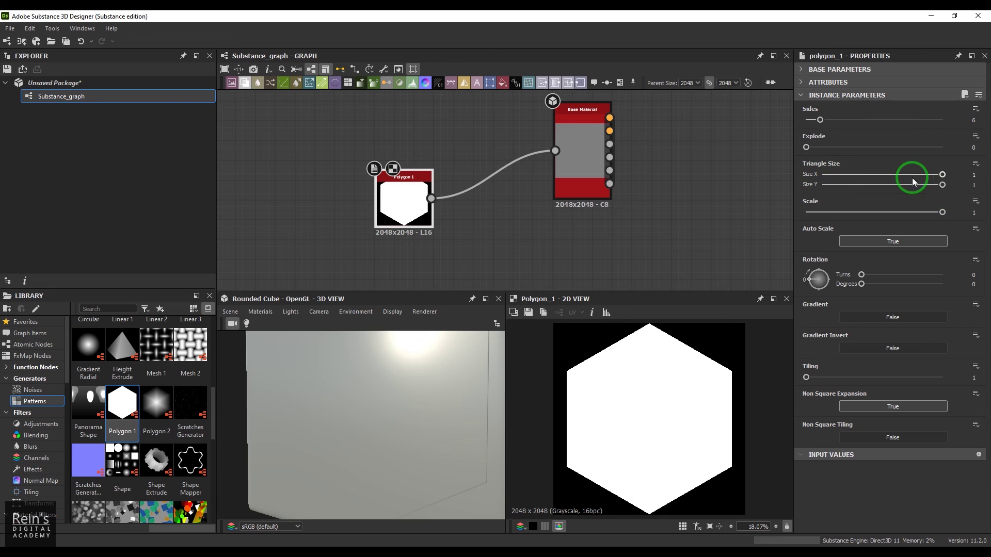
Set the Polygon 1 Triangle Size to 0.58 in X and Y with Explode 0.2, and try Size X at 0.42.
{"action": "left_click_drag", "start_coordinate": [941, 175], "coordinate": [892, 175]}
{"action": "left_click_drag", "start_coordinate": [943, 185], "coordinate": [893, 190]}
{"action": "left_click_drag", "start_coordinate": [806, 148], "coordinate": [833, 149]}
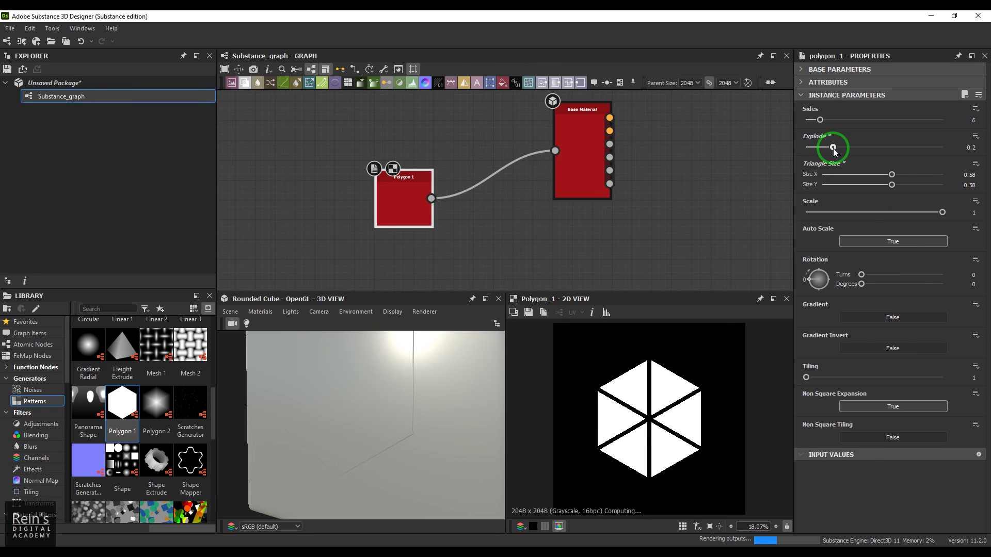
{"action": "left_click", "coordinate": [872, 176]}
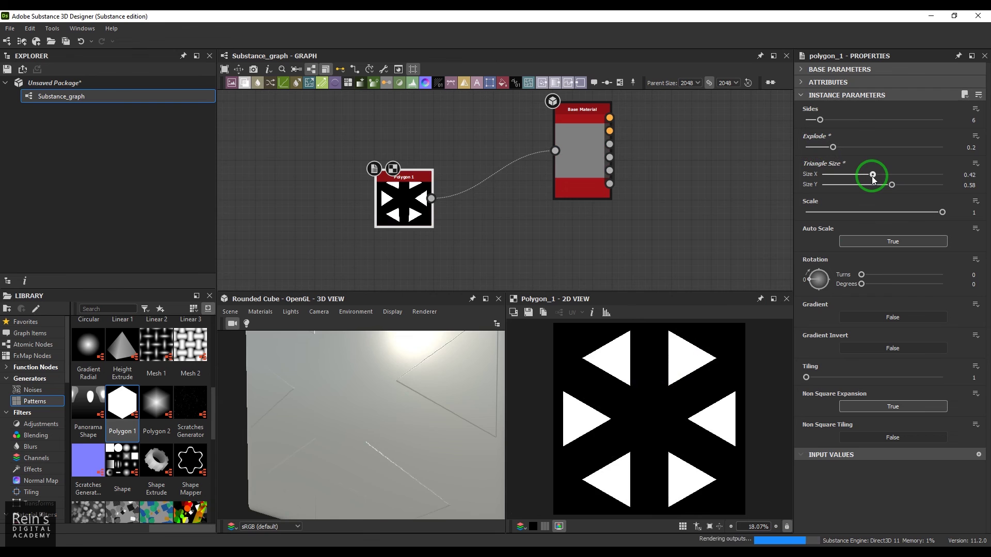
Set the Triangle Size to X 0.54, Y 1 with Scale 1, and rotate the polygon by 0.18 turns.
{"action": "mouse_move", "coordinate": [871, 175]}
{"action": "left_mouse_down"}
{"action": "mouse_move", "coordinate": [918, 185]}
{"action": "mouse_move", "coordinate": [885, 186]}
{"action": "mouse_move", "coordinate": [952, 185]}
{"action": "mouse_move", "coordinate": [943, 178]}
{"action": "left_mouse_up"}
{"action": "mouse_move", "coordinate": [942, 212]}
{"action": "left_mouse_down"}
{"action": "mouse_move", "coordinate": [907, 218]}
{"action": "mouse_move", "coordinate": [959, 206]}
{"action": "left_mouse_up"}
{"action": "left_click_drag", "start_coordinate": [865, 274], "coordinate": [876, 277]}
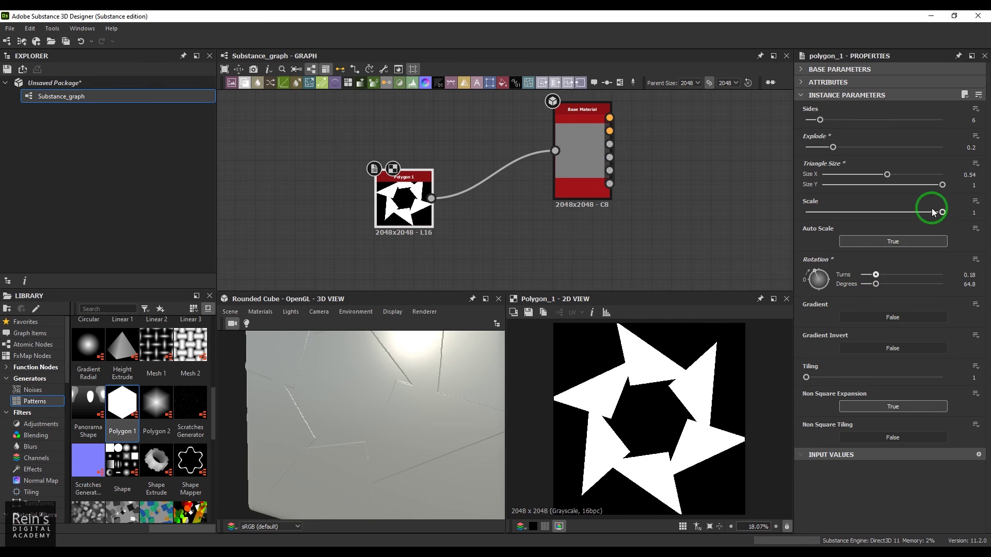
Enable Gradient and Gradient Invert on Polygon 1 and set its Tiling to 6.
{"action": "left_click", "coordinate": [899, 317]}
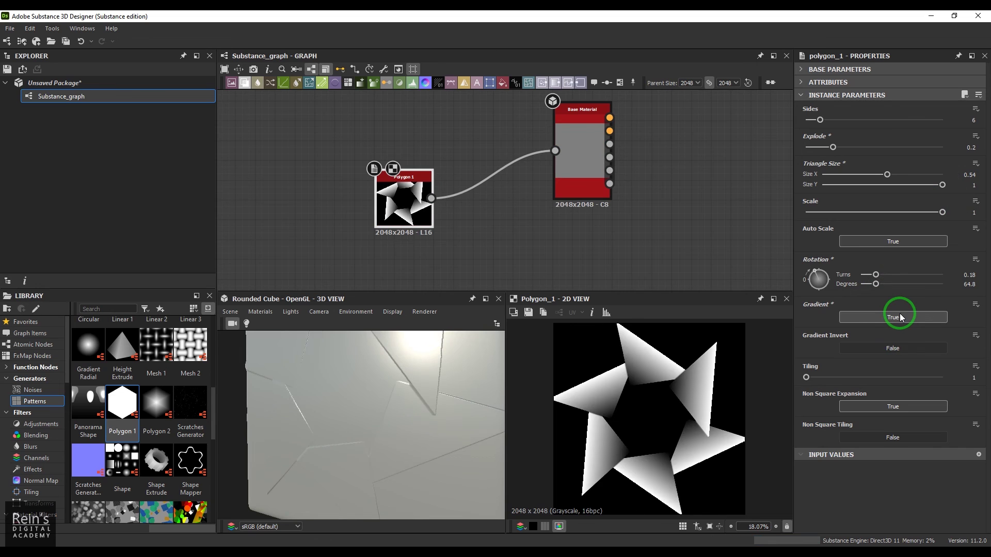
{"action": "left_click", "coordinate": [899, 349]}
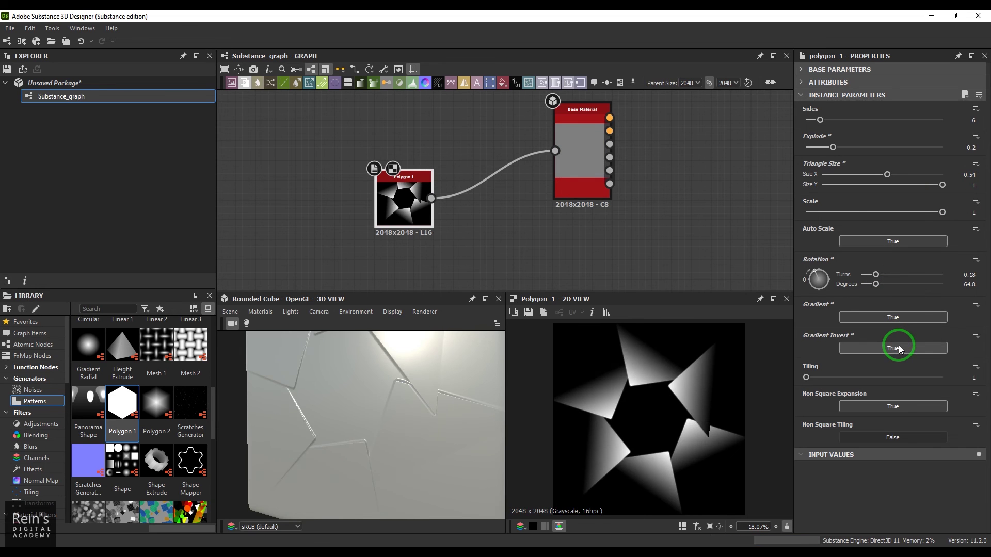
{"action": "left_click_drag", "start_coordinate": [817, 382], "coordinate": [855, 377]}
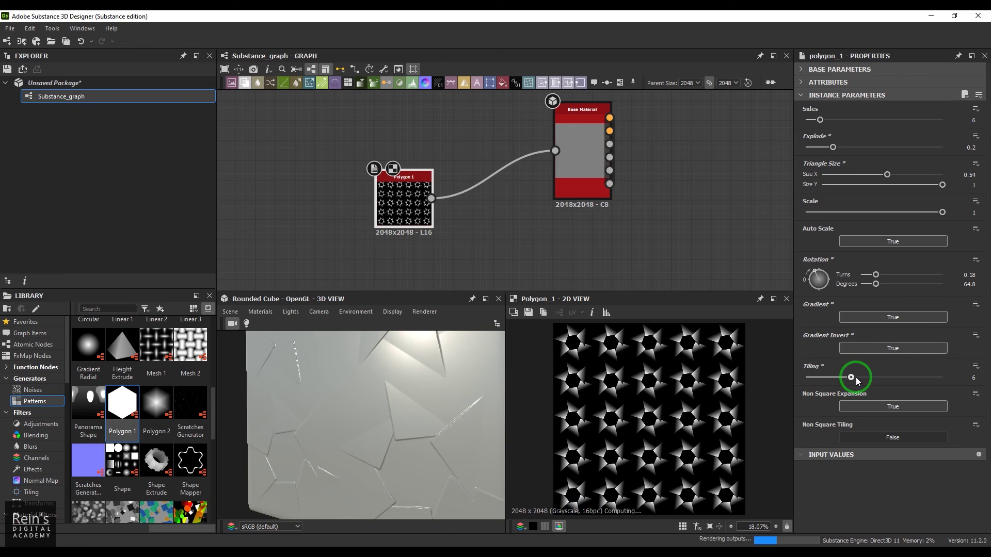
Set the Polygon 1 Sides to 11 and turn off Gradient Invert, checking the pattern on the cube.
{"action": "left_click", "coordinate": [385, 408]}
{"action": "scroll", "coordinate": [385, 408], "scroll_direction": "down", "scroll_amount": 5}
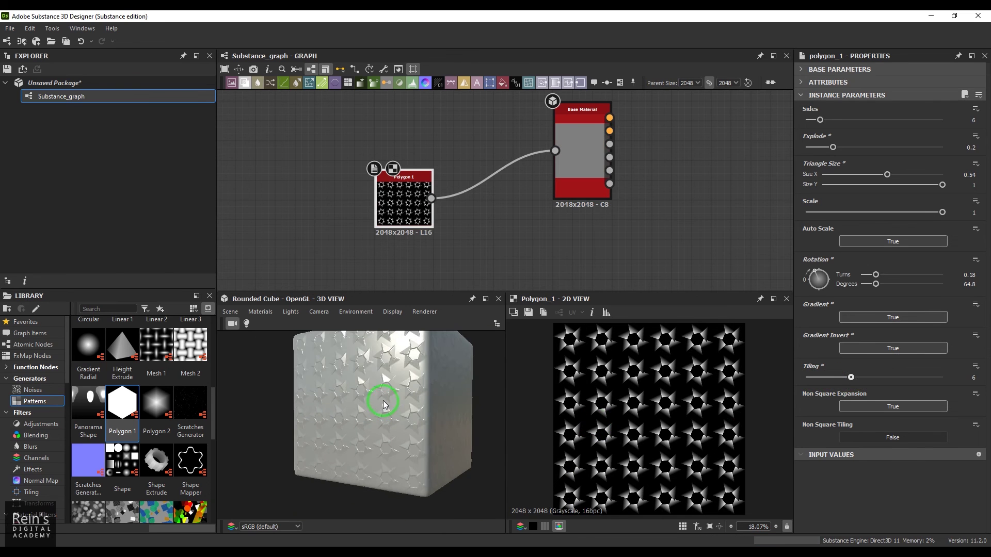
{"action": "scroll", "coordinate": [385, 401], "scroll_direction": "up", "scroll_amount": 5}
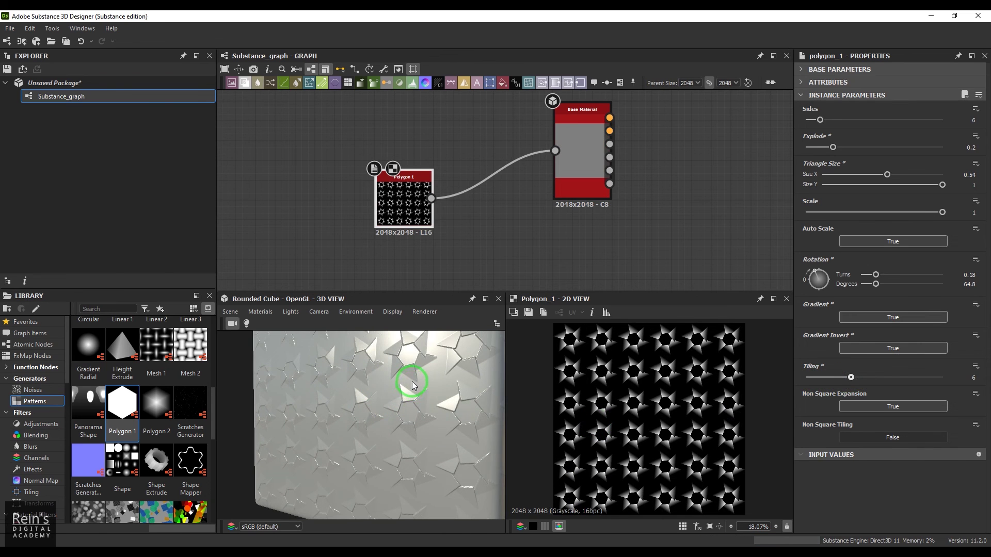
{"action": "left_click_drag", "start_coordinate": [828, 126], "coordinate": [845, 121]}
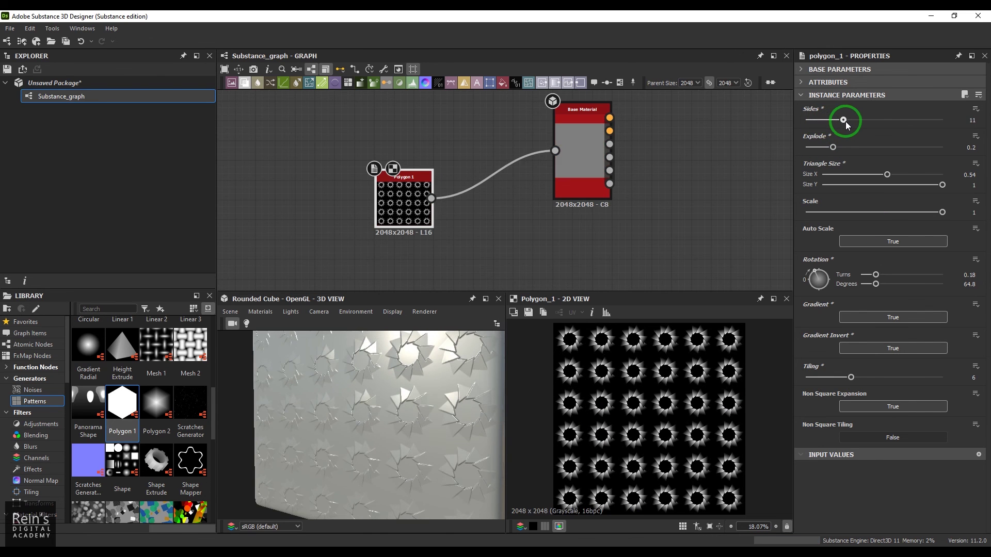
{"action": "left_click", "coordinate": [866, 352]}
{"action": "left_click", "coordinate": [618, 398]}
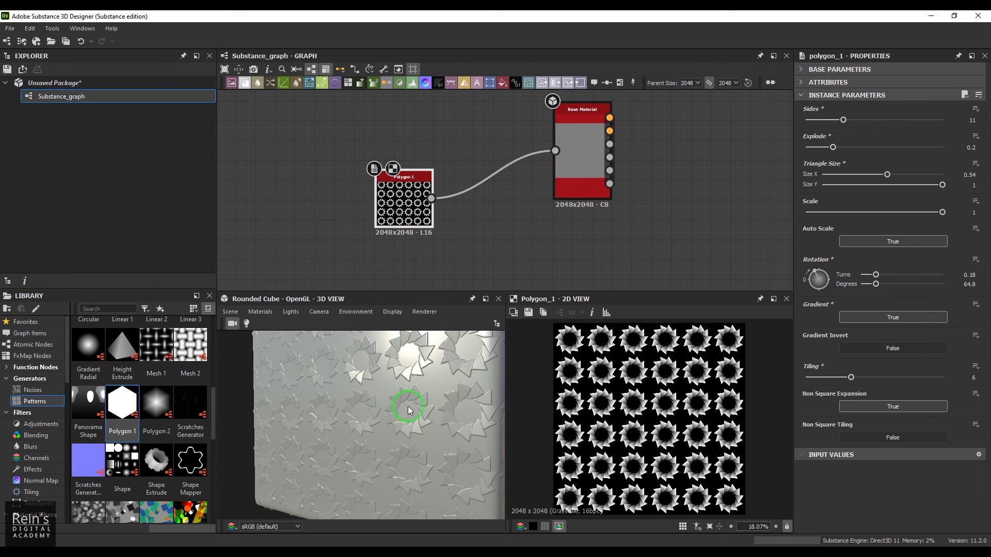
{"action": "left_click_drag", "start_coordinate": [439, 395], "coordinate": [410, 388]}
Add a Polygon 2 node feeding the Base Material's height, with Tiling 8 and Sides 4.
{"action": "left_click_drag", "start_coordinate": [156, 405], "coordinate": [555, 151]}
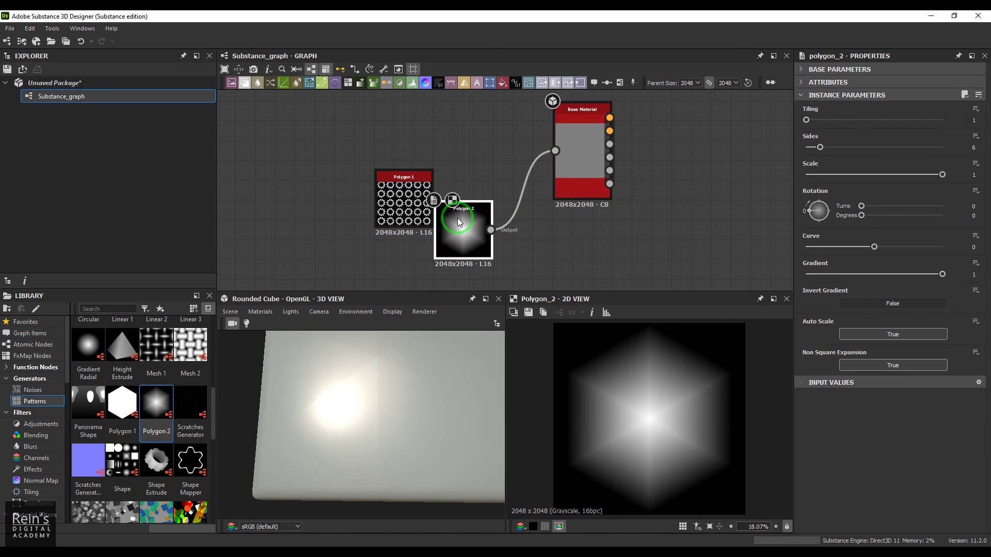
{"action": "left_click_drag", "start_coordinate": [807, 120], "coordinate": [911, 120]}
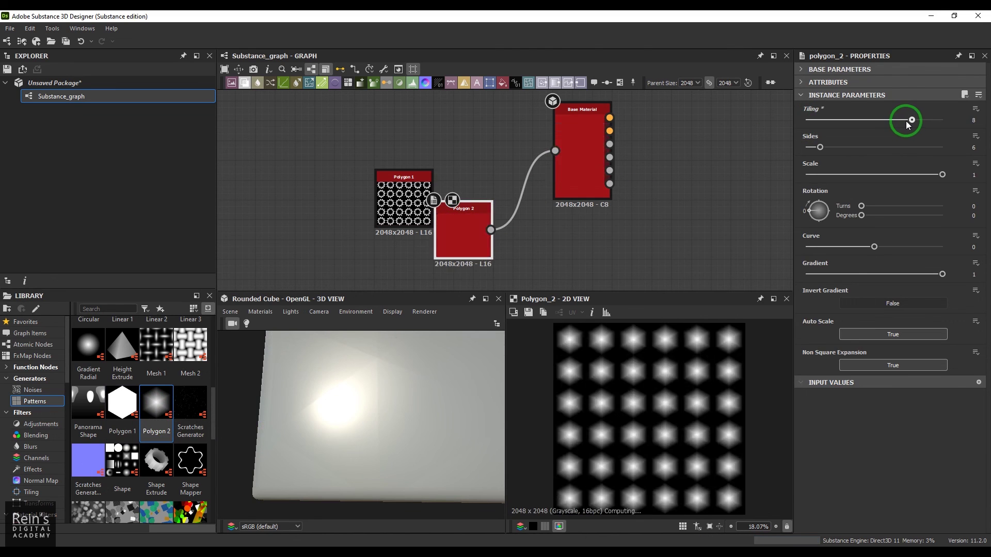
{"action": "left_click_drag", "start_coordinate": [442, 379], "coordinate": [587, 289]}
{"action": "left_click_drag", "start_coordinate": [815, 157], "coordinate": [812, 150]}
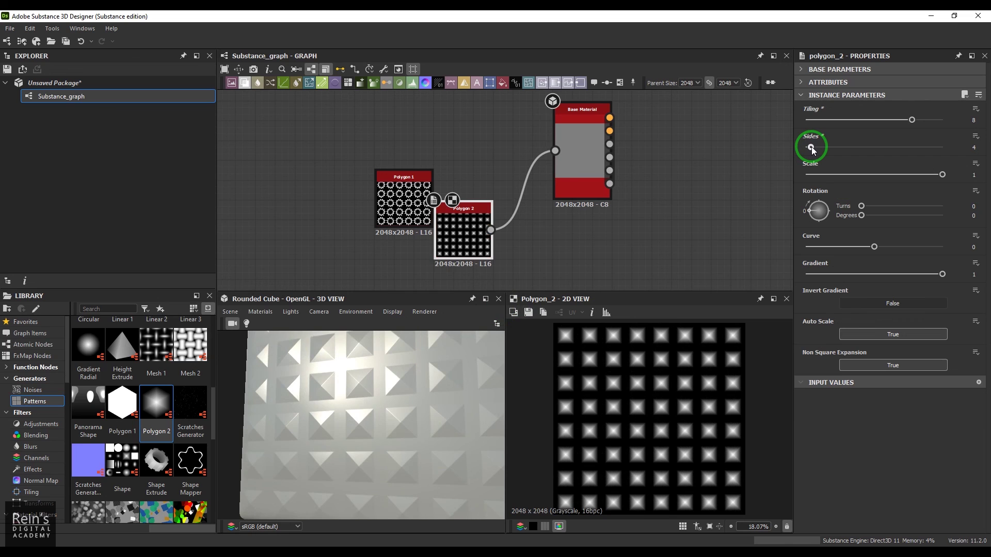
Test the Polygon 2 Scale and Gradient, leaving both at 1, with Rotation about 0.13 turns and Curve -0.74.
{"action": "left_click", "coordinate": [853, 175]}
{"action": "left_click_drag", "start_coordinate": [853, 175], "coordinate": [955, 174]}
{"action": "left_click_drag", "start_coordinate": [866, 208], "coordinate": [873, 208]}
{"action": "left_click_drag", "start_coordinate": [863, 249], "coordinate": [832, 251]}
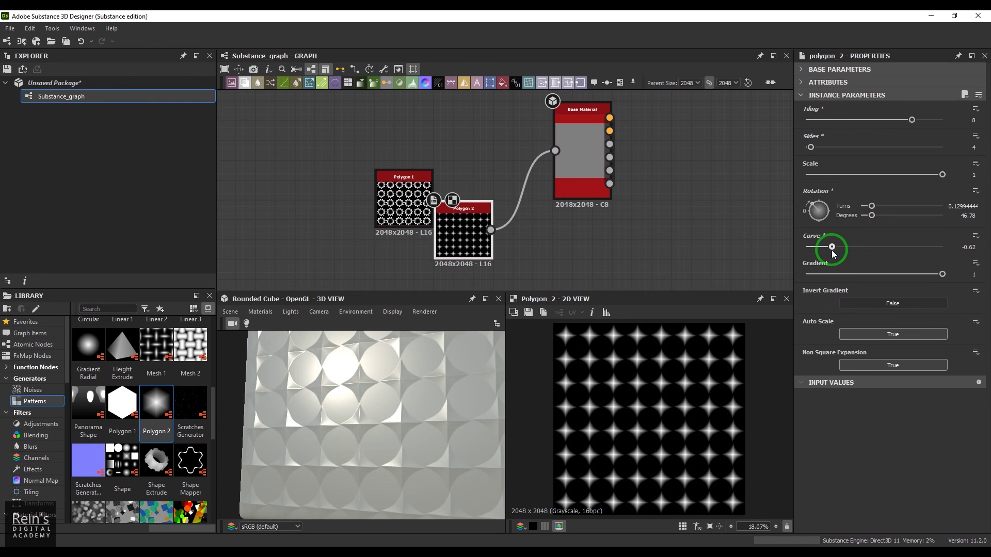
{"action": "left_click_drag", "start_coordinate": [832, 251], "coordinate": [937, 273]}
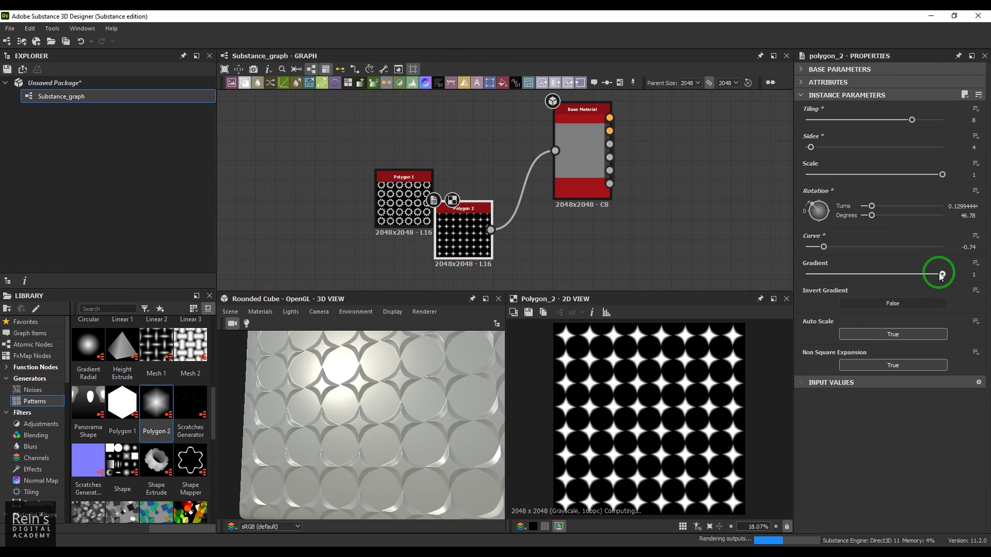
Enable Invert Gradient on Polygon 2 and set its Sides to 5.
{"action": "left_click", "coordinate": [897, 304]}
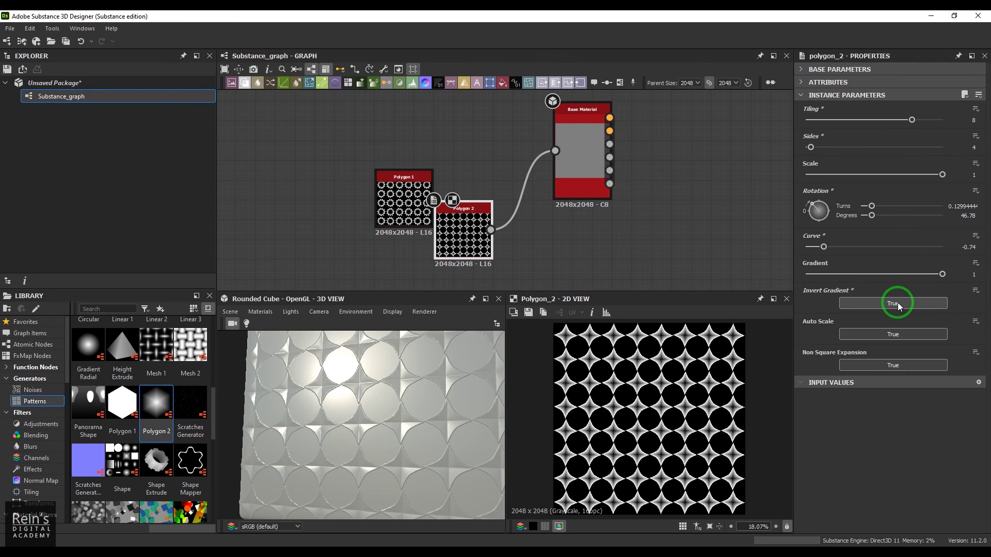
{"action": "scroll", "coordinate": [386, 405], "scroll_direction": "up", "scroll_amount": 3}
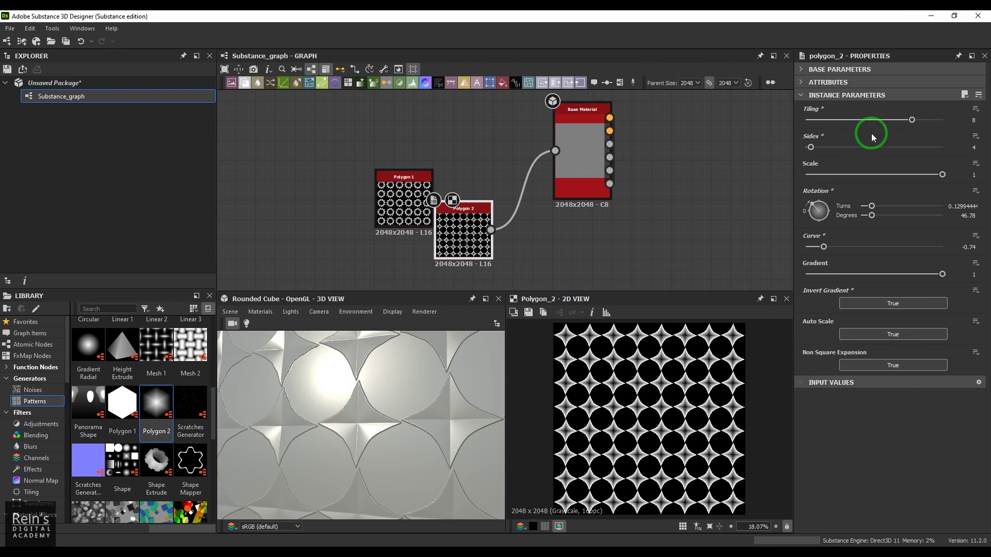
{"action": "left_click_drag", "start_coordinate": [810, 149], "coordinate": [817, 147]}
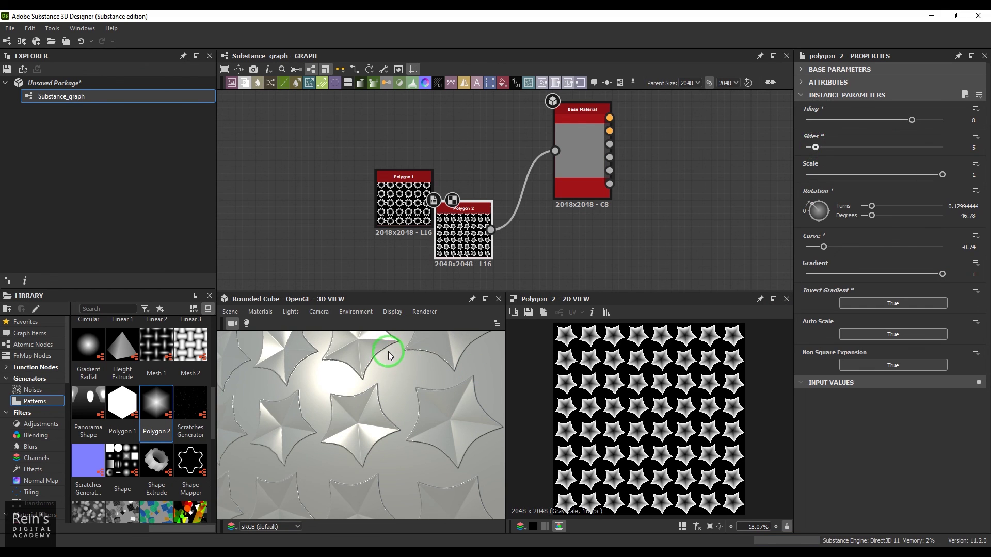
Delete the Polygon 1 and Polygon 2 nodes from the graph.
{"action": "left_click", "coordinate": [401, 179]}
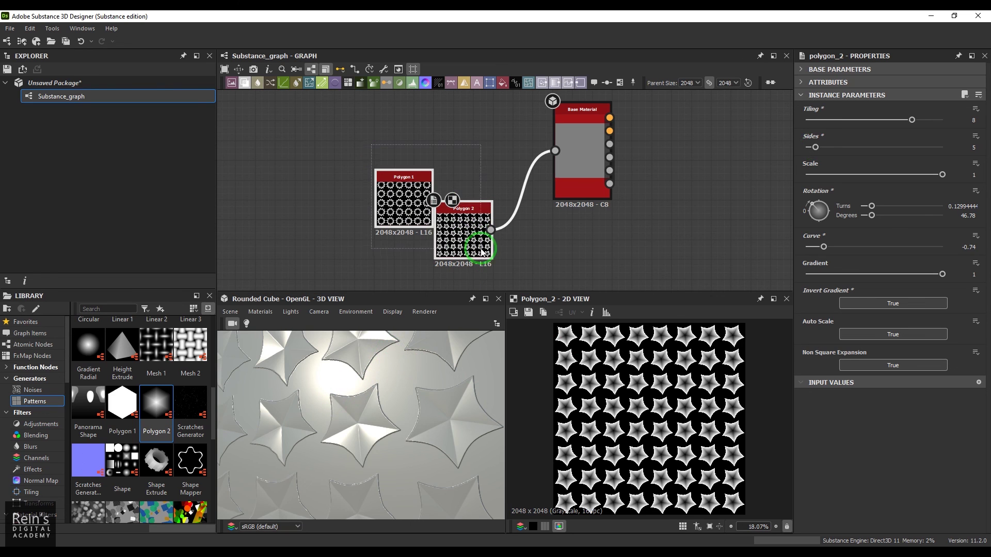
{"action": "left_click_drag", "start_coordinate": [472, 256], "coordinate": [393, 237]}
{"action": "key", "text": "Delete"}
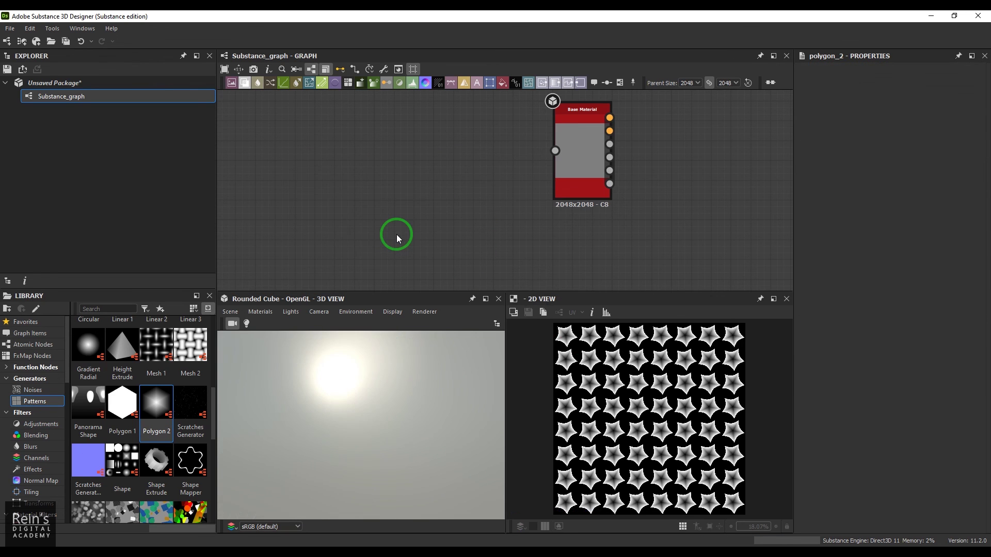
Add a Scratches Generator feeding the Base Material's height, with Spline Number 452 and Max Segments Per Spline 60.
{"action": "left_click_drag", "start_coordinate": [210, 370], "coordinate": [555, 151]}
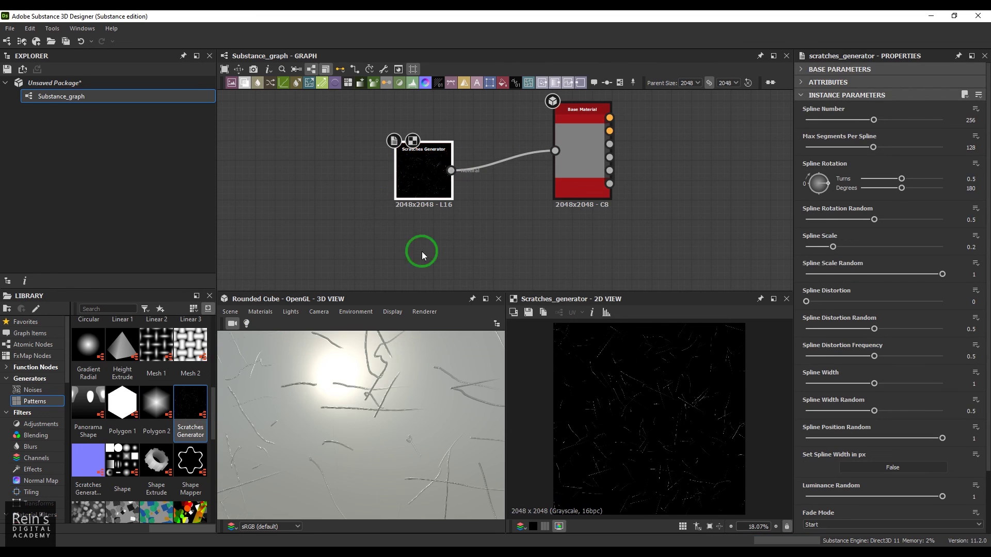
{"action": "left_click_drag", "start_coordinate": [398, 360], "coordinate": [403, 358]}
{"action": "left_click_drag", "start_coordinate": [874, 119], "coordinate": [928, 129]}
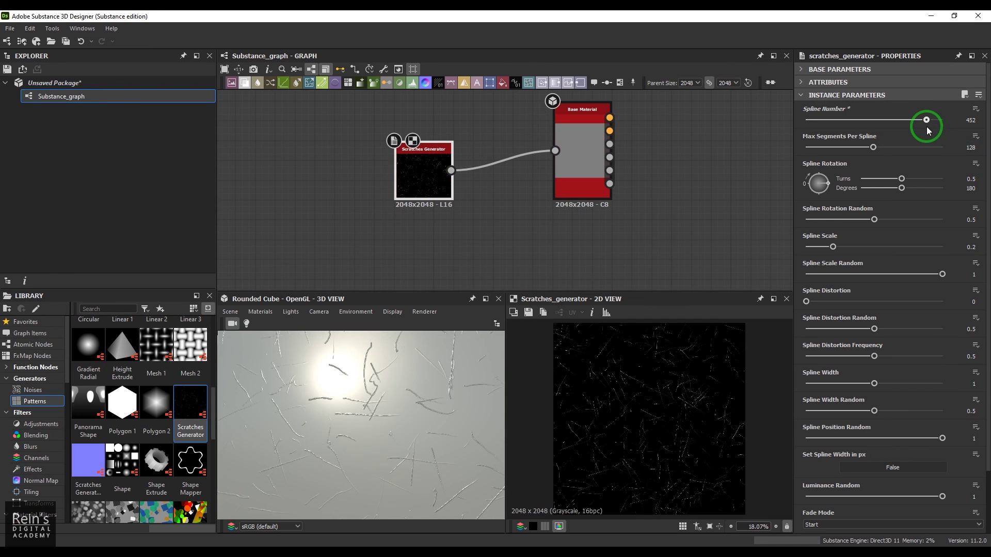
{"action": "left_click_drag", "start_coordinate": [874, 148], "coordinate": [838, 150]}
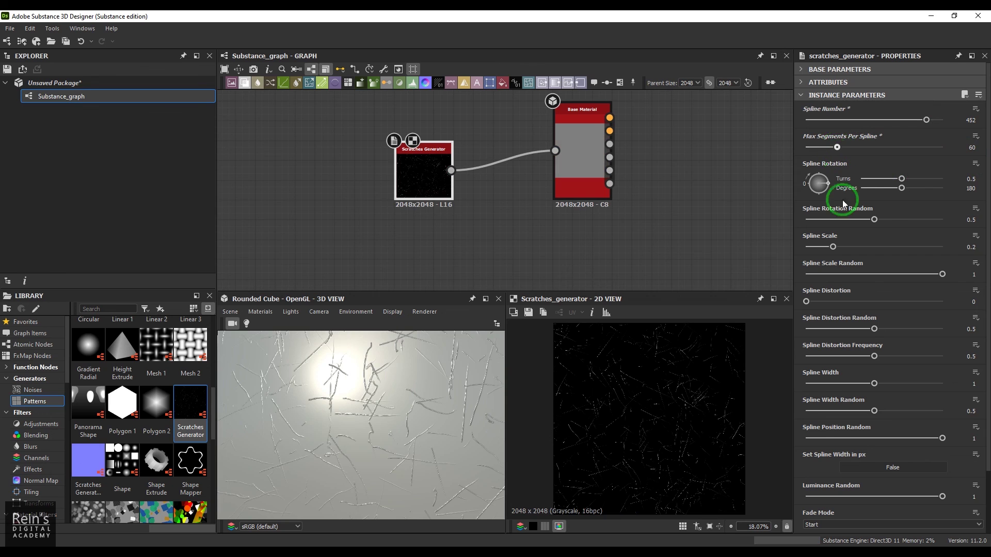
Set the Scratches Generator's Spline Distortion to 0.62 and Max Segments Per Spline to 2, inspecting the scratches up close.
{"action": "left_click_drag", "start_coordinate": [809, 301], "coordinate": [891, 301]}
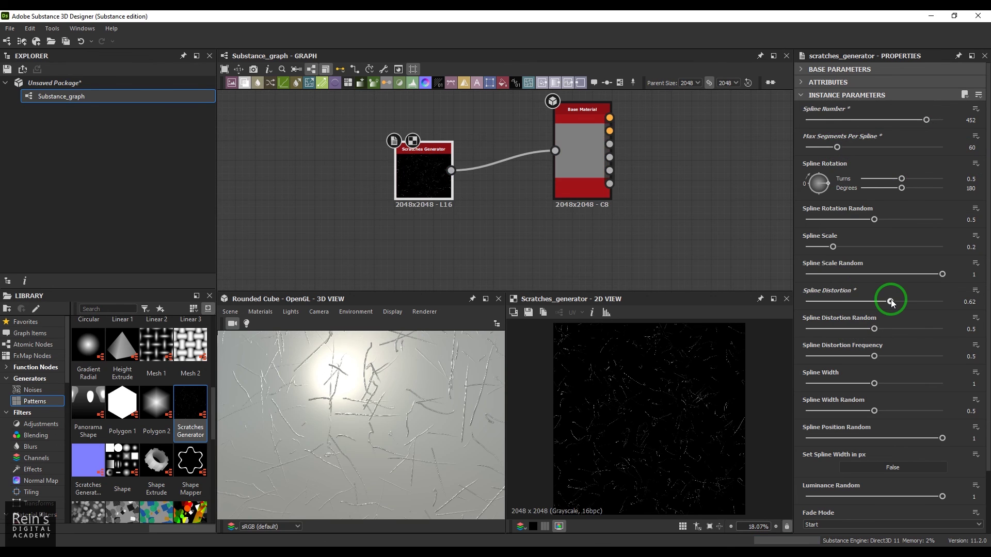
{"action": "scroll", "coordinate": [626, 427], "scroll_direction": "up", "scroll_amount": 3}
{"action": "scroll", "coordinate": [637, 424], "scroll_direction": "up", "scroll_amount": 3}
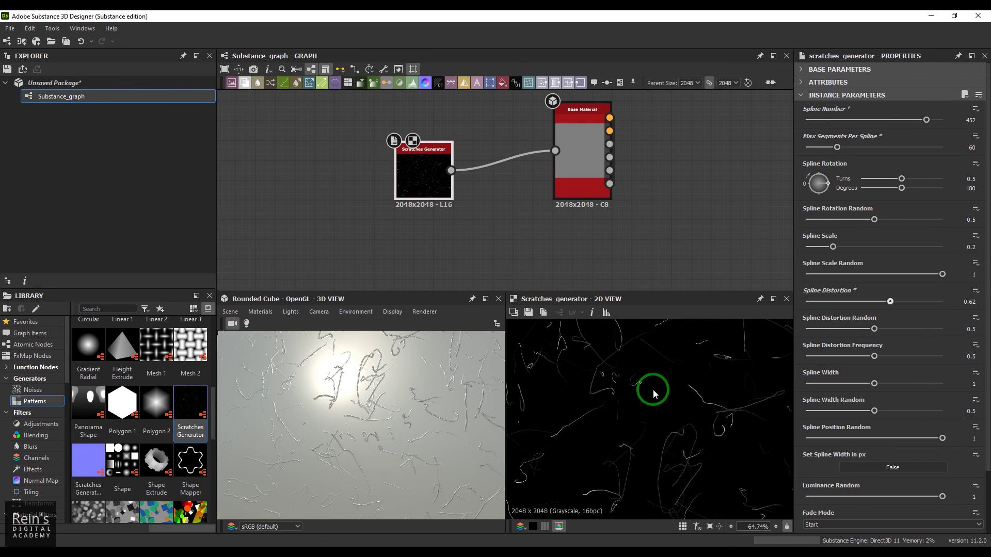
{"action": "left_click_drag", "start_coordinate": [837, 150], "coordinate": [802, 150]}
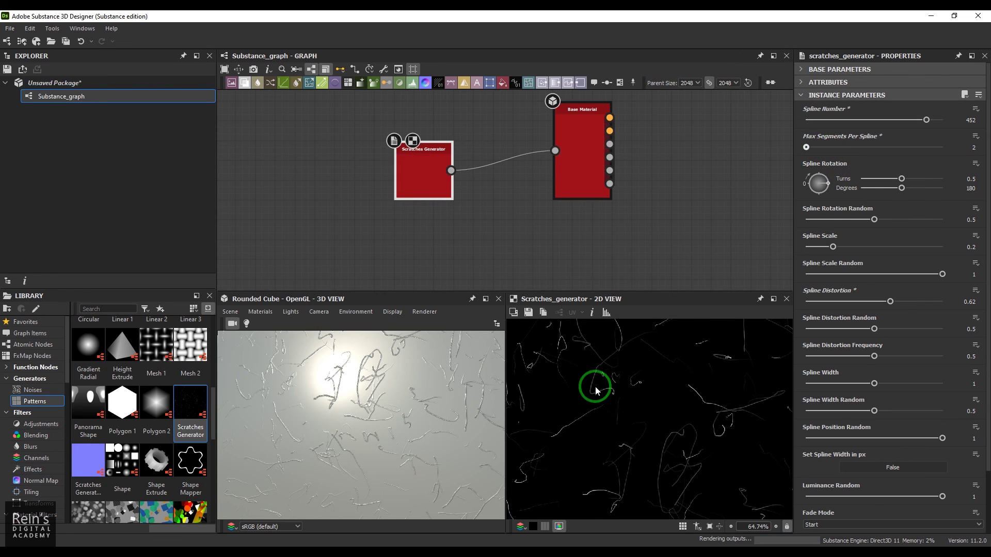
{"action": "scroll", "coordinate": [590, 404], "scroll_direction": "up", "scroll_amount": 3}
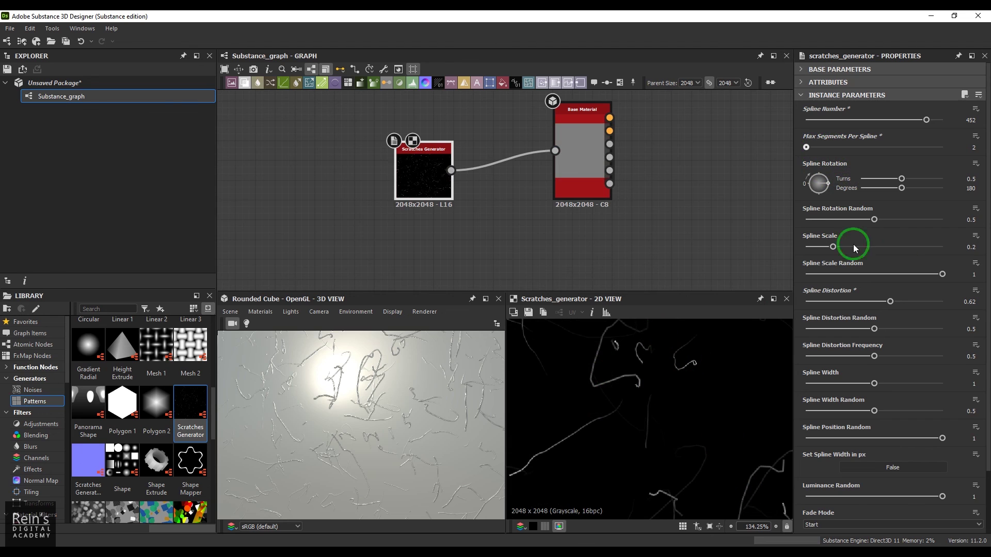
Set Spline Rotation Random to 0.78, Spline Distortion to 0.26 and Spline Width Random to 0.19 on the Scratches Generator.
{"action": "left_click_drag", "start_coordinate": [874, 220], "coordinate": [912, 217]}
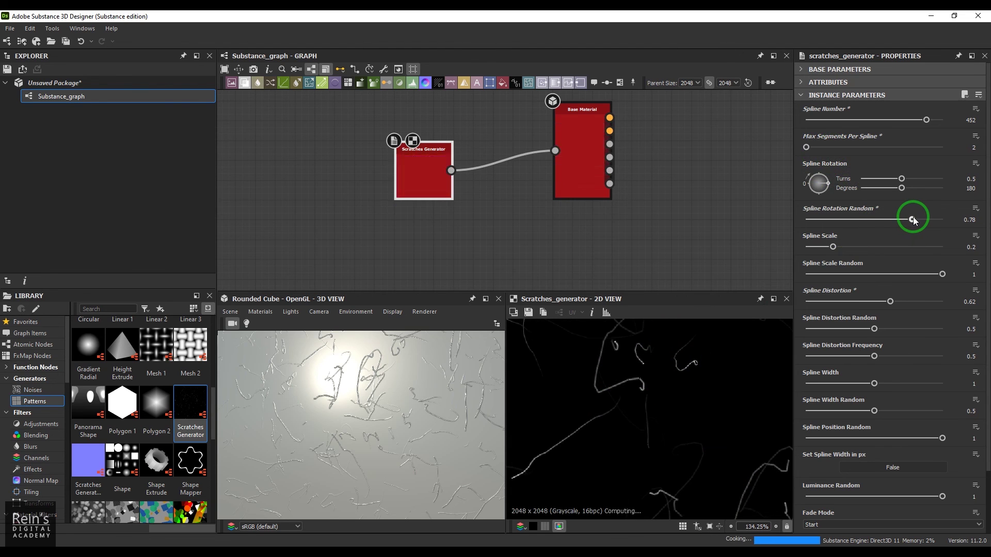
{"action": "left_click_drag", "start_coordinate": [847, 321], "coordinate": [841, 305]}
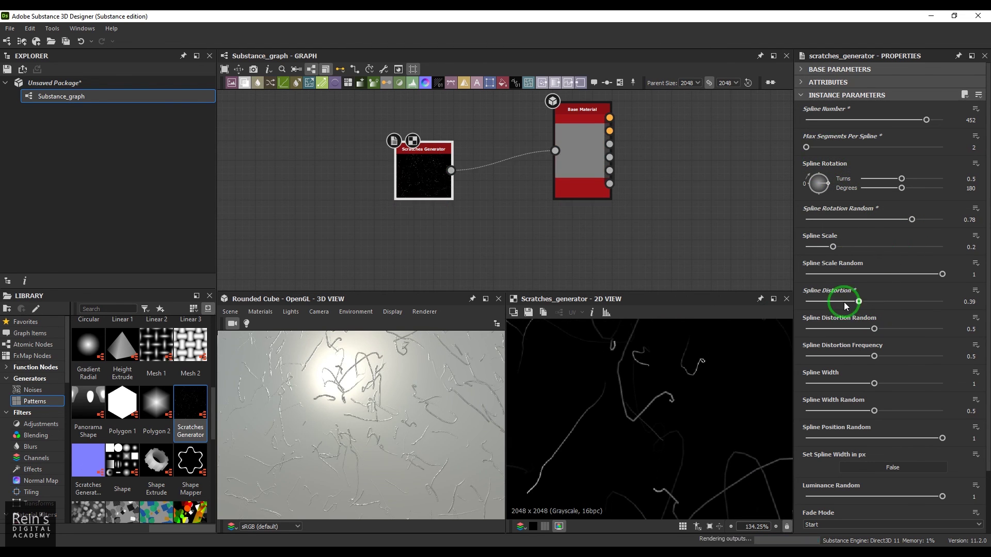
{"action": "left_click", "coordinate": [832, 411]}
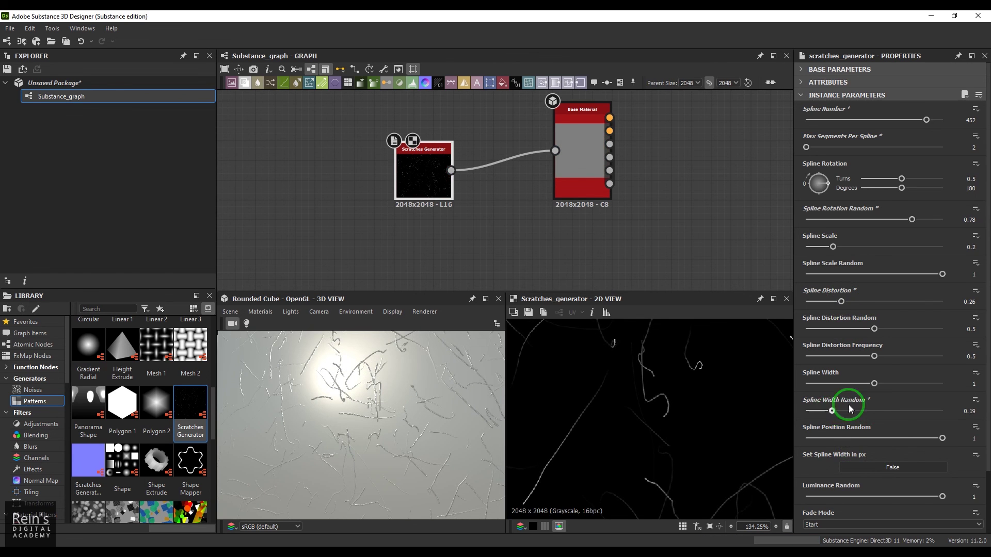
Set the Scratches Generator's Fade Length to 0 and check the scratches in the 2D and 3D views.
{"action": "scroll", "coordinate": [854, 398], "scroll_direction": "down", "scroll_amount": 3}
{"action": "left_click_drag", "start_coordinate": [869, 480], "coordinate": [801, 480]}
{"action": "scroll", "coordinate": [655, 411], "scroll_direction": "down", "scroll_amount": 5}
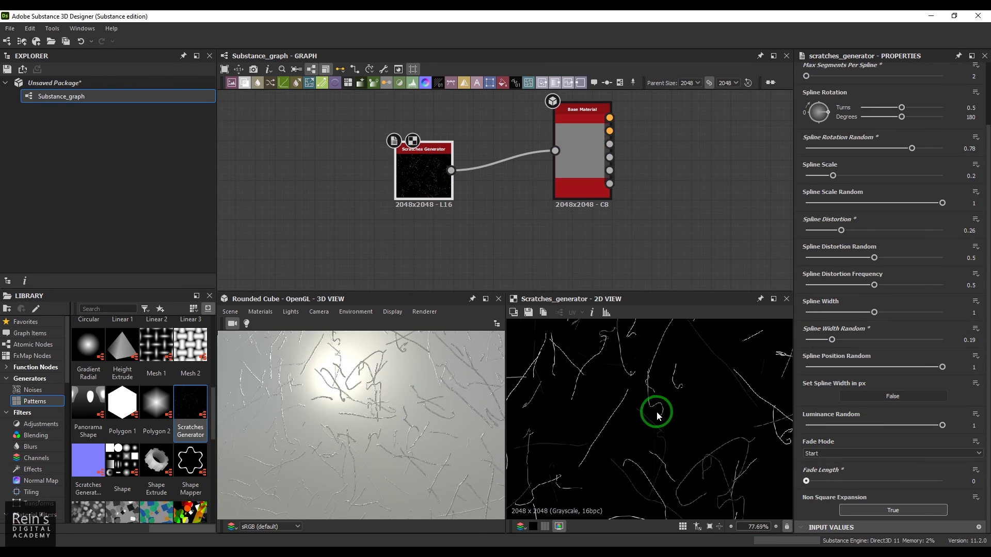
{"action": "scroll", "coordinate": [386, 407], "scroll_direction": "down", "scroll_amount": 3}
{"action": "scroll", "coordinate": [384, 400], "scroll_direction": "up", "scroll_amount": 3}
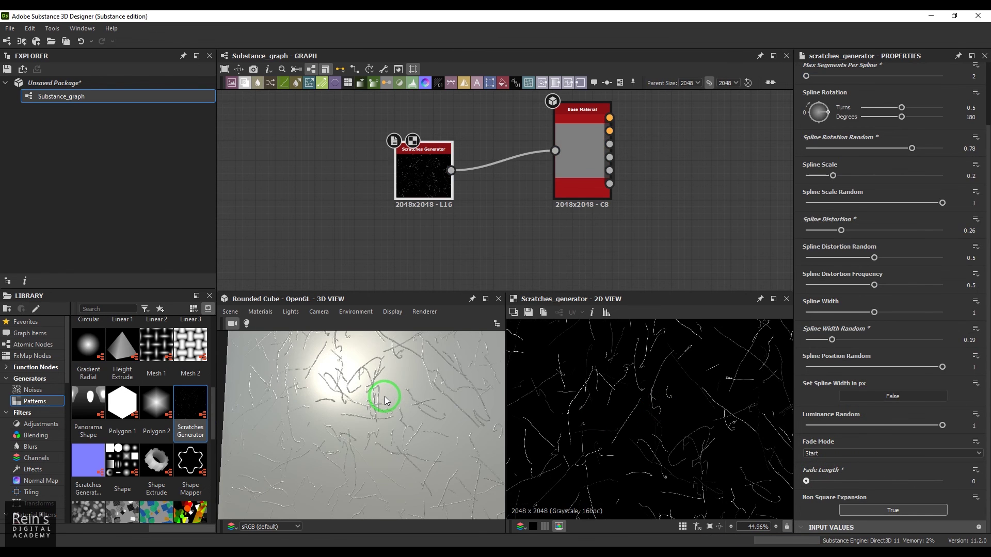